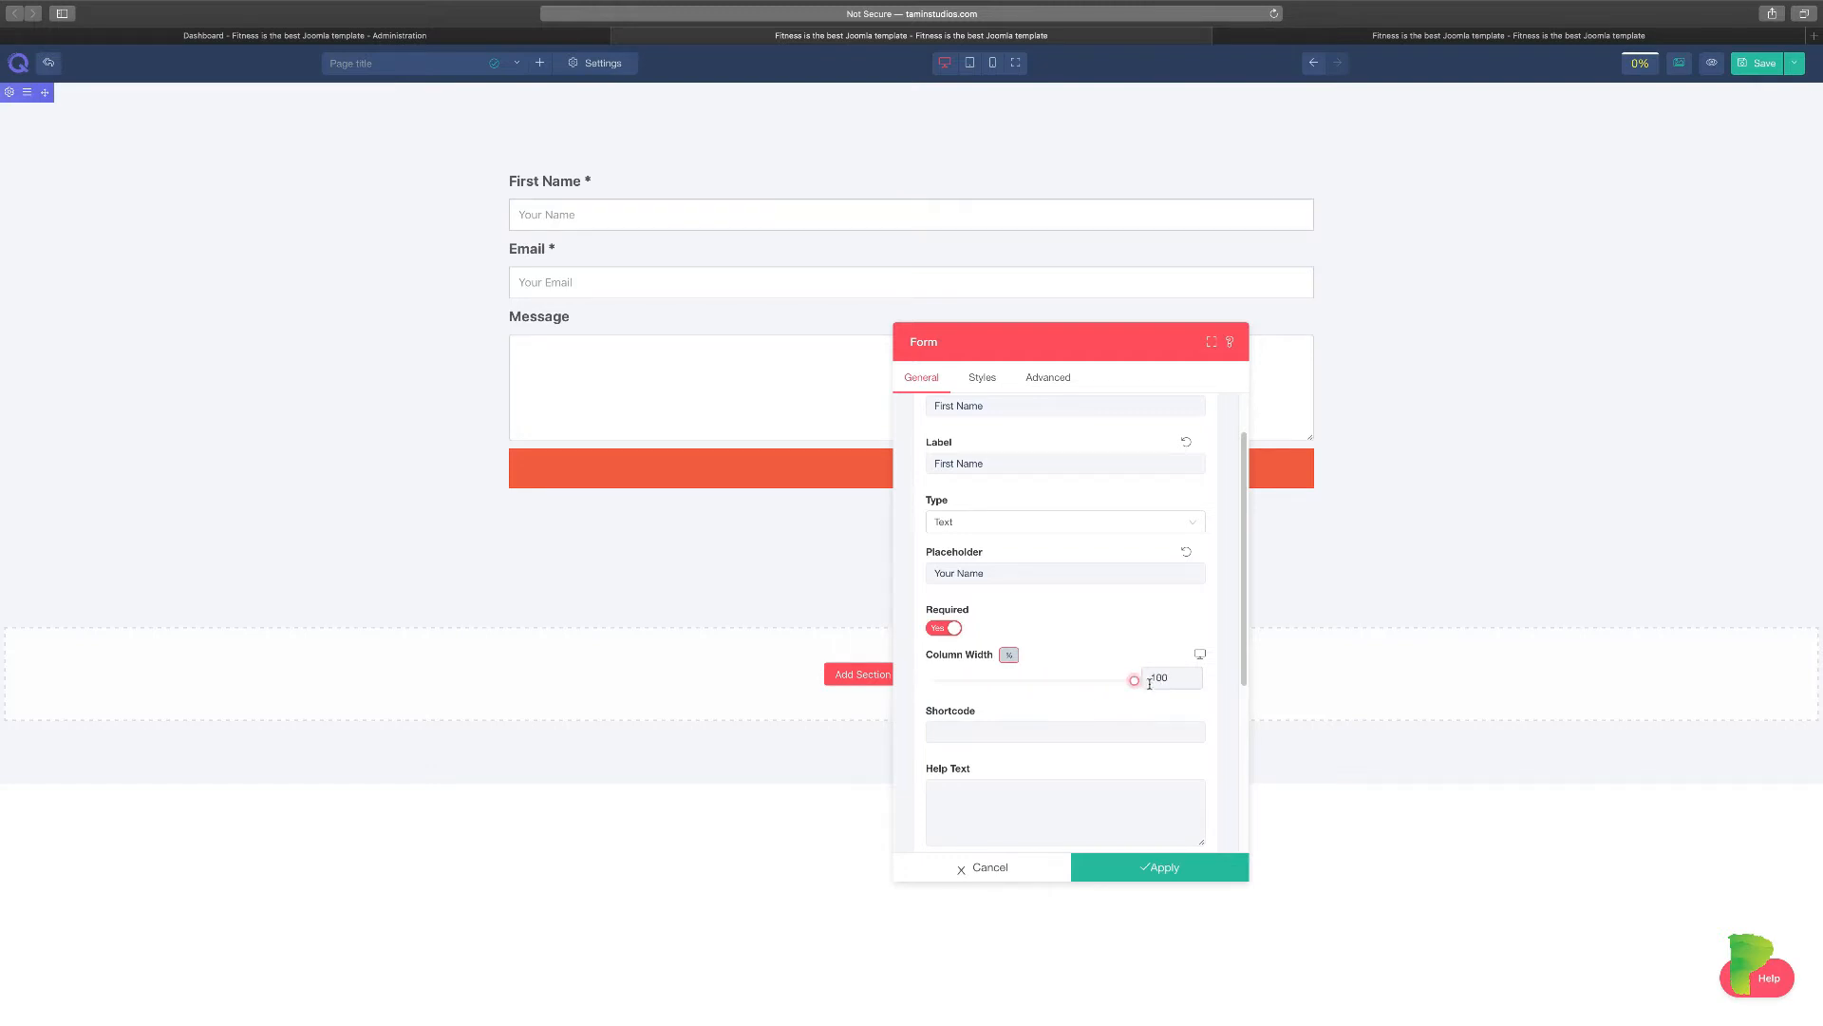
Step: Set the help text of the First Name field to "This is for your name..."
scroll(1038, 704, down, 2)
click(1038, 708)
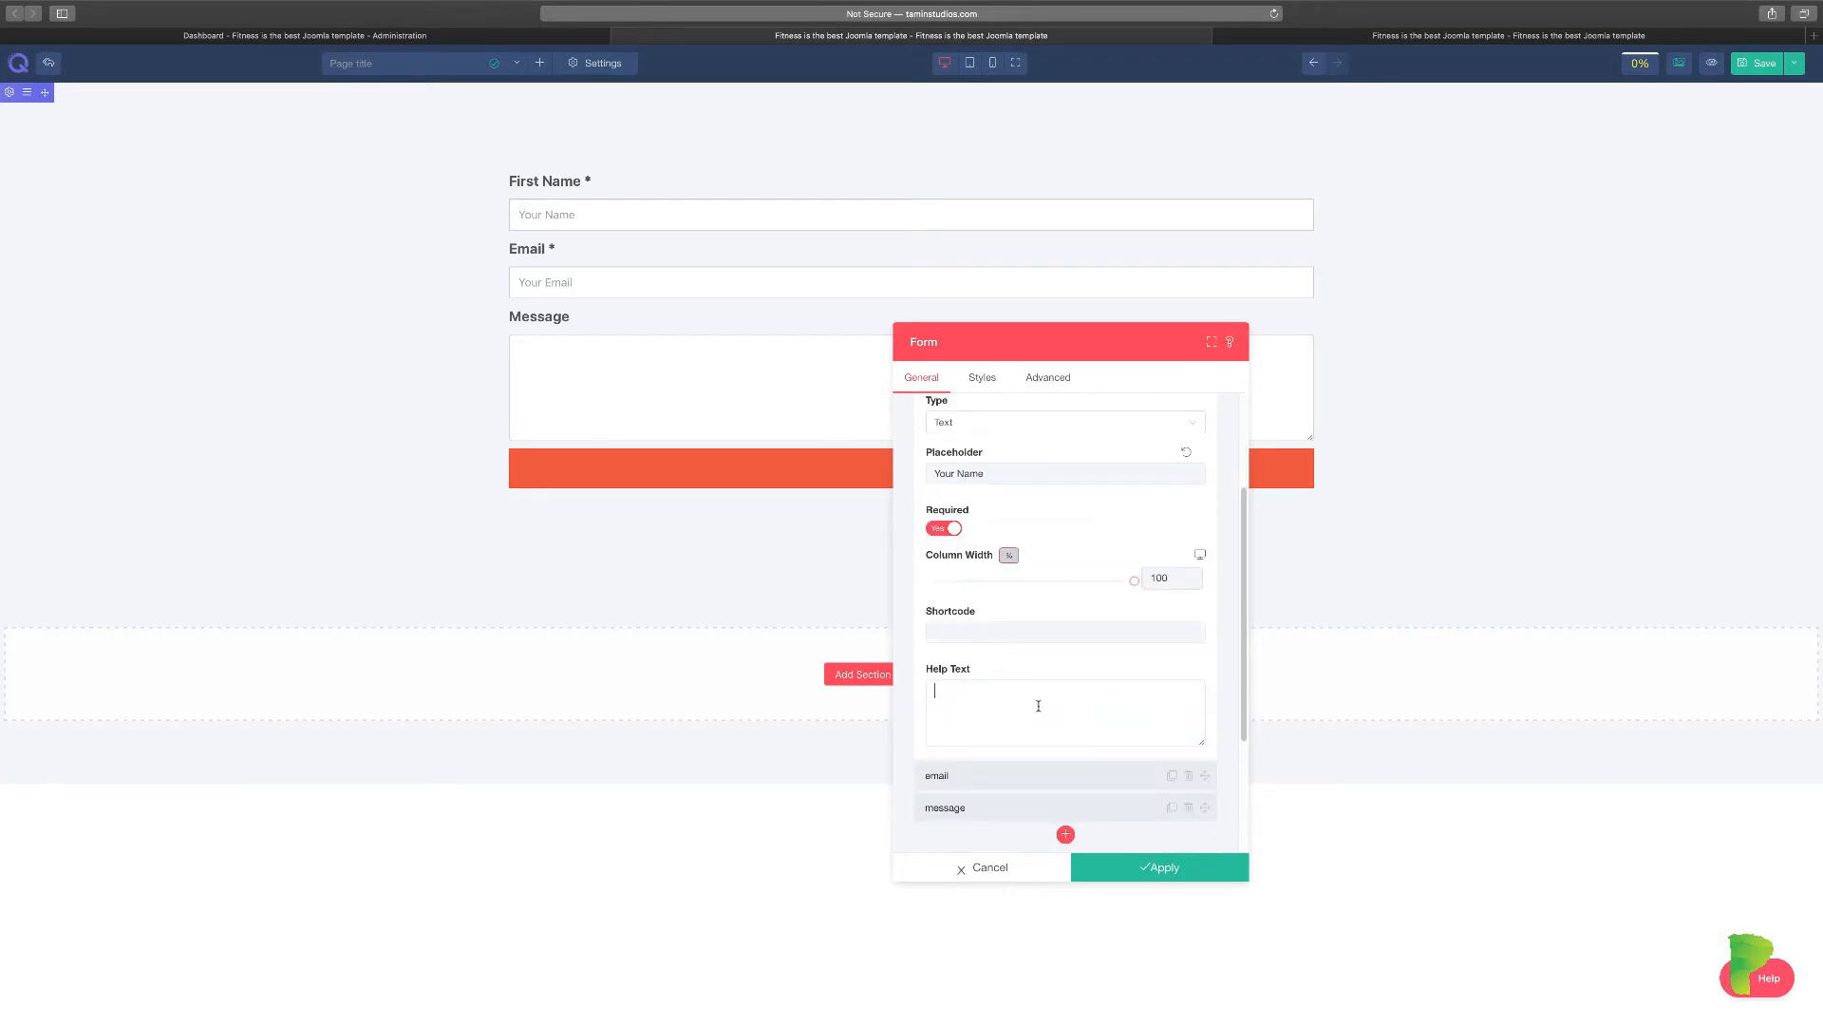
text(Th)
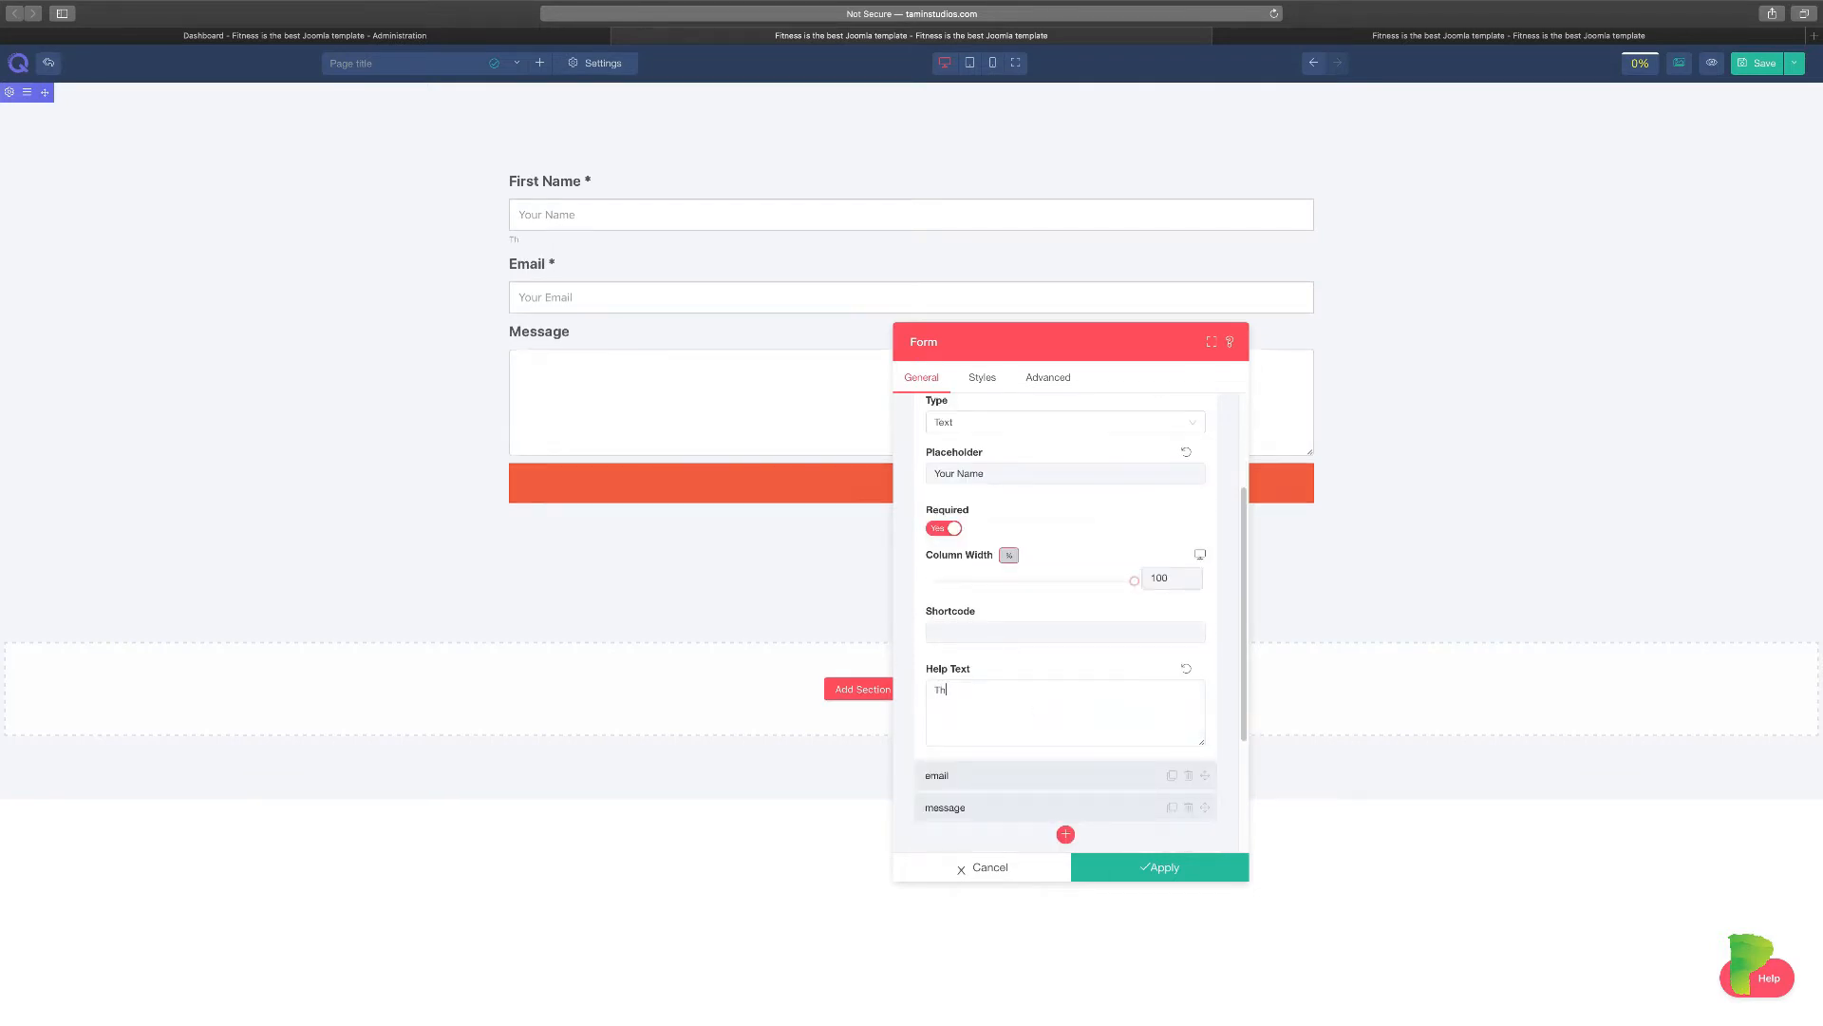
text(is is for your name...)
Step: Examine the email field's settings and the list of available field types, leaving the email and message entries collapsed
scroll(1044, 757, down, 1)
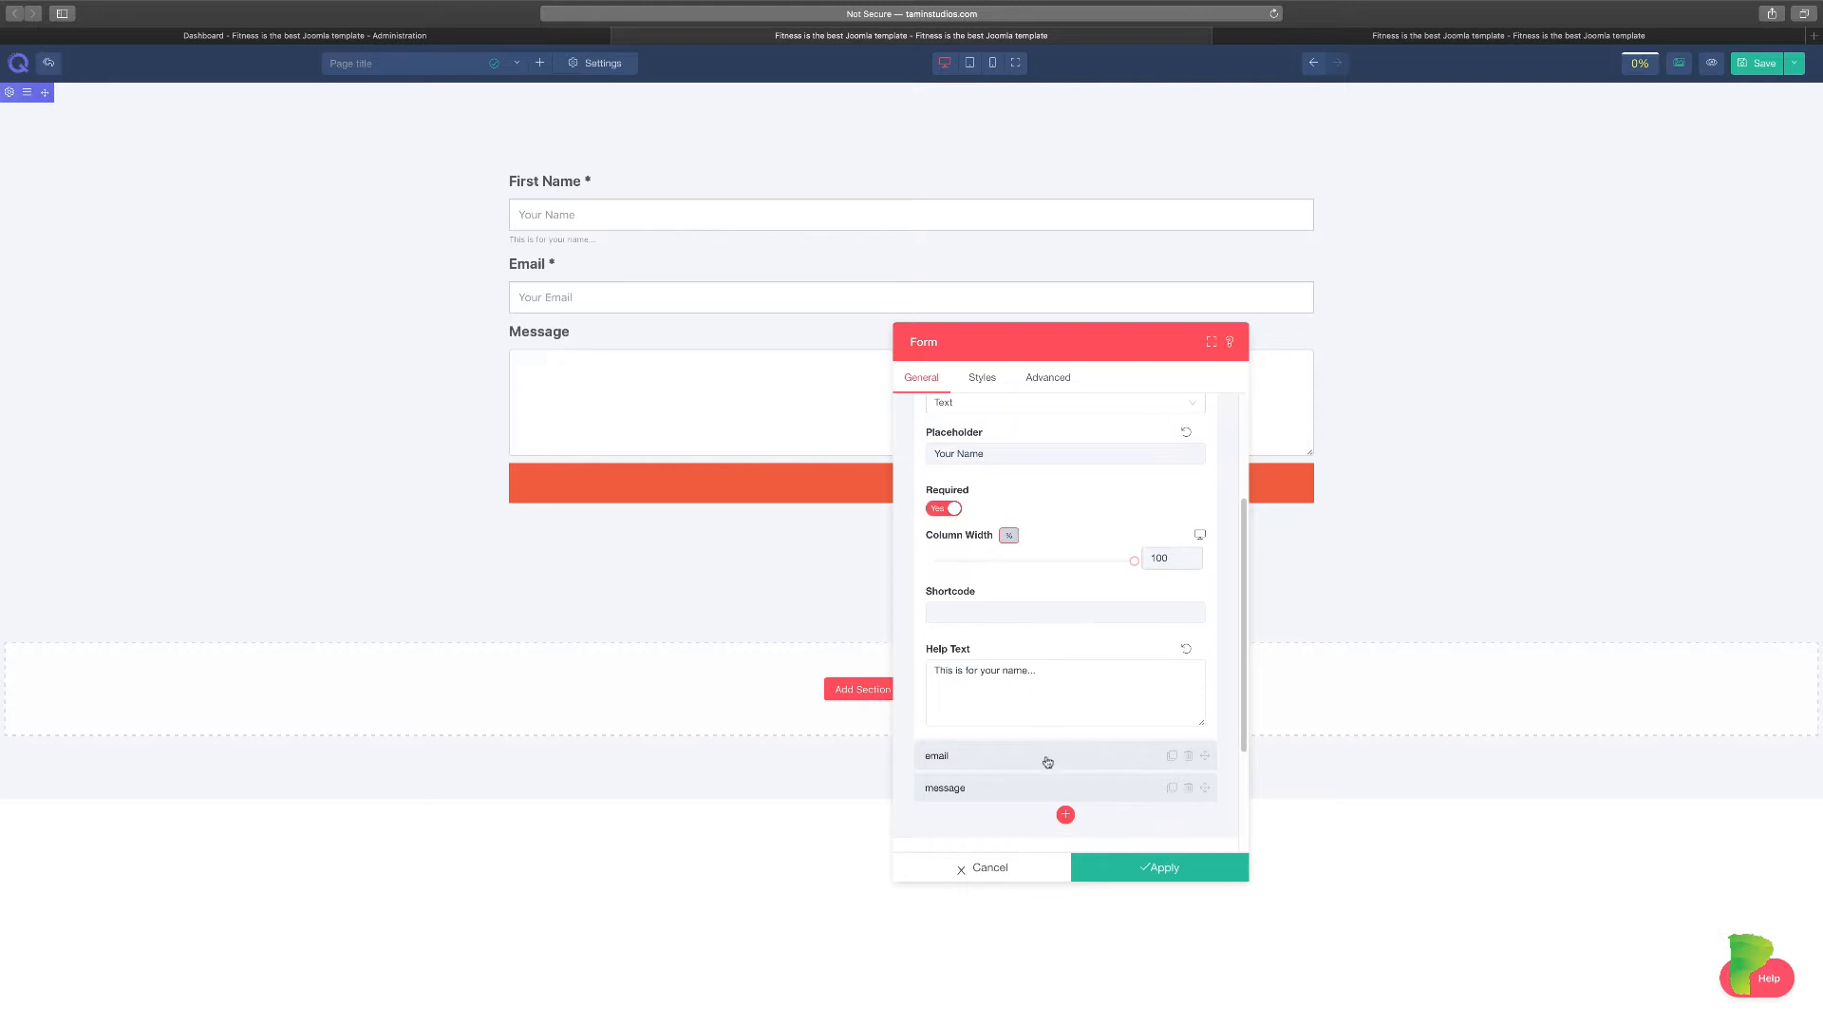
click(1088, 756)
scroll(1084, 745, down, 2)
scroll(1073, 748, down, 1)
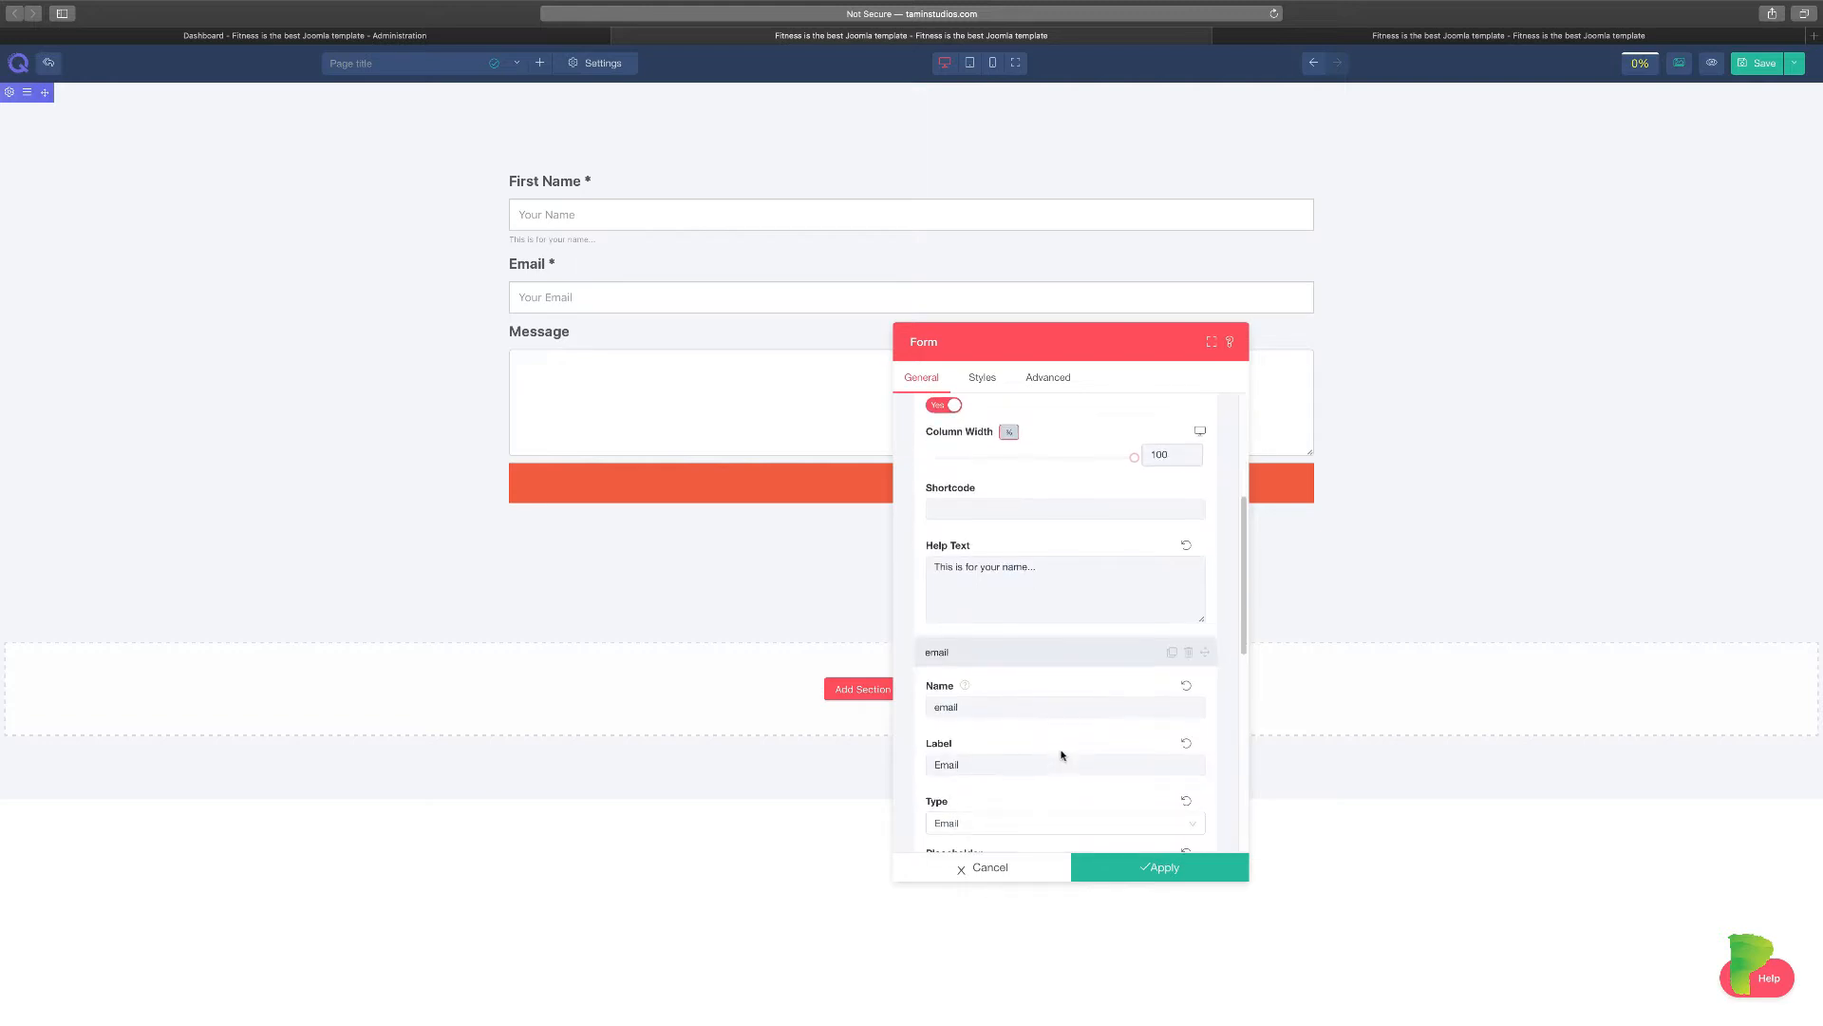
scroll(1034, 728, down, 3)
click(1016, 735)
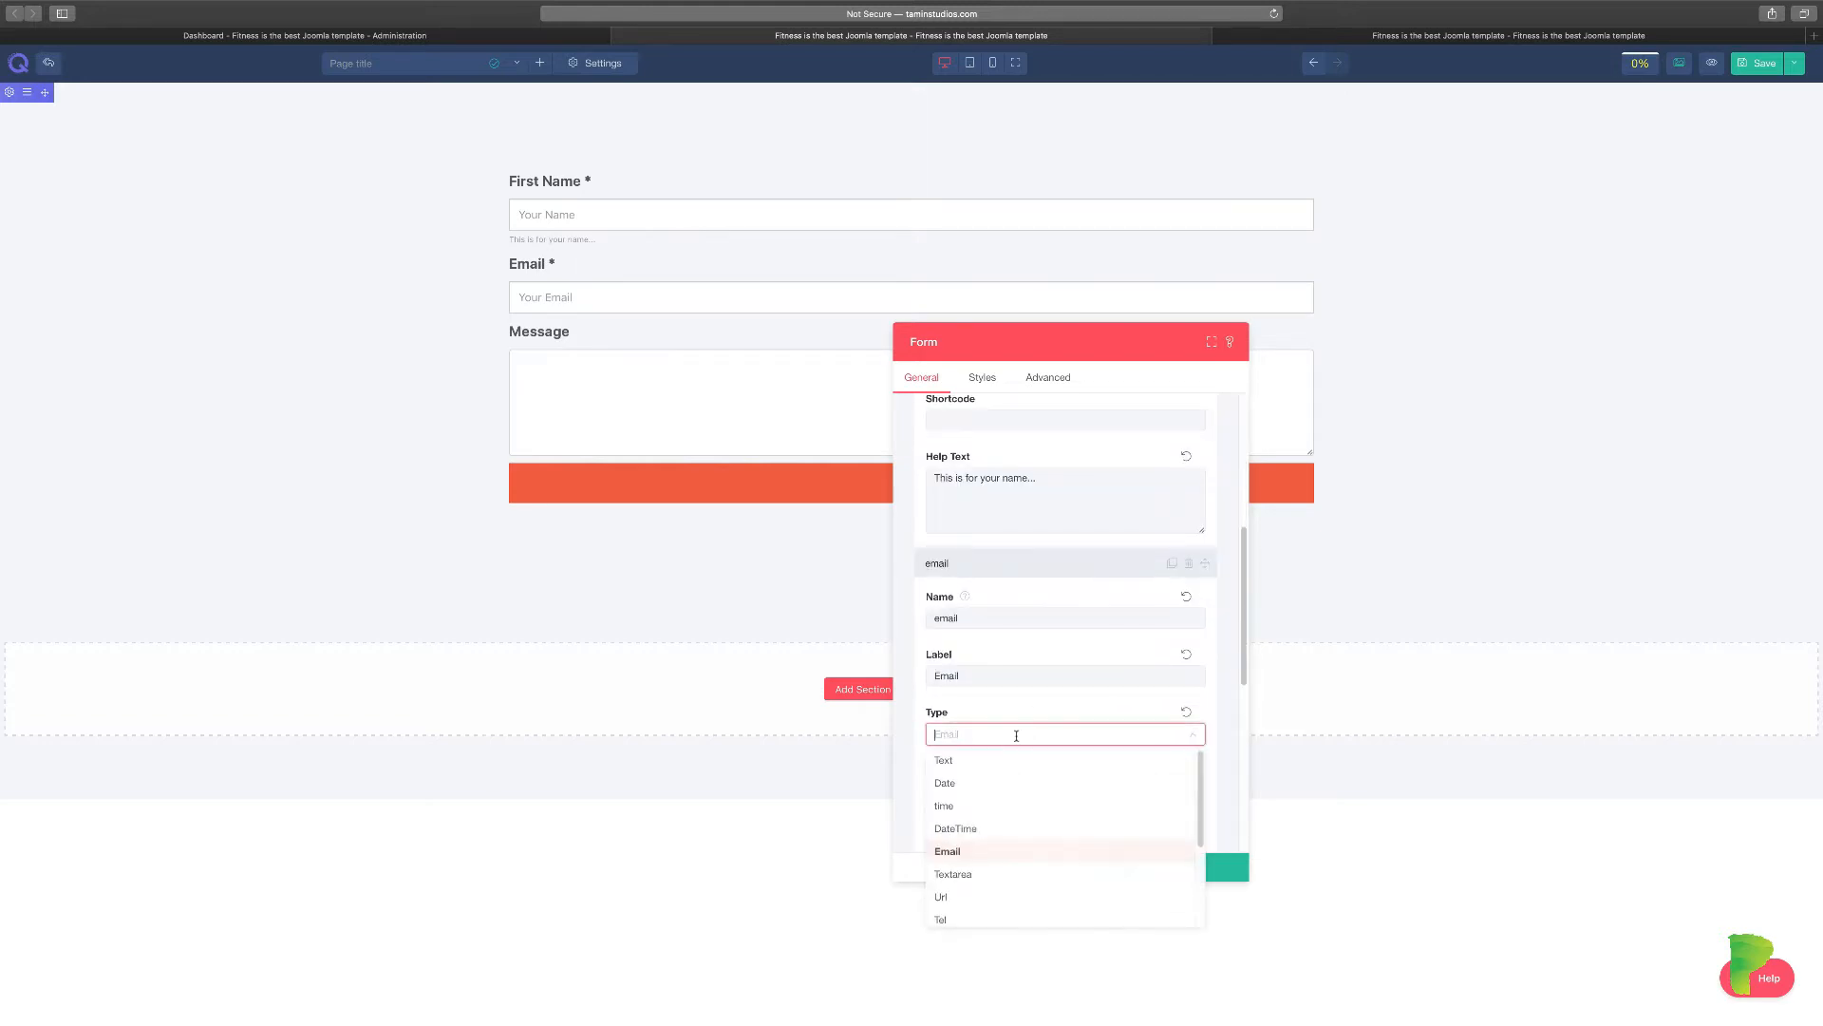
click(1004, 670)
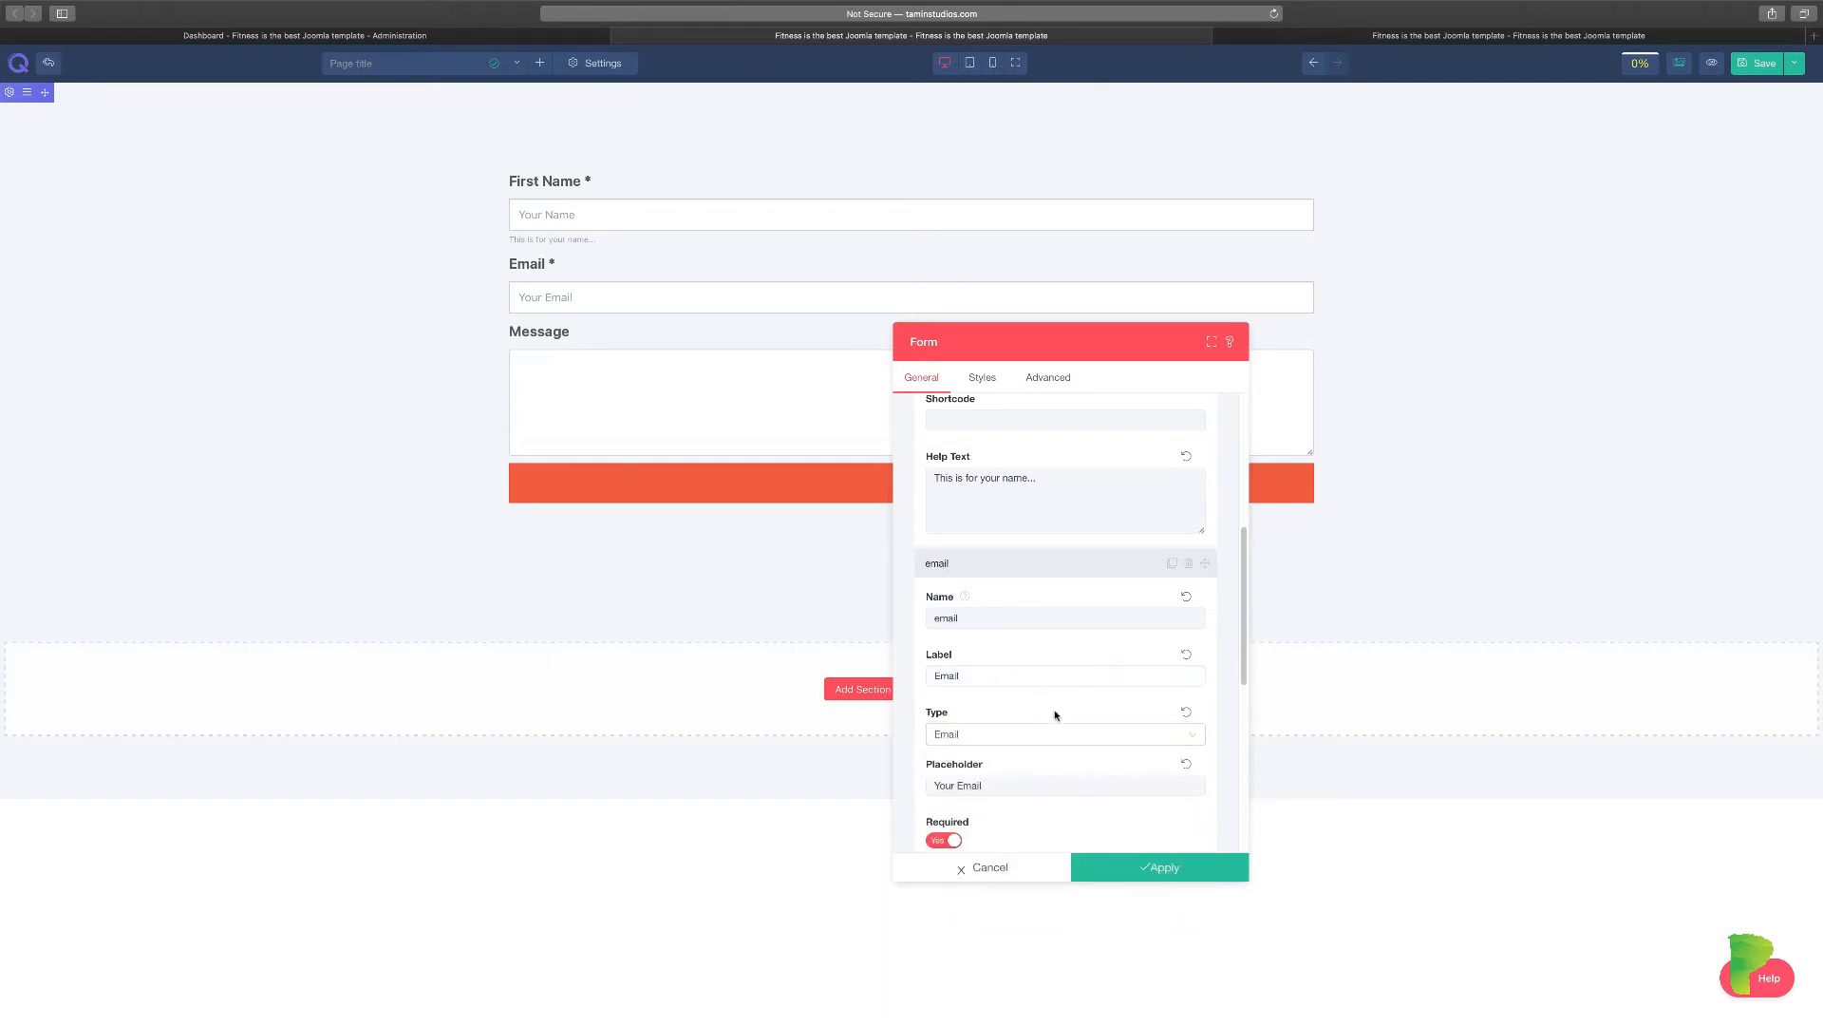
scroll(1053, 717, down, 1)
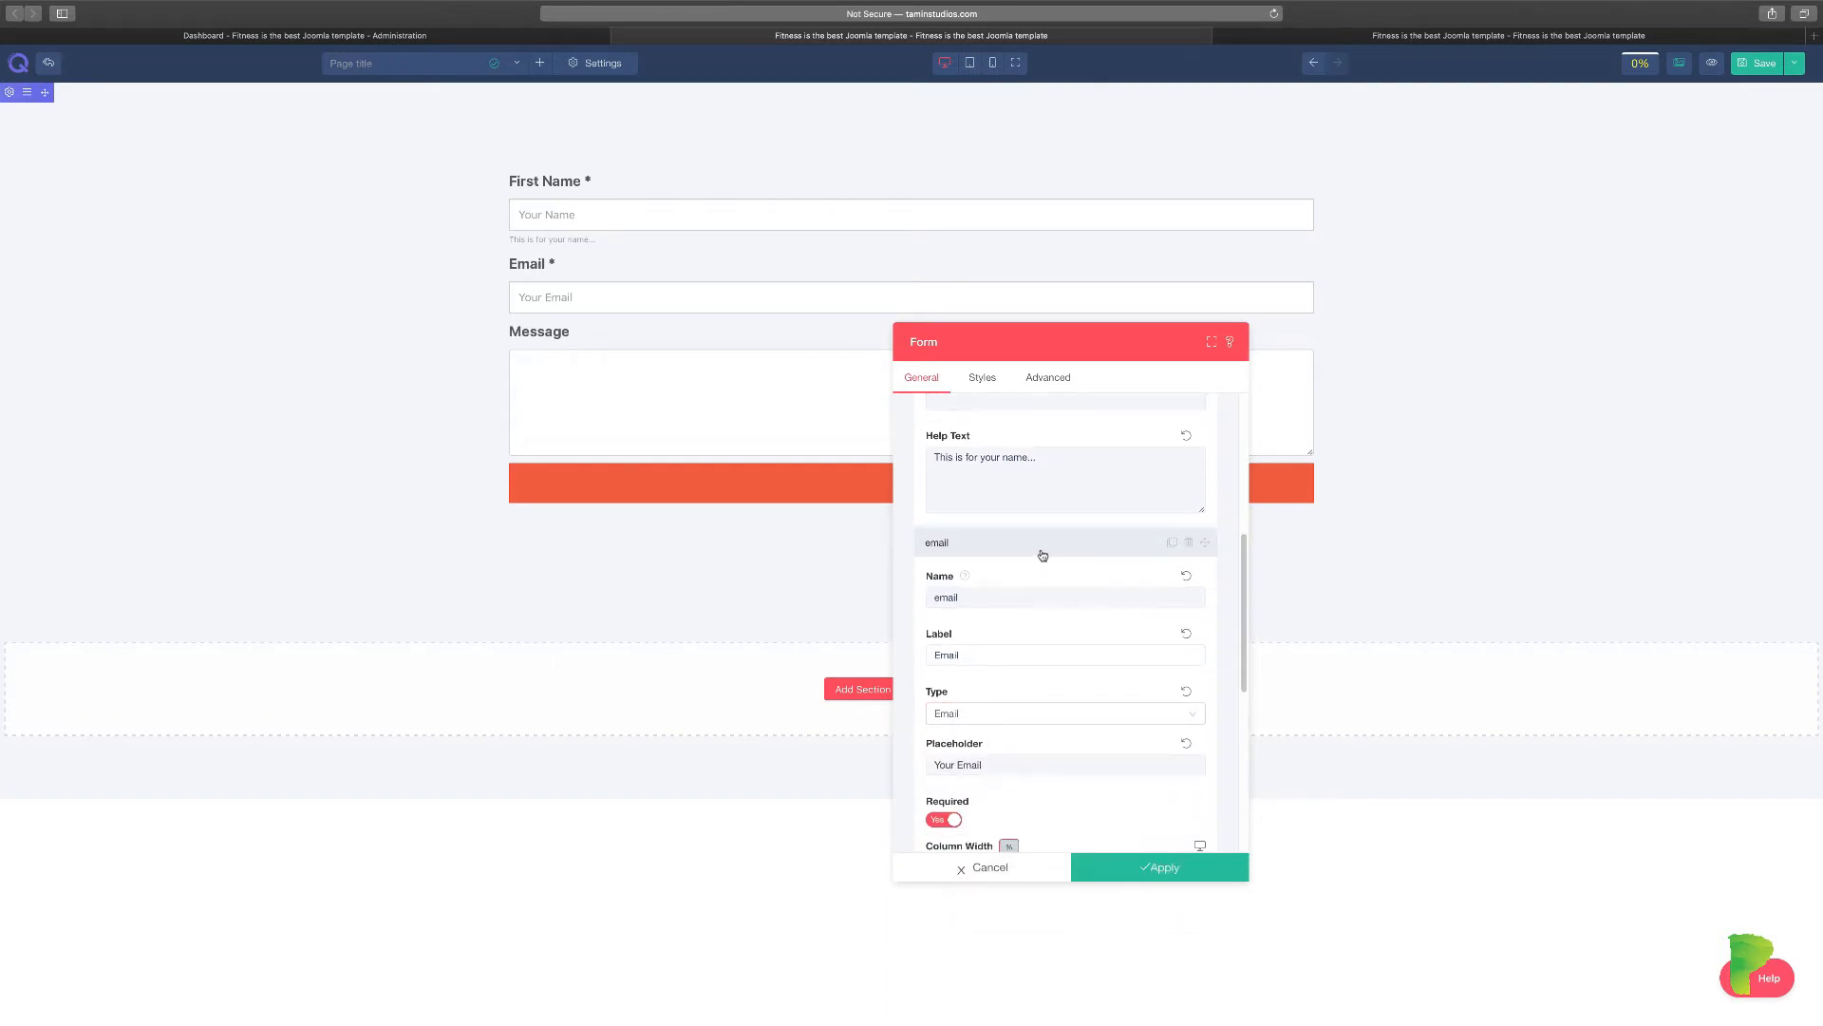
click(1041, 553)
click(1014, 611)
click(1015, 611)
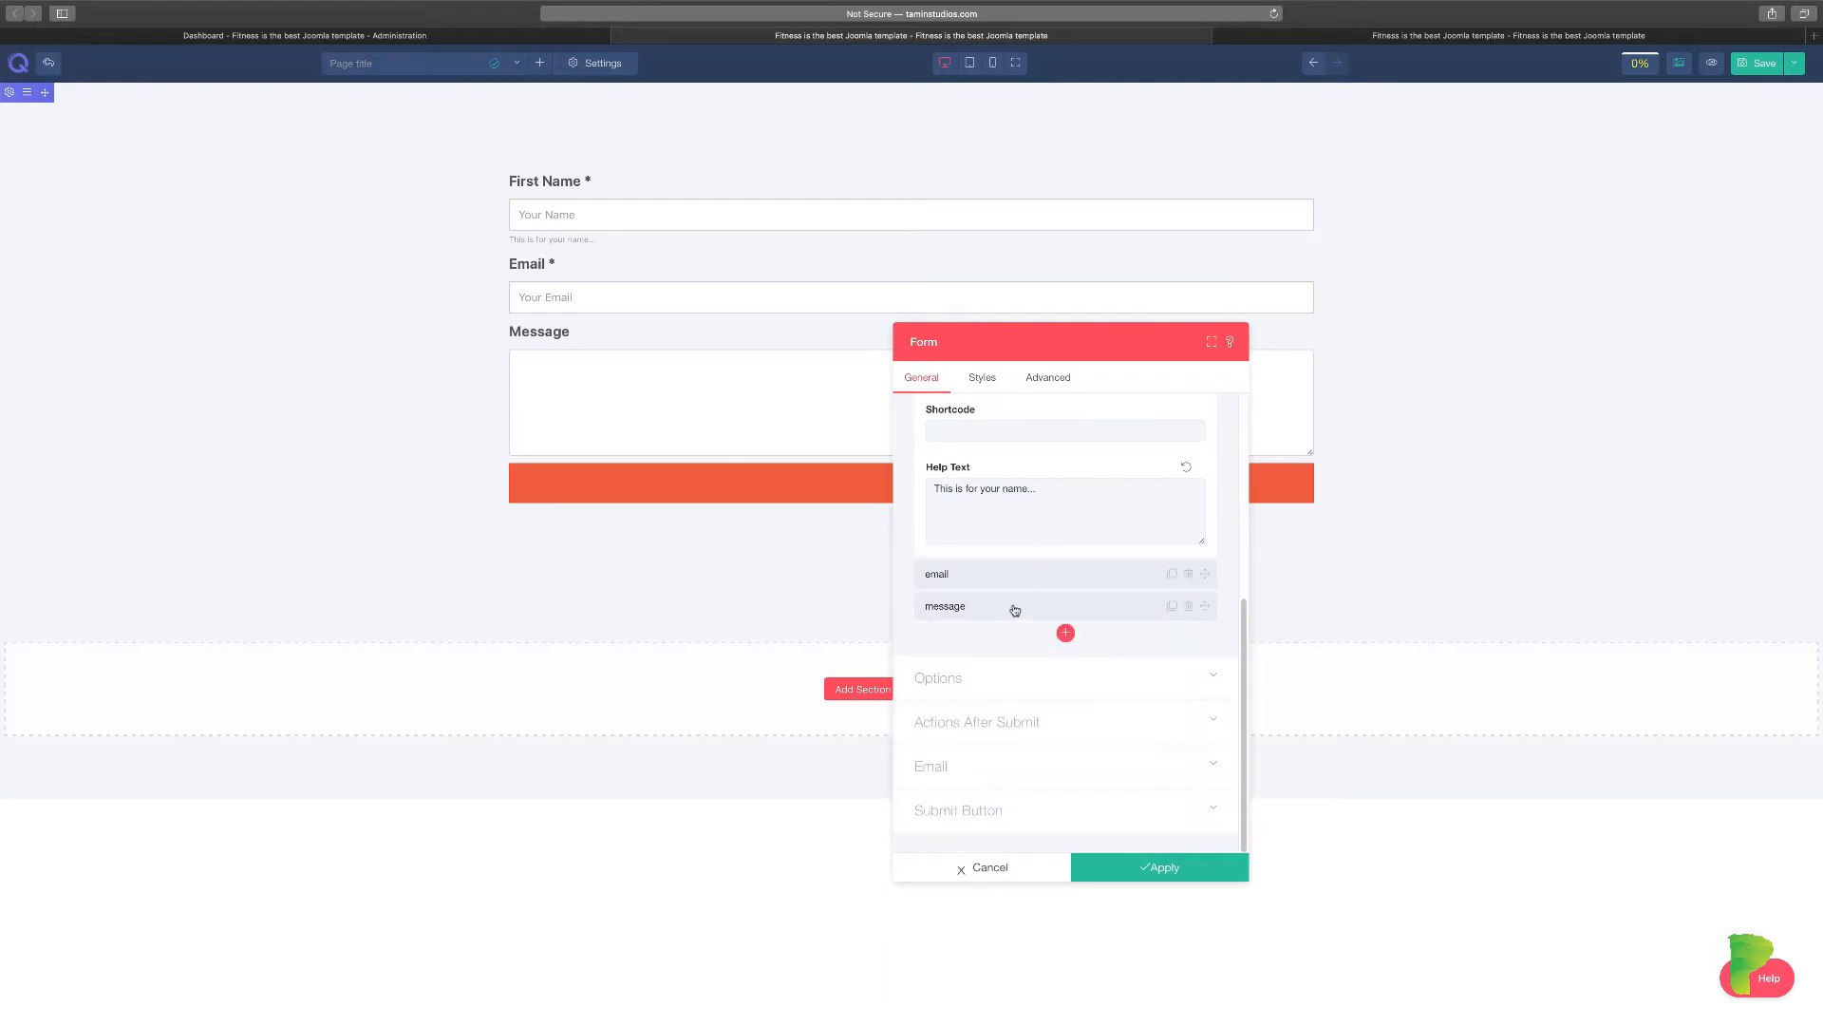
Step: Add a new form field with both its name and label set to "Last Name"
click(1066, 632)
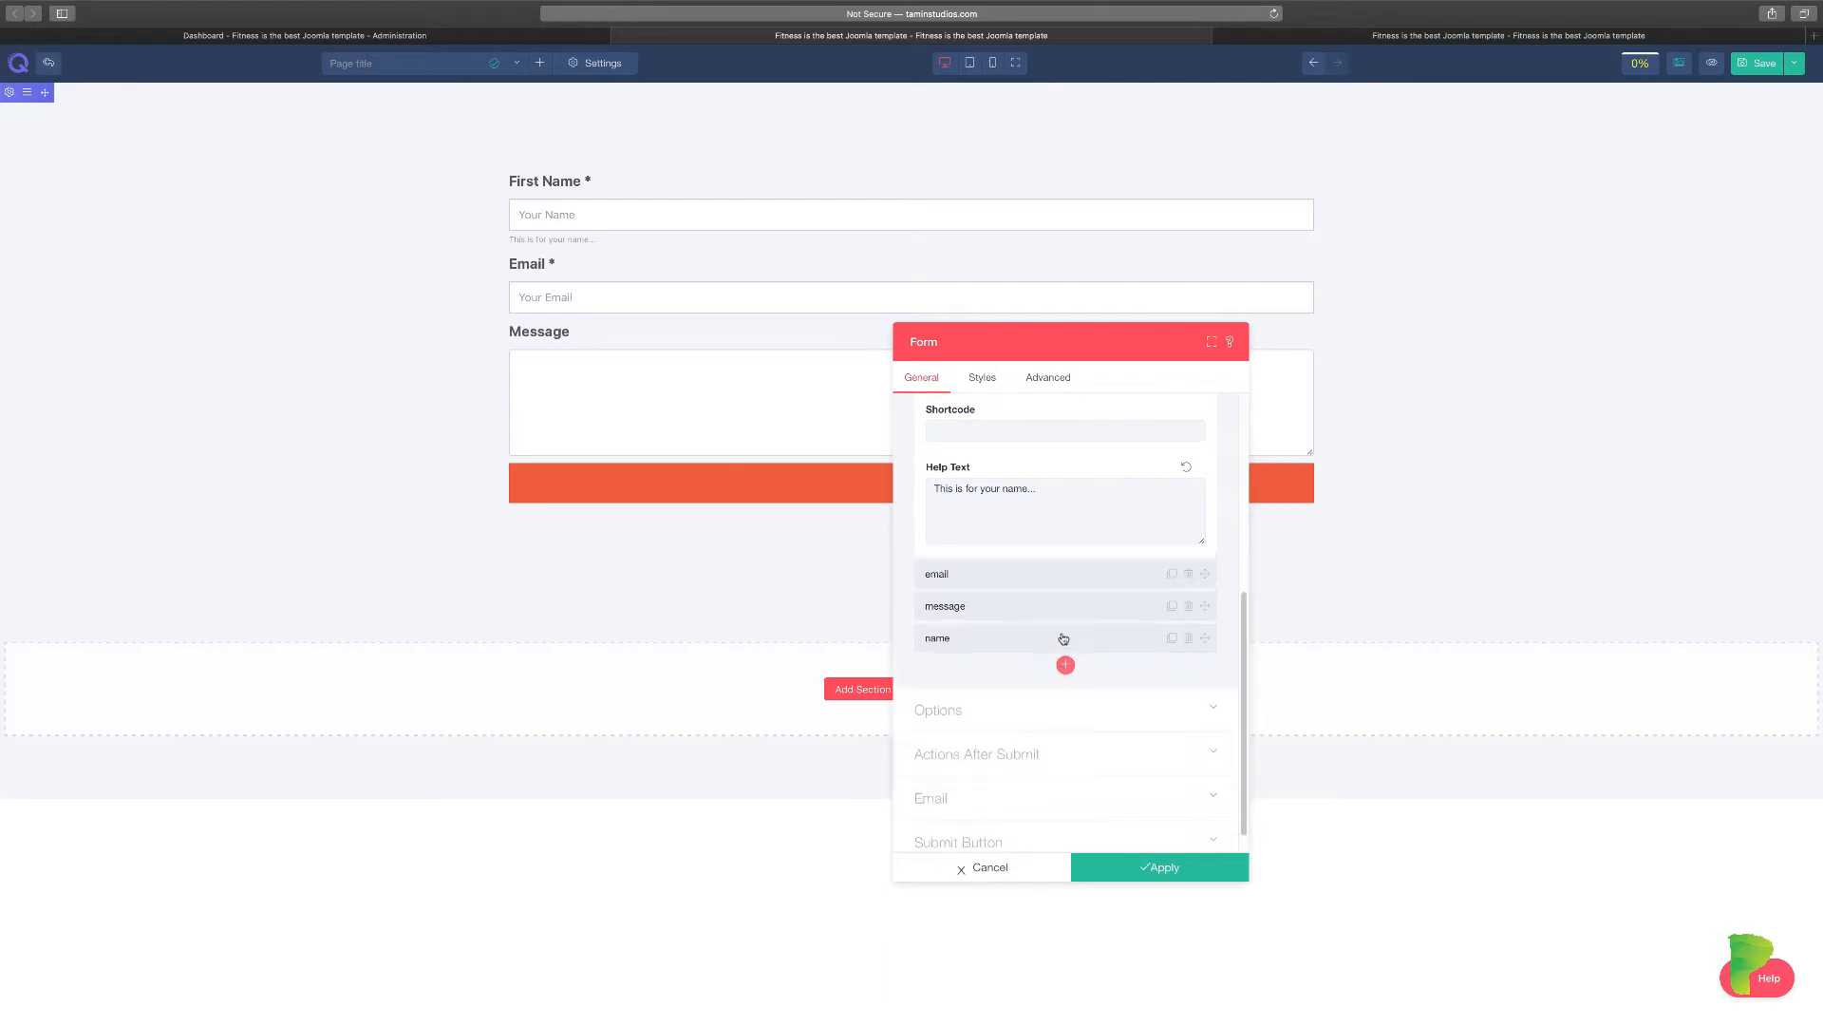
click(991, 647)
double_click(976, 699)
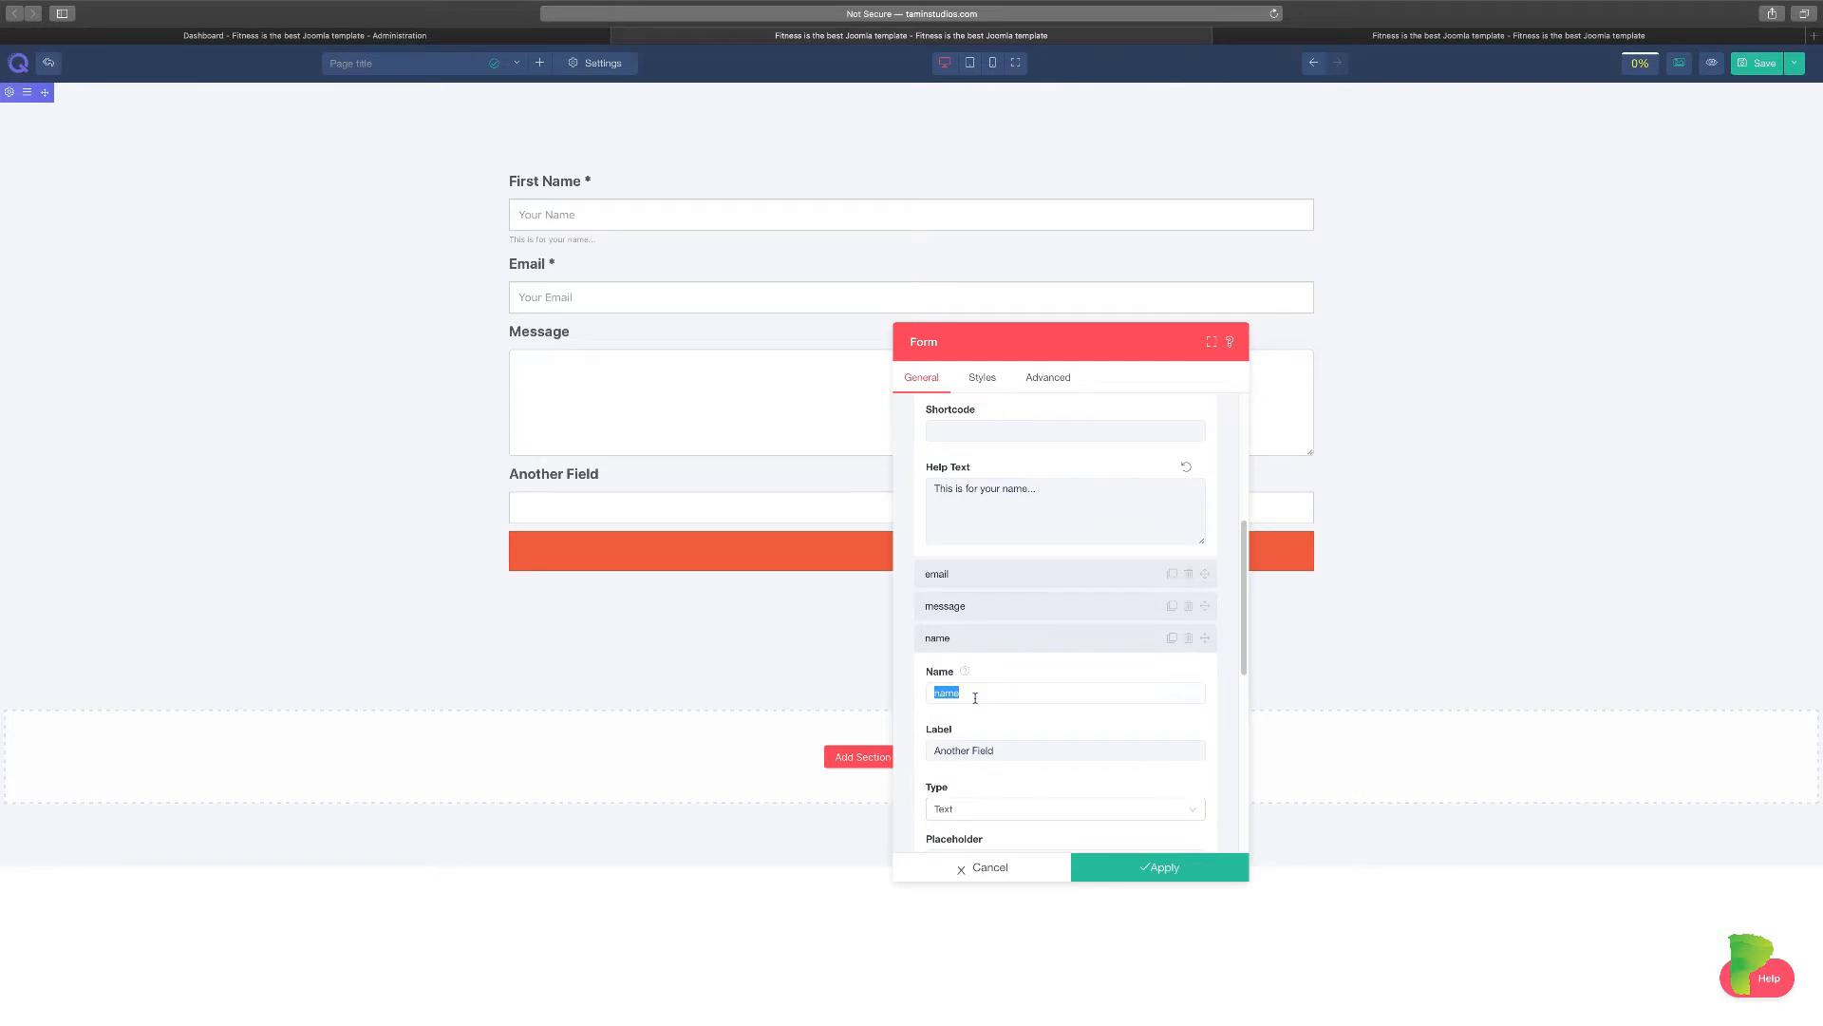
text(Last Name)
triple_click(988, 749)
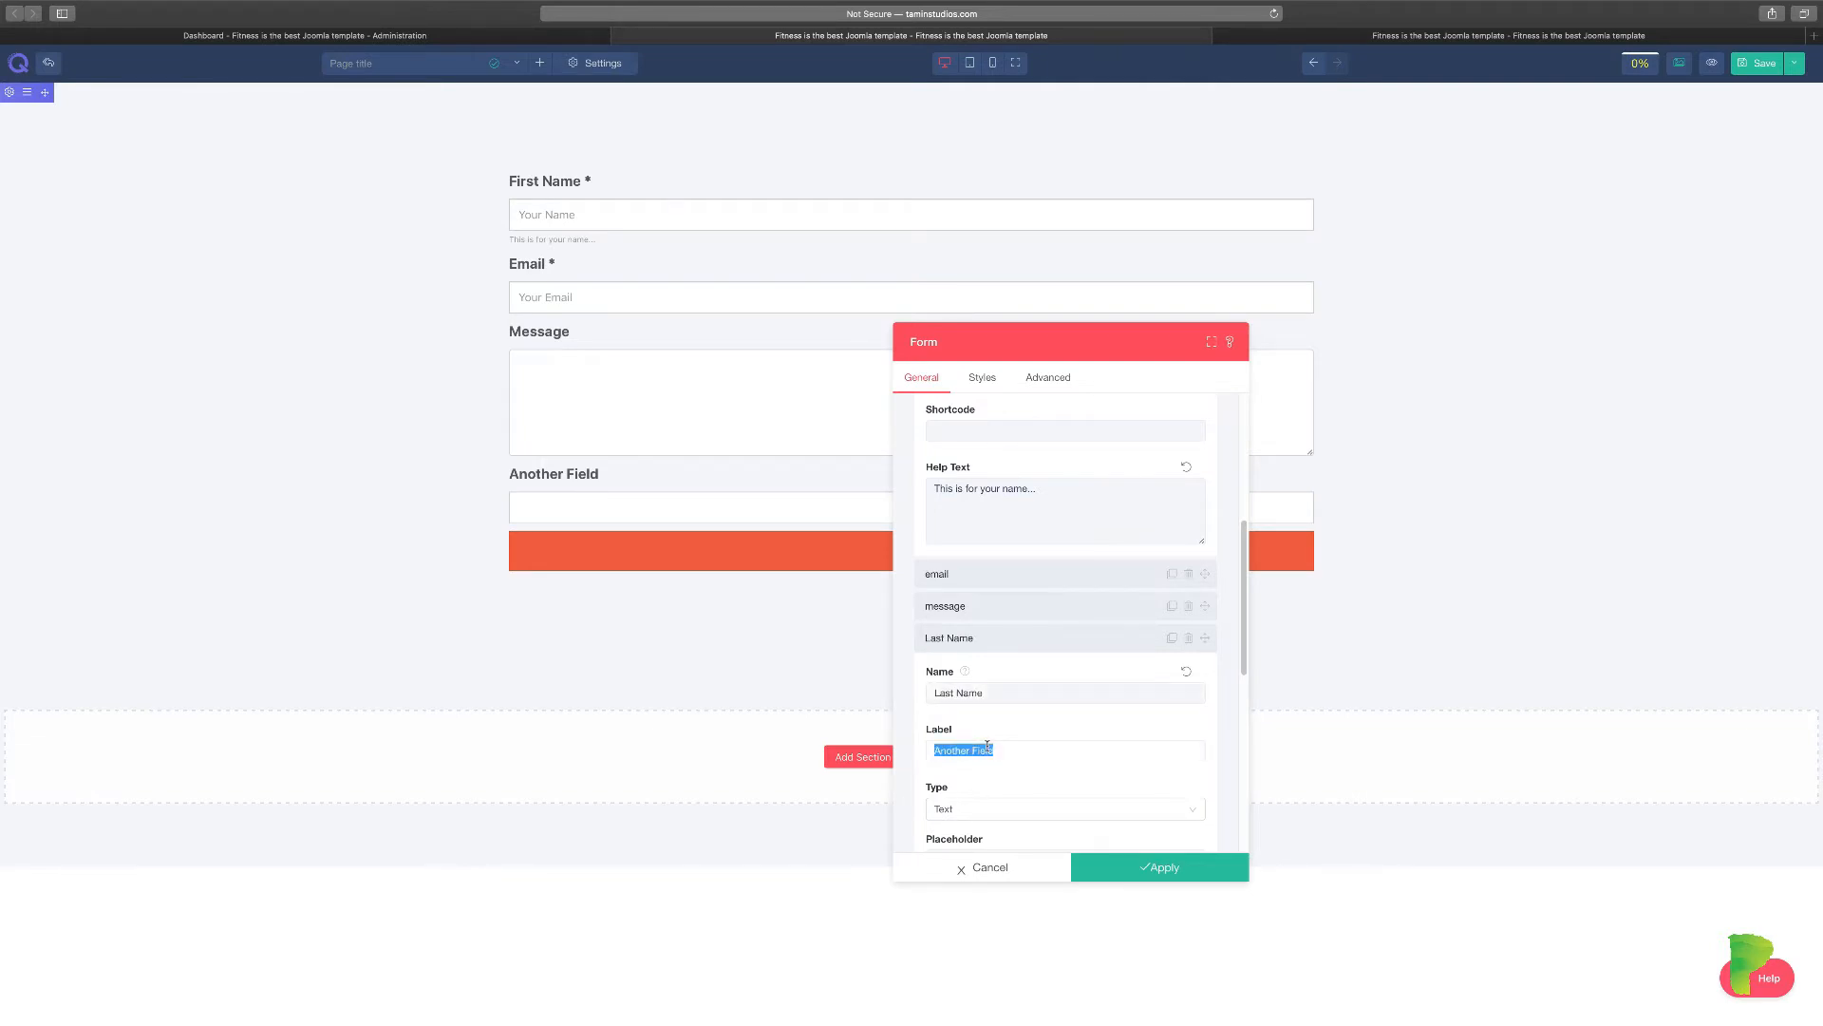
text(Last Name)
Step: Try the Url and Radio types for the Last Name field
scroll(988, 741, down, 2)
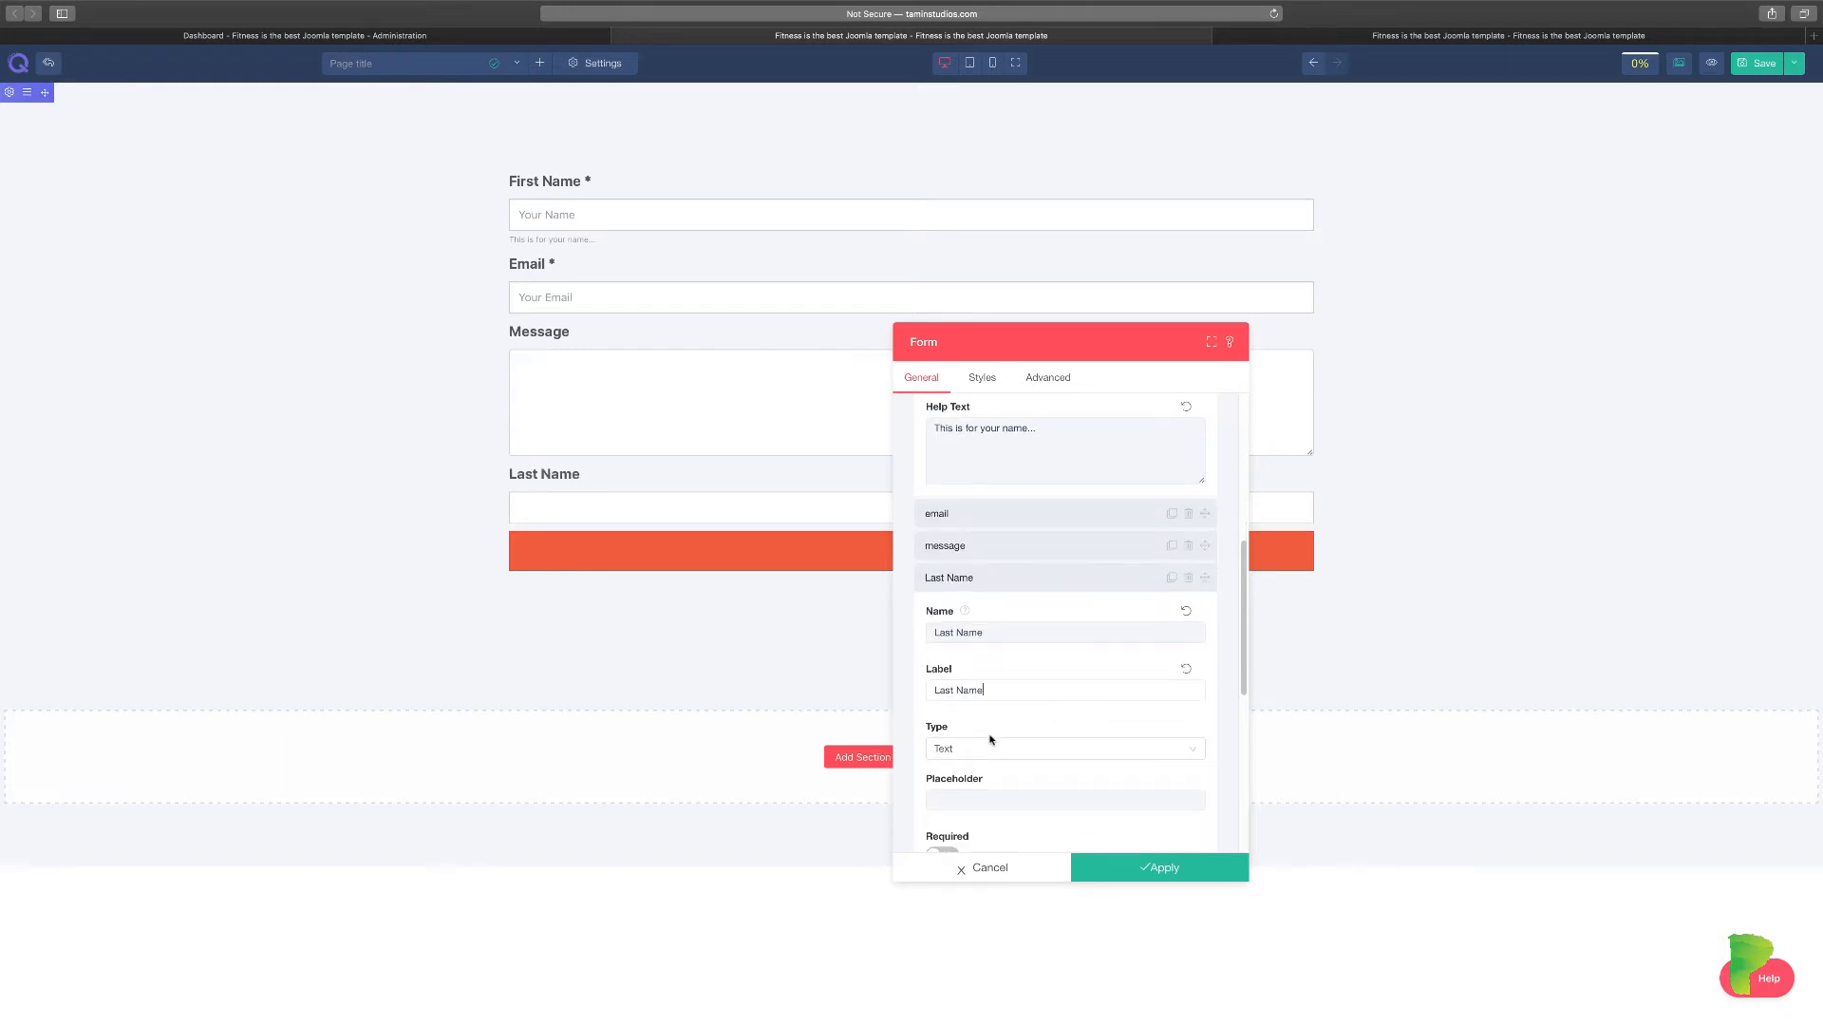
scroll(976, 753, down, 1)
click(986, 734)
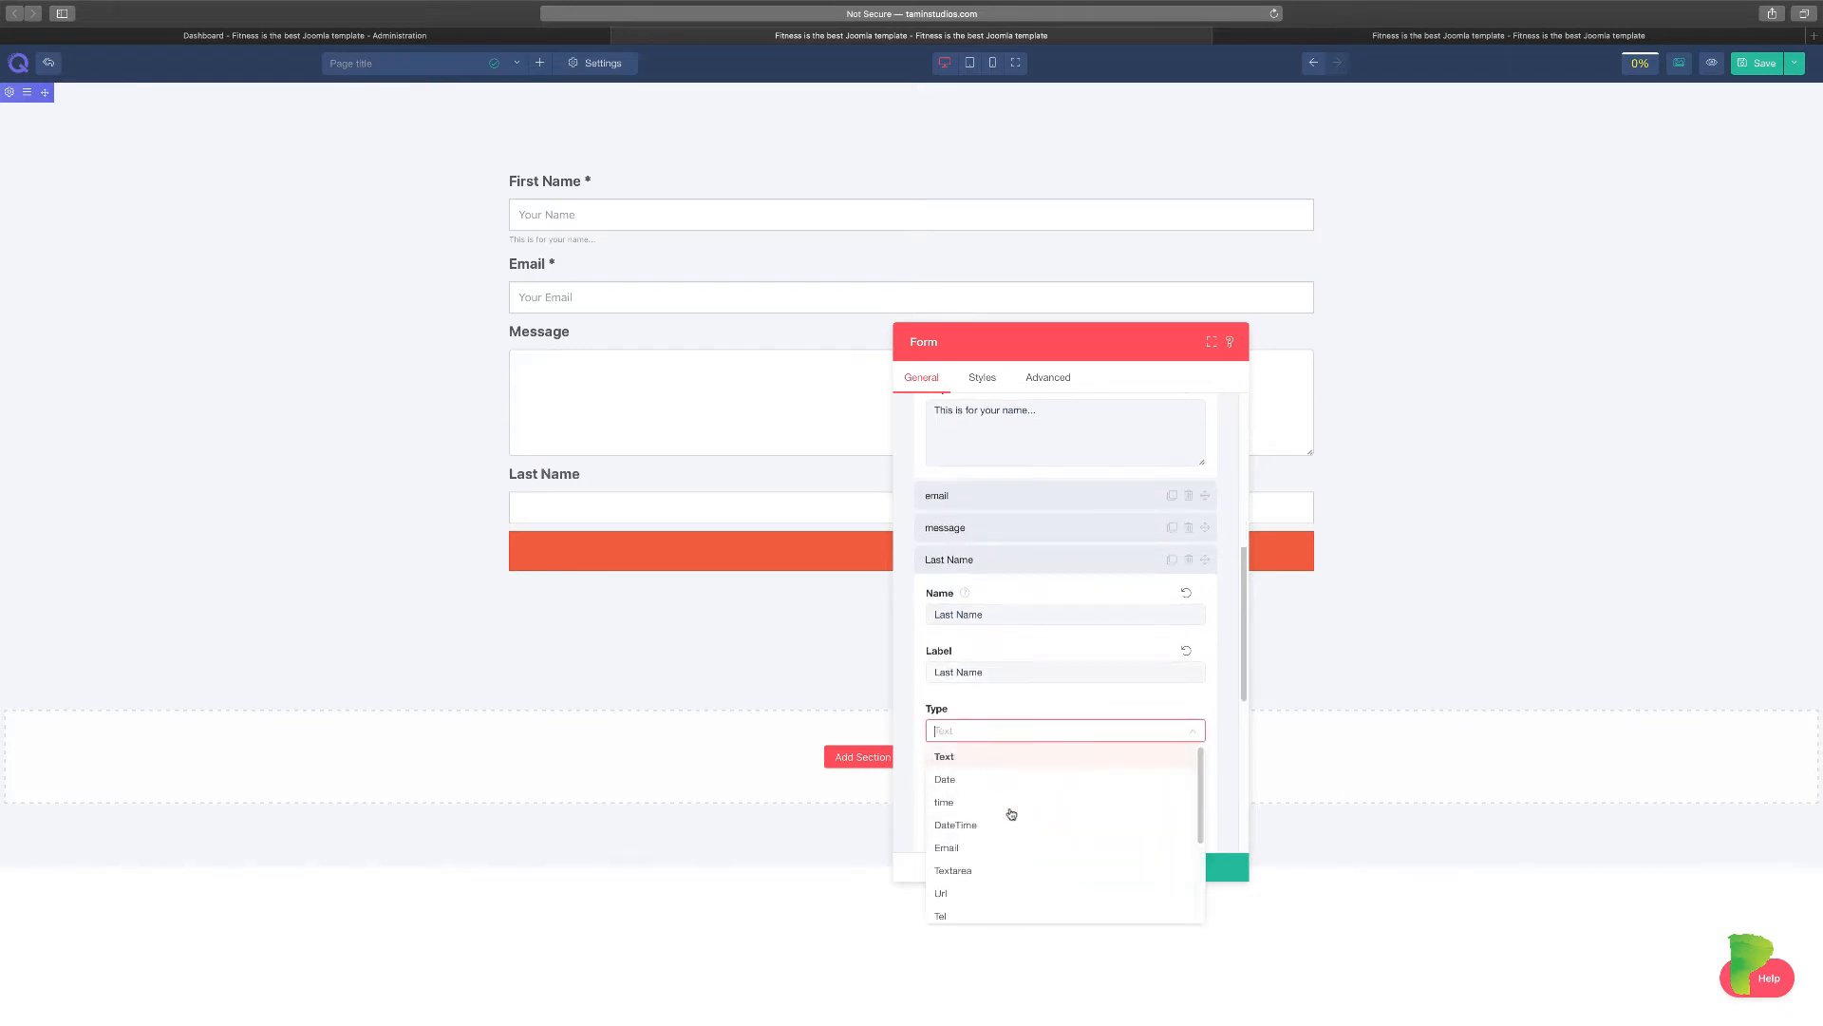
click(978, 890)
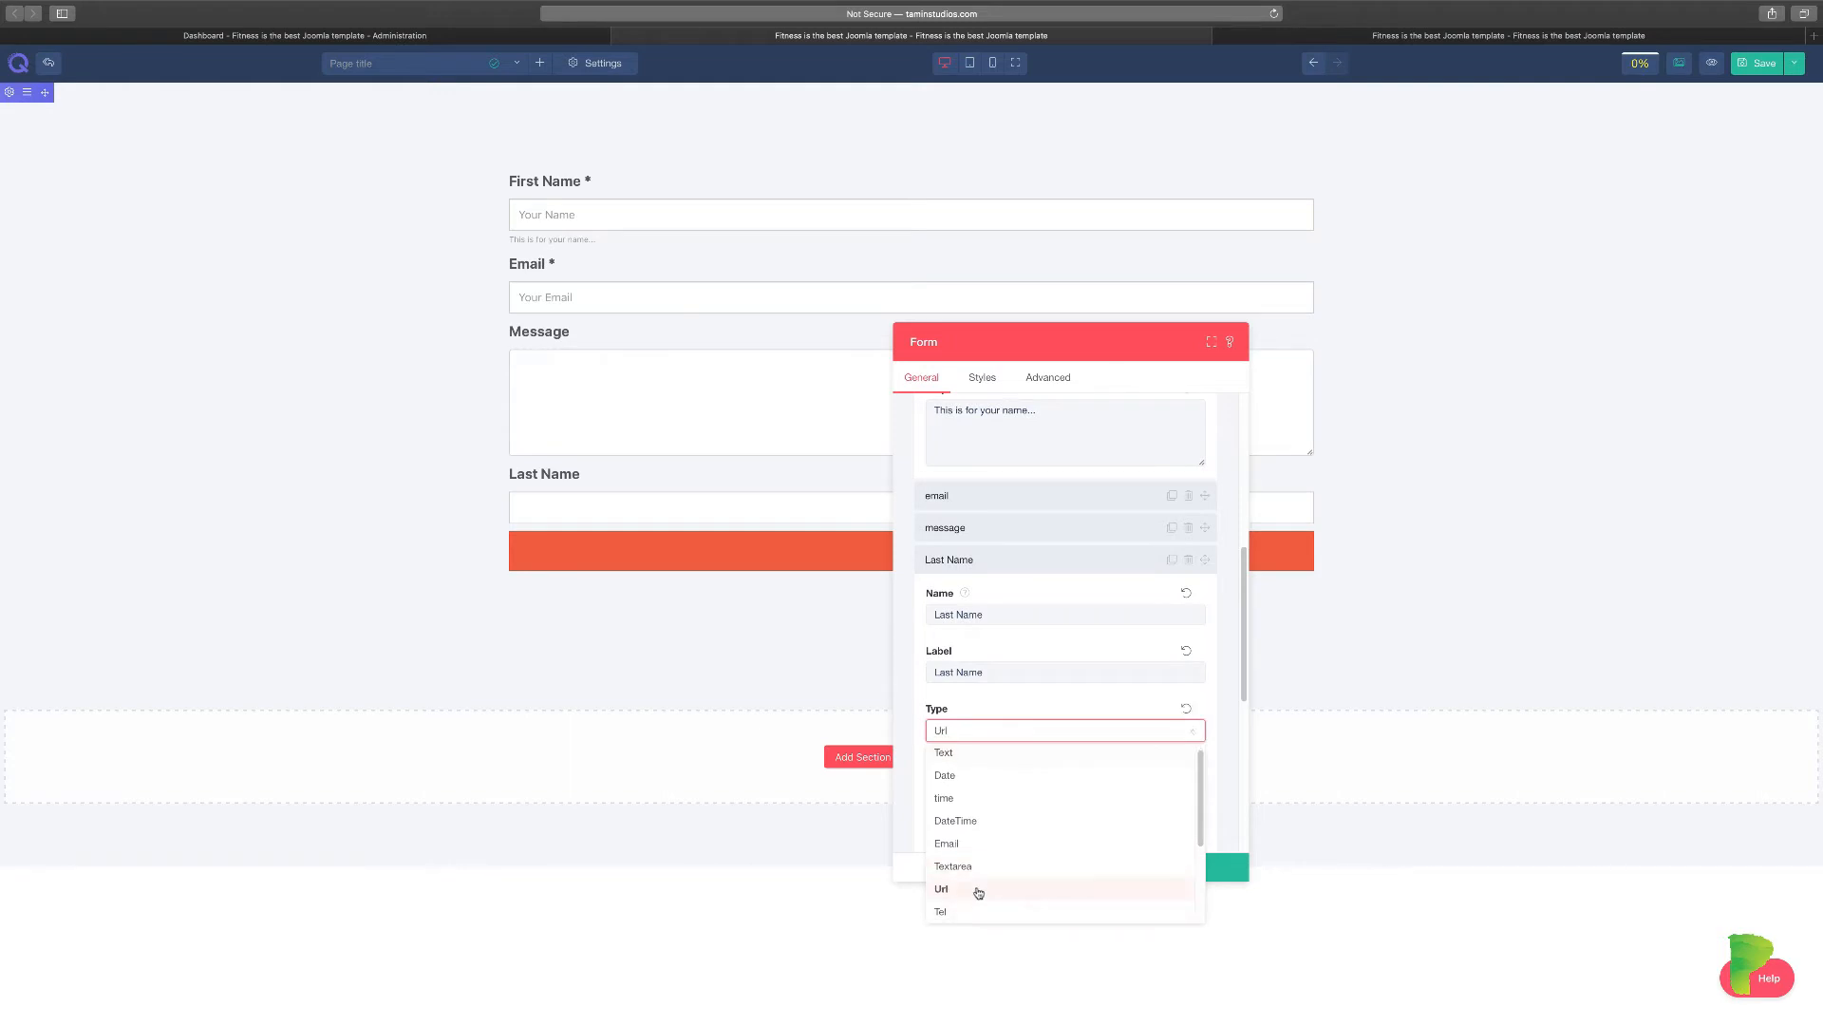
click(1013, 737)
scroll(1015, 854, down, 3)
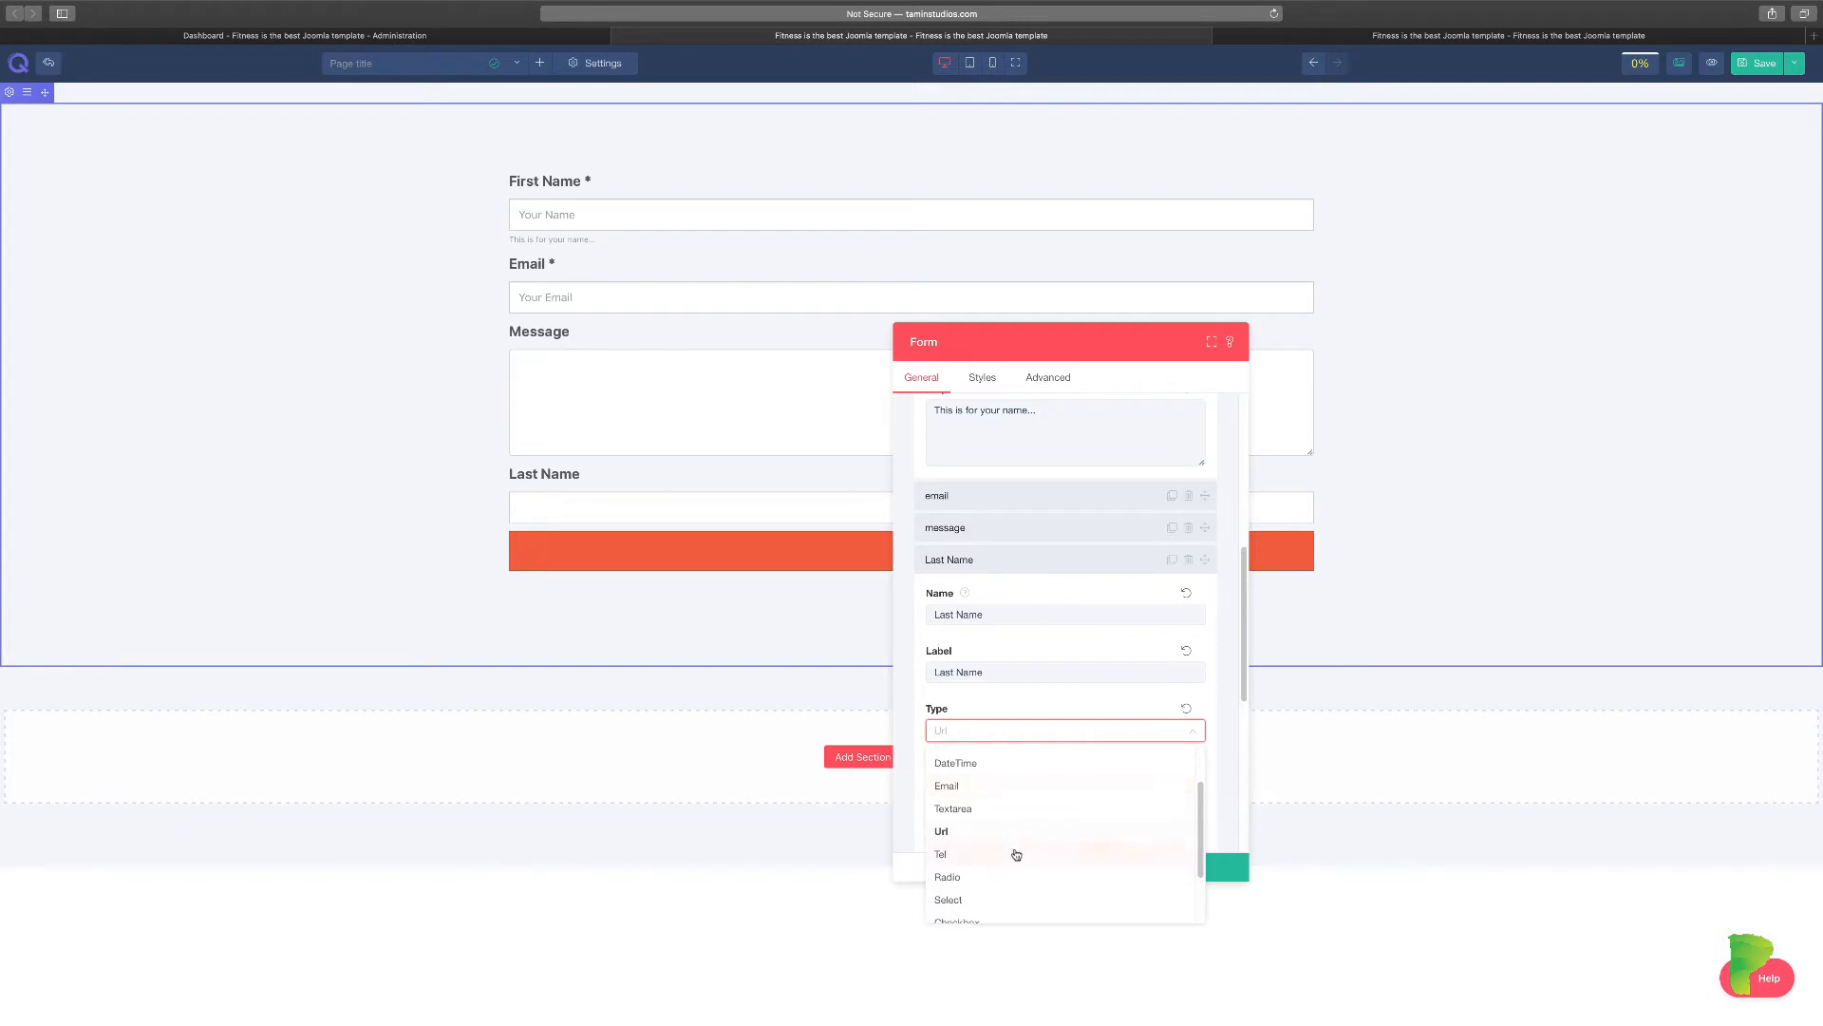
click(989, 840)
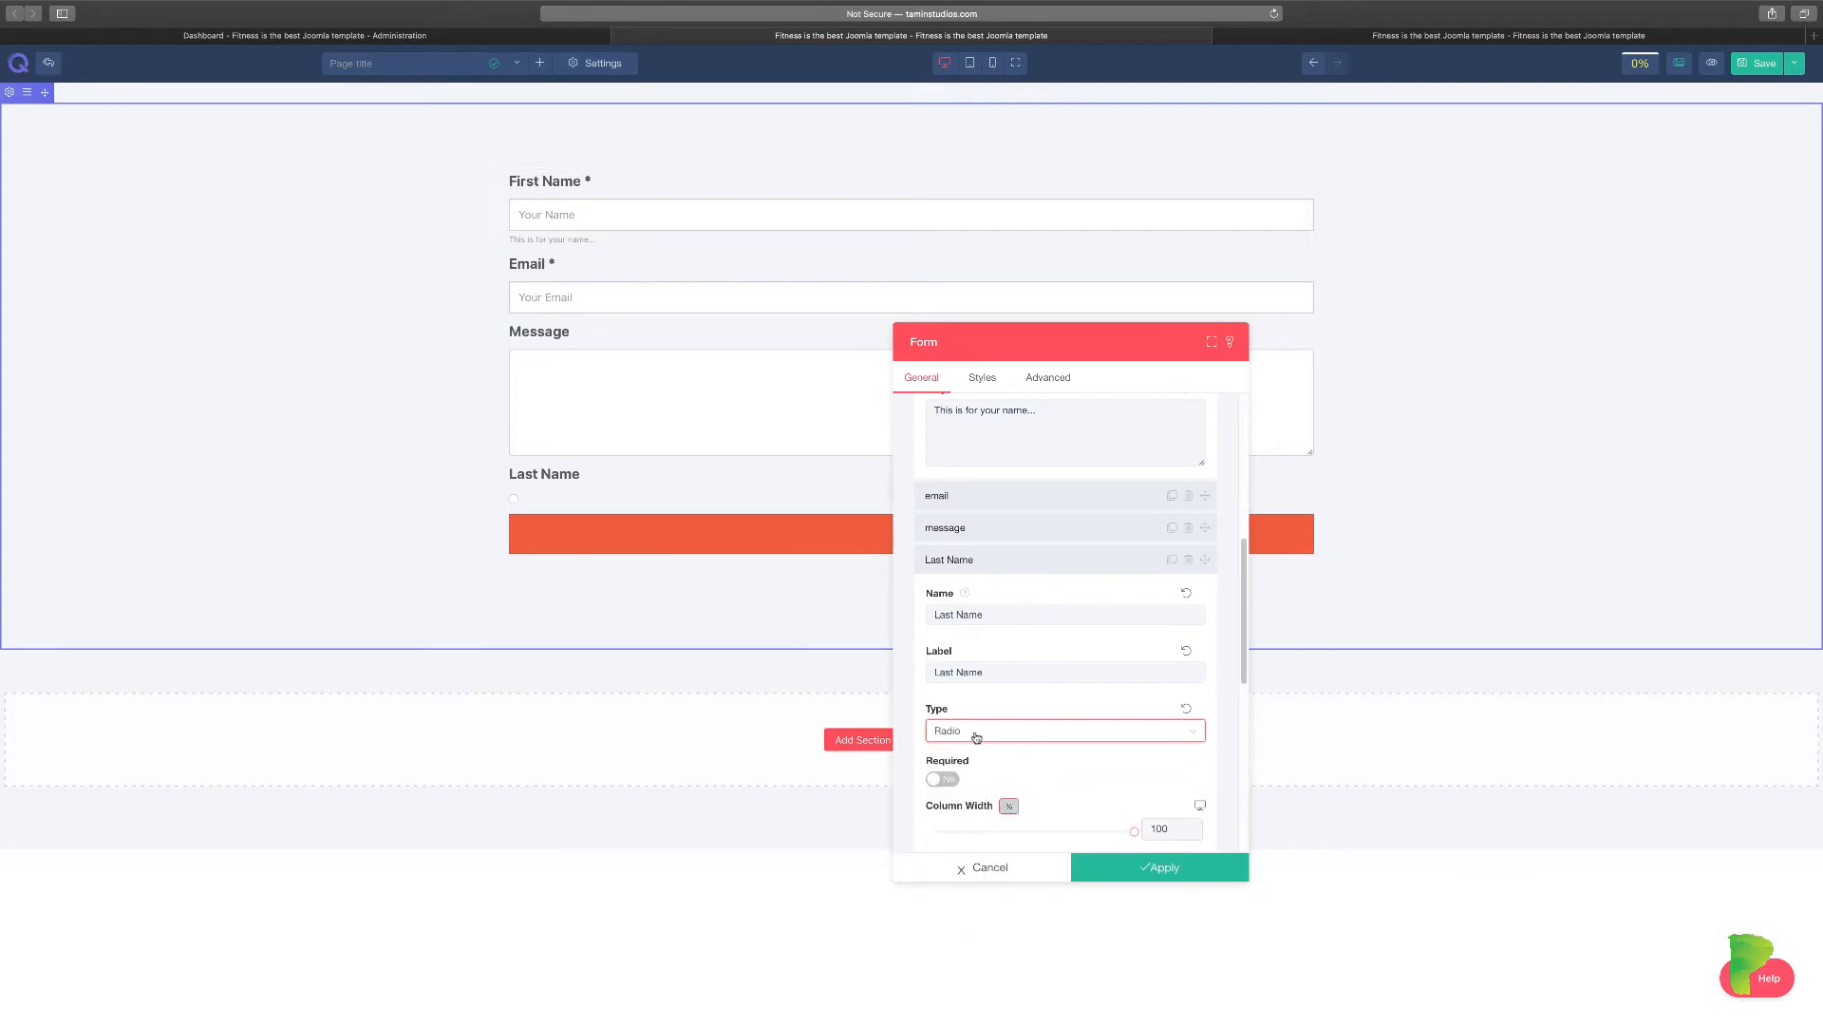
Step: Set the Last Name field's type to Select with the options "Option one", "Option two" and "Opton Three" on separate lines
click(975, 732)
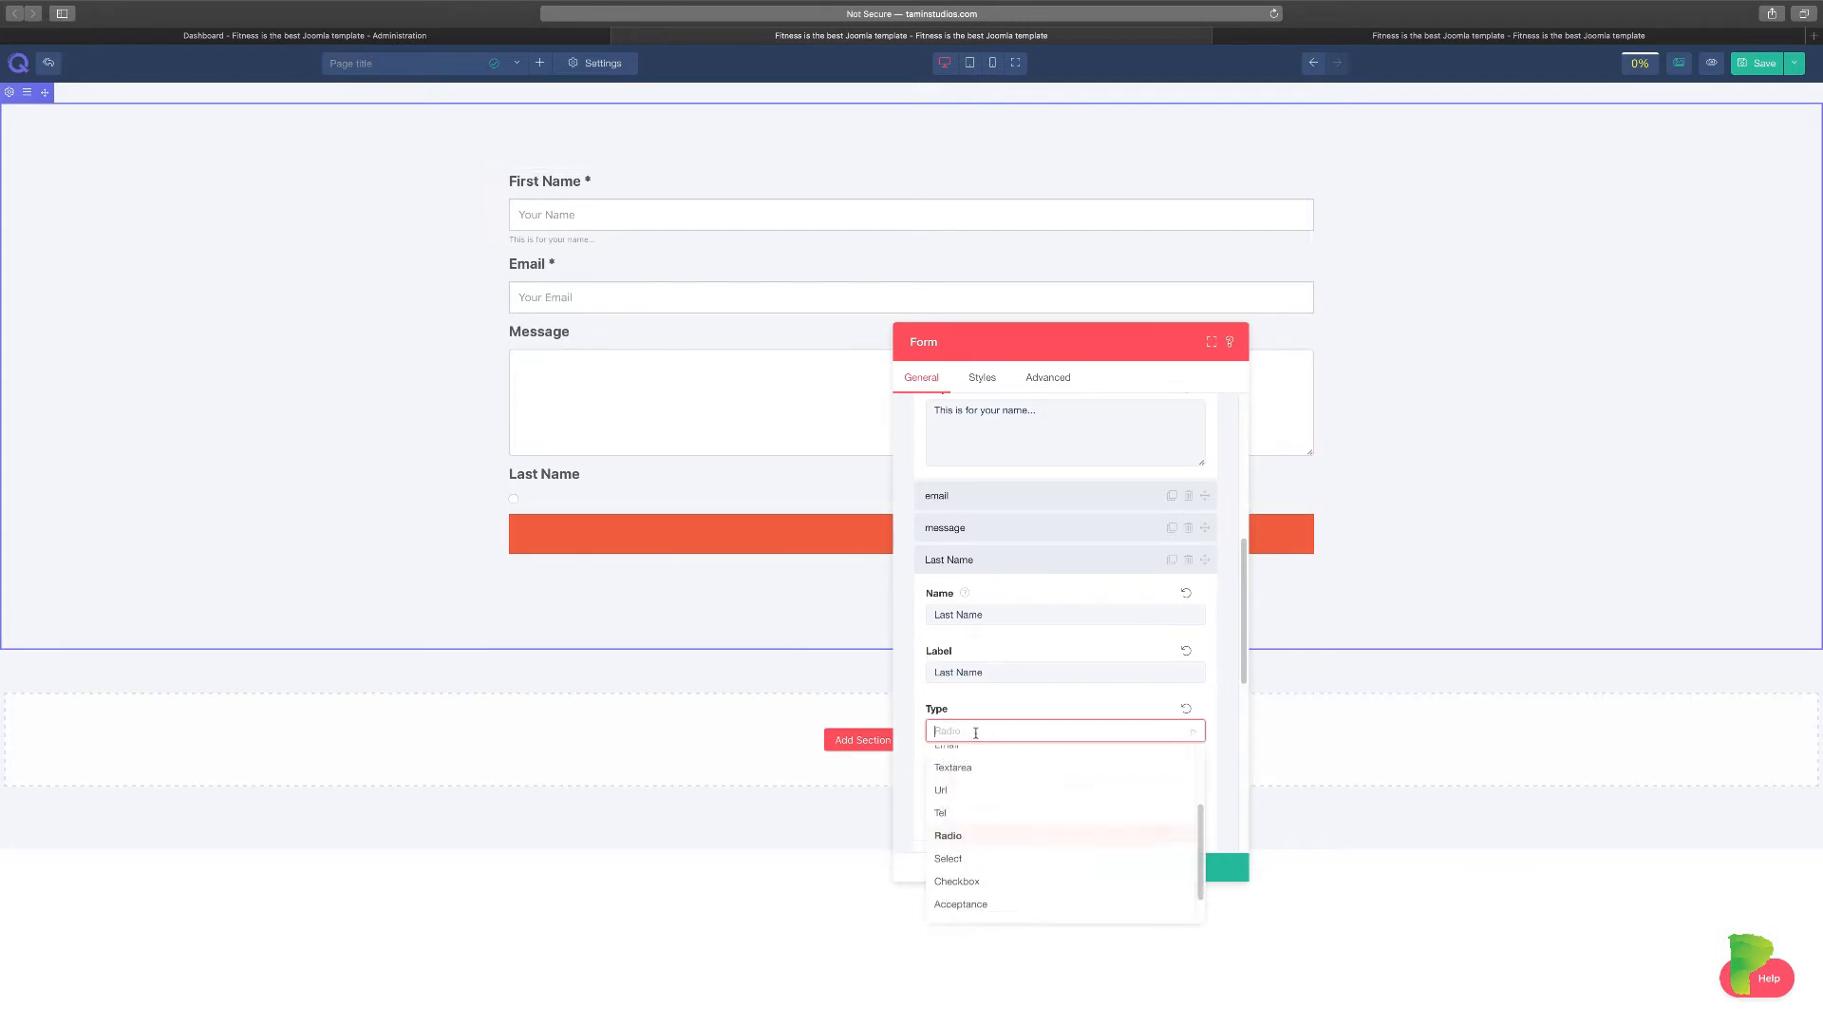
click(975, 858)
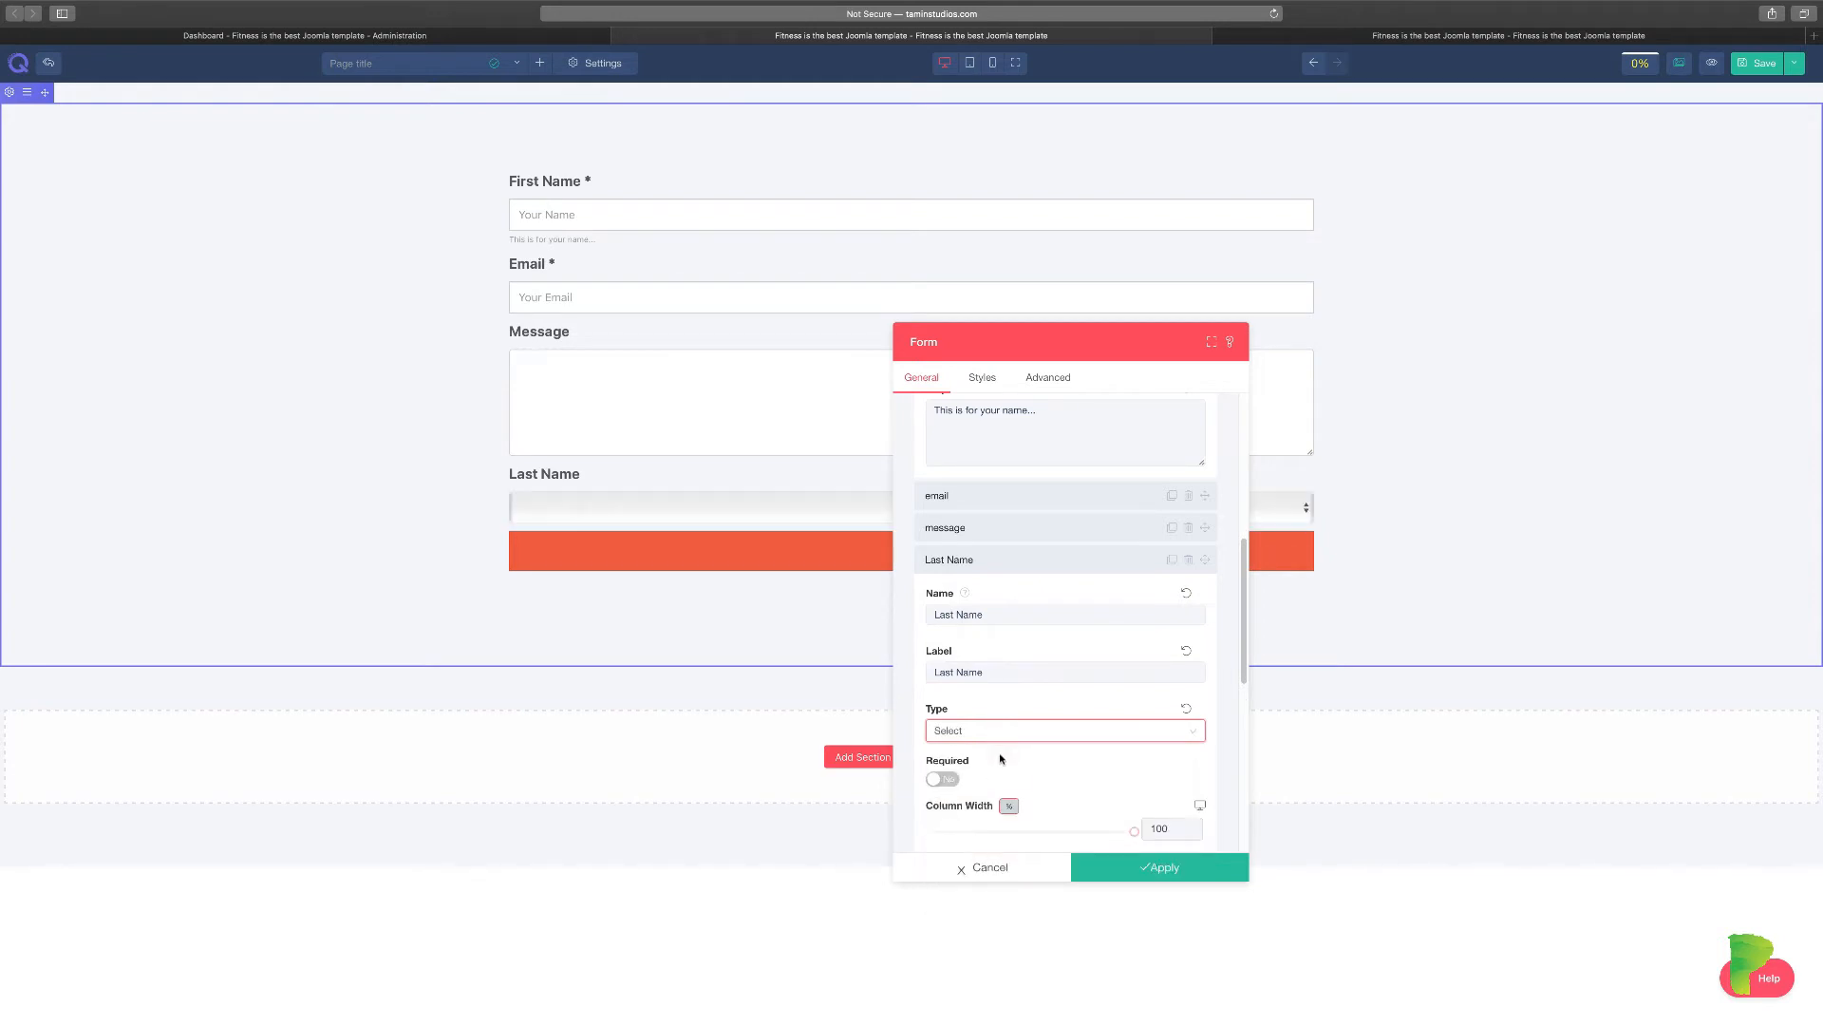
scroll(1063, 772, down, 4)
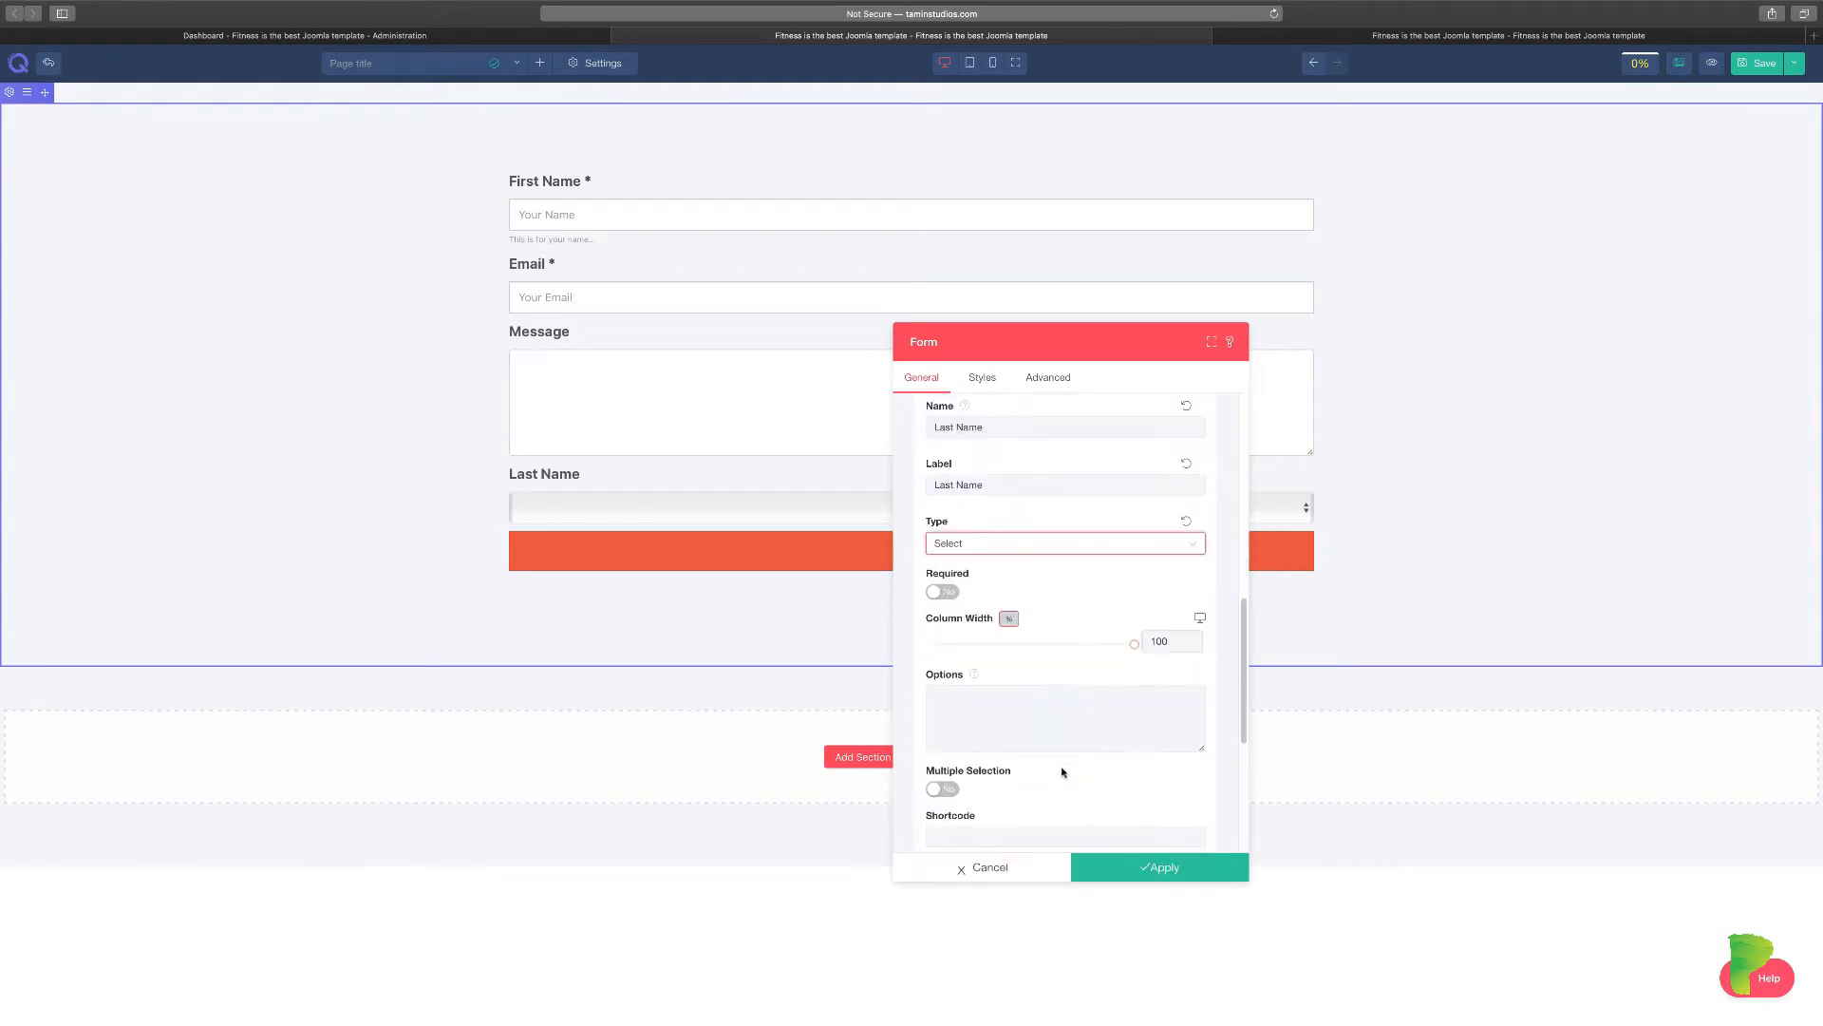
click(998, 715)
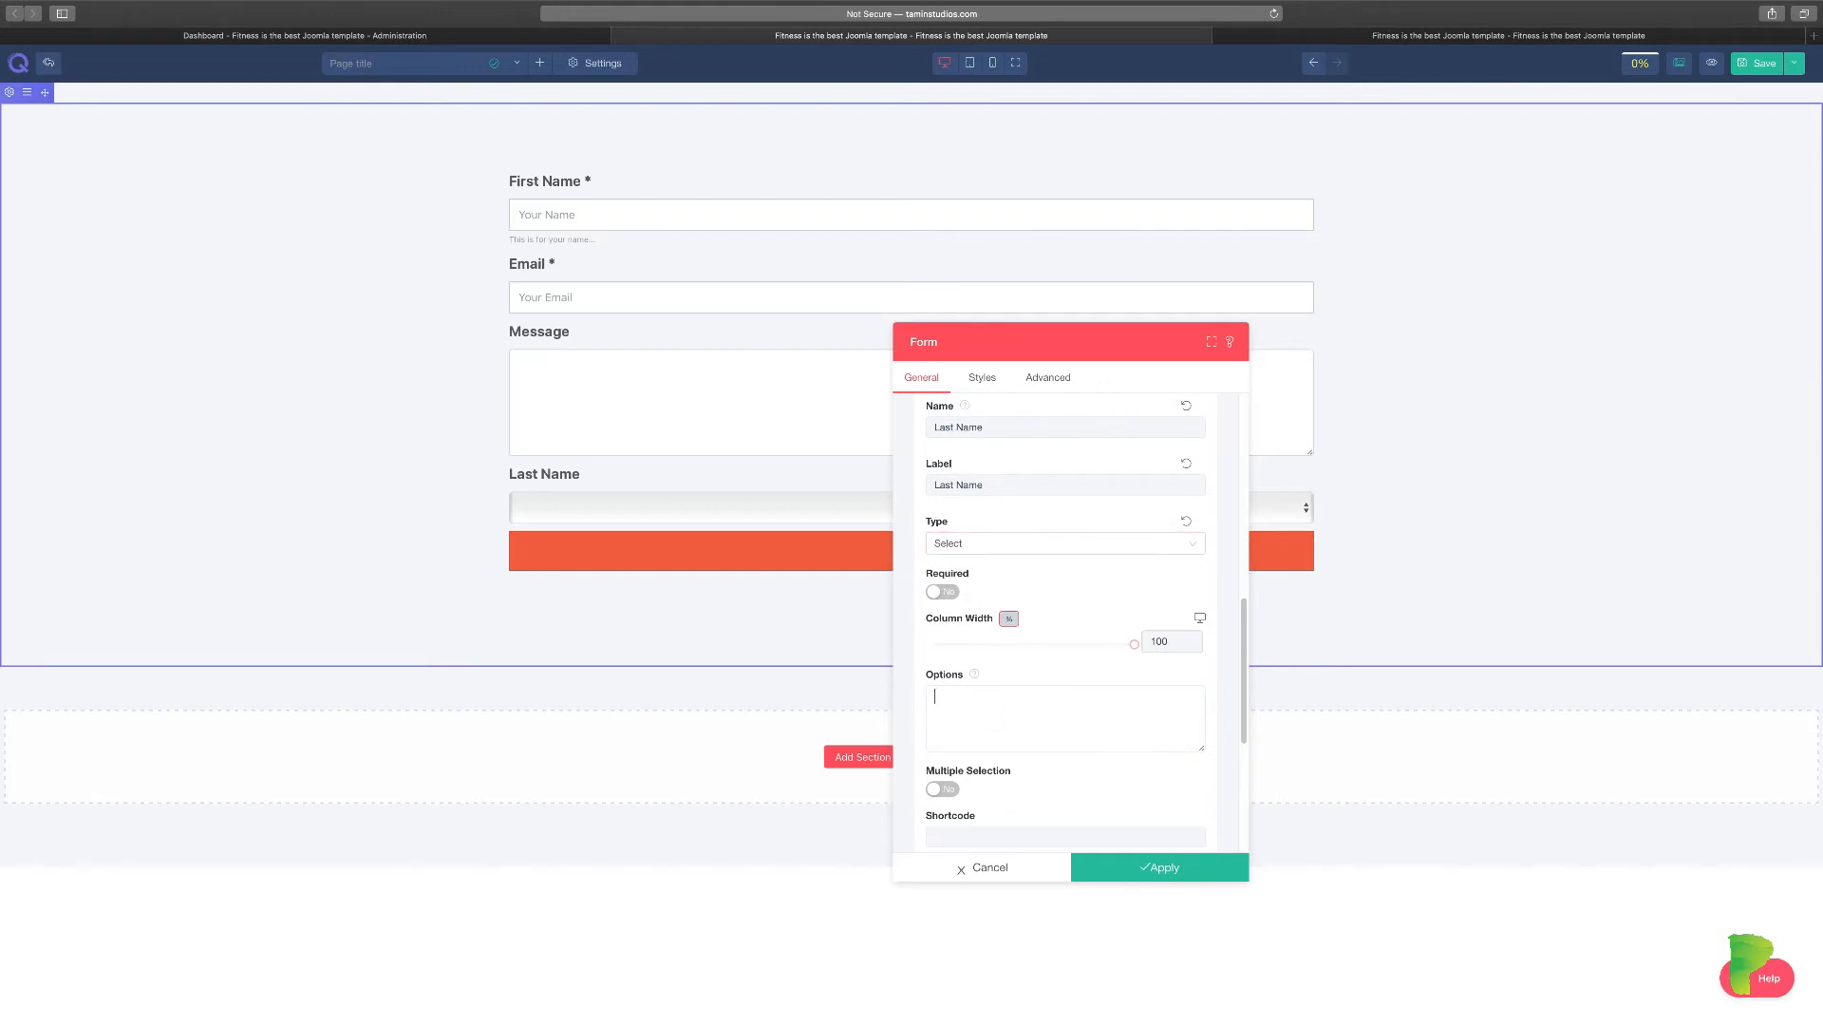
text(Option one)
key(Return)
Step: Move the form settings clear of the form and preview the choices in the Last Name drop-down
drag(1047, 344, 1522, 371)
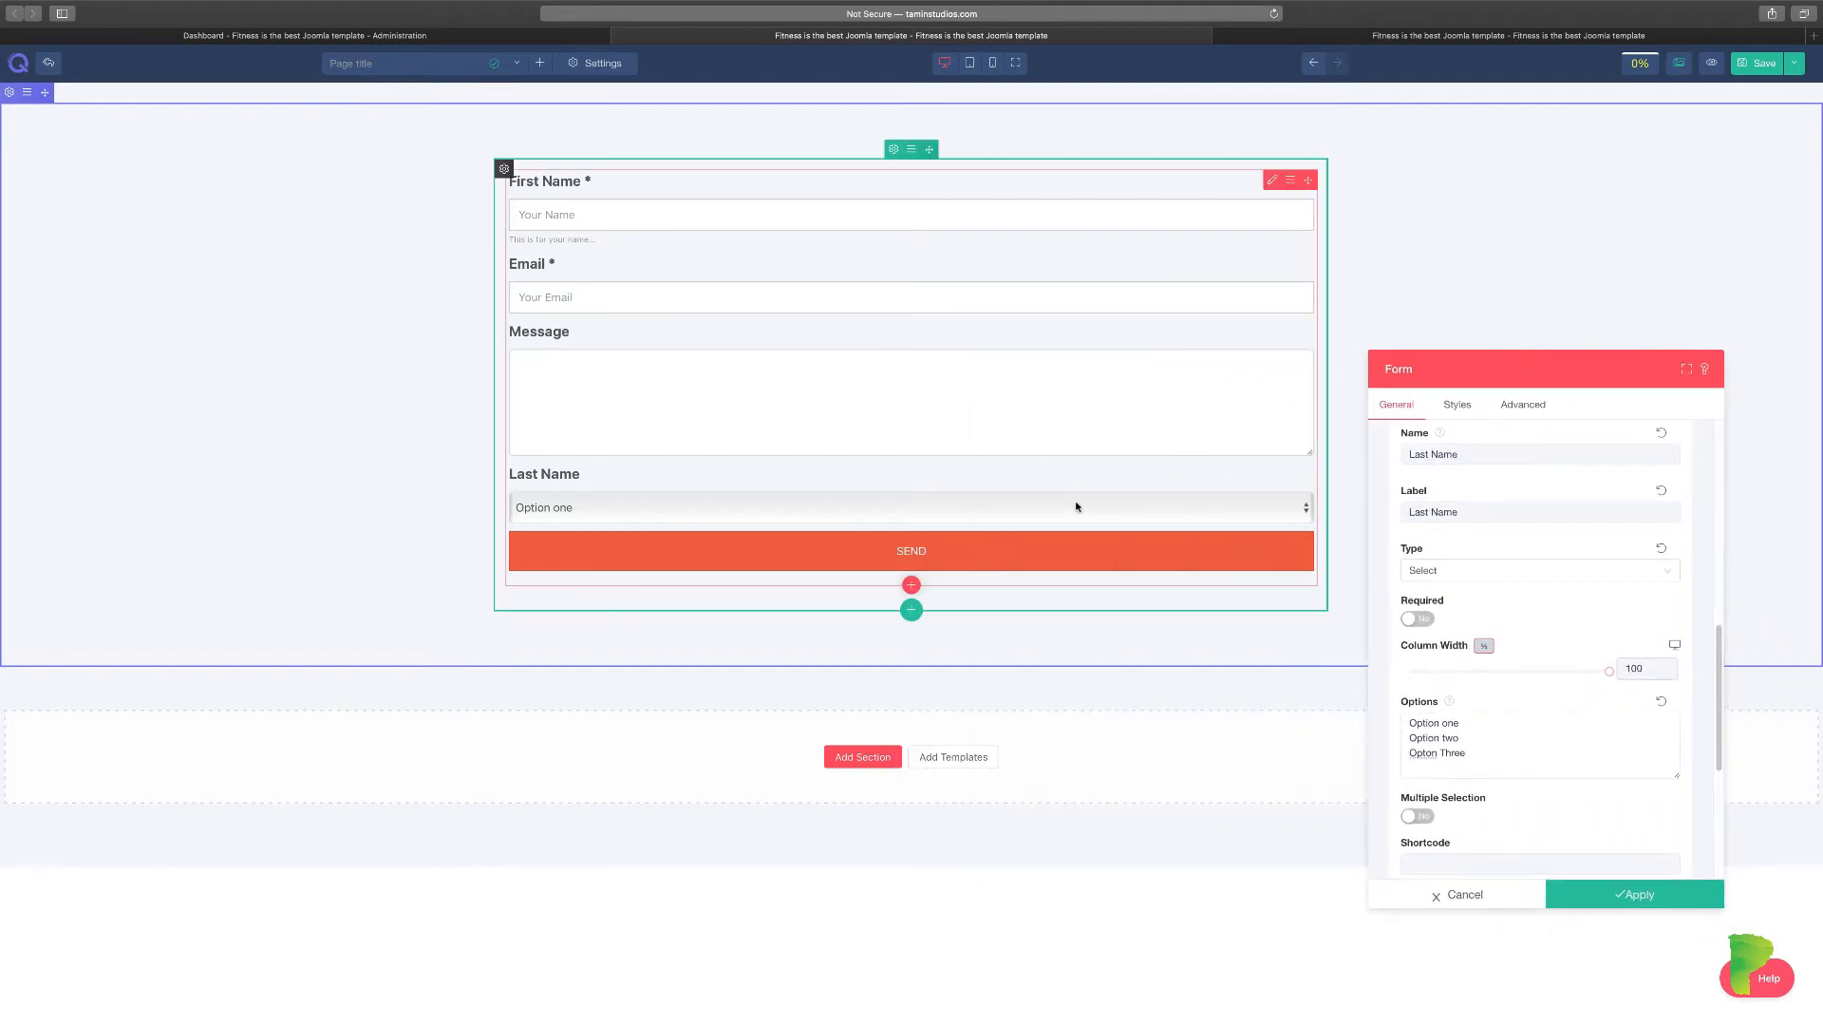
click(1073, 508)
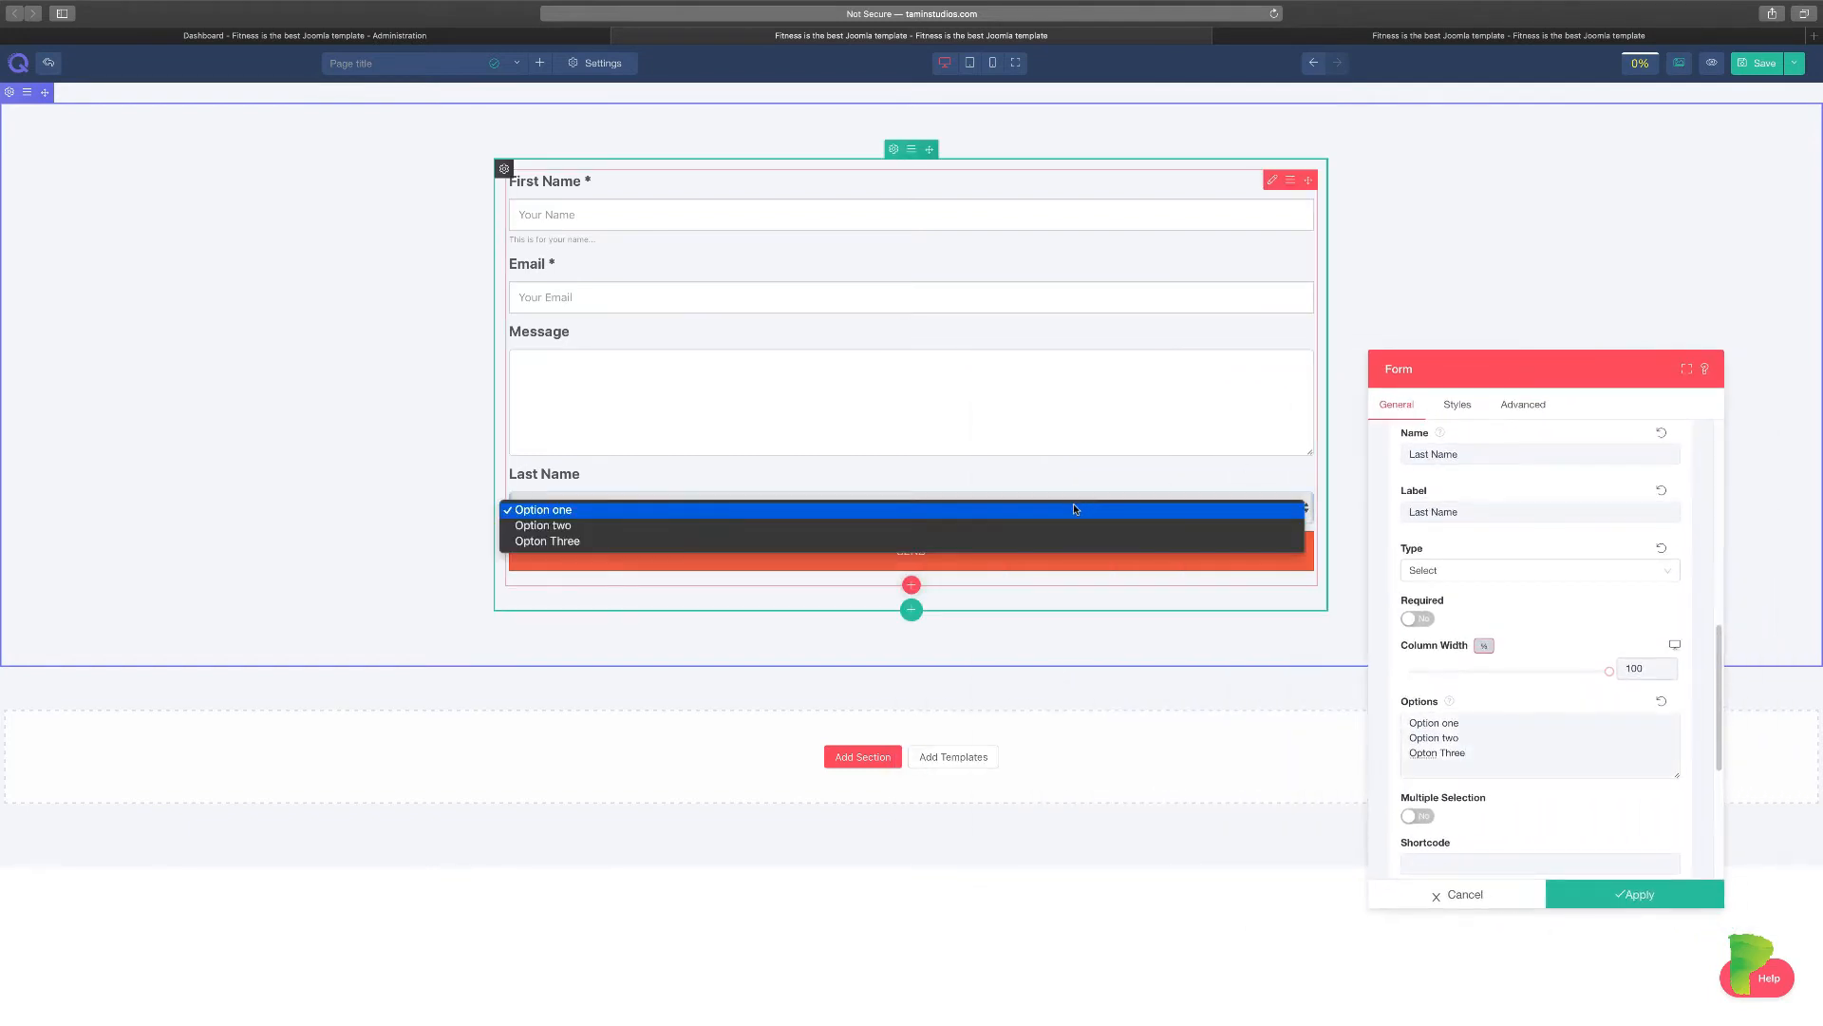
click(1010, 479)
drag(1480, 375, 1466, 314)
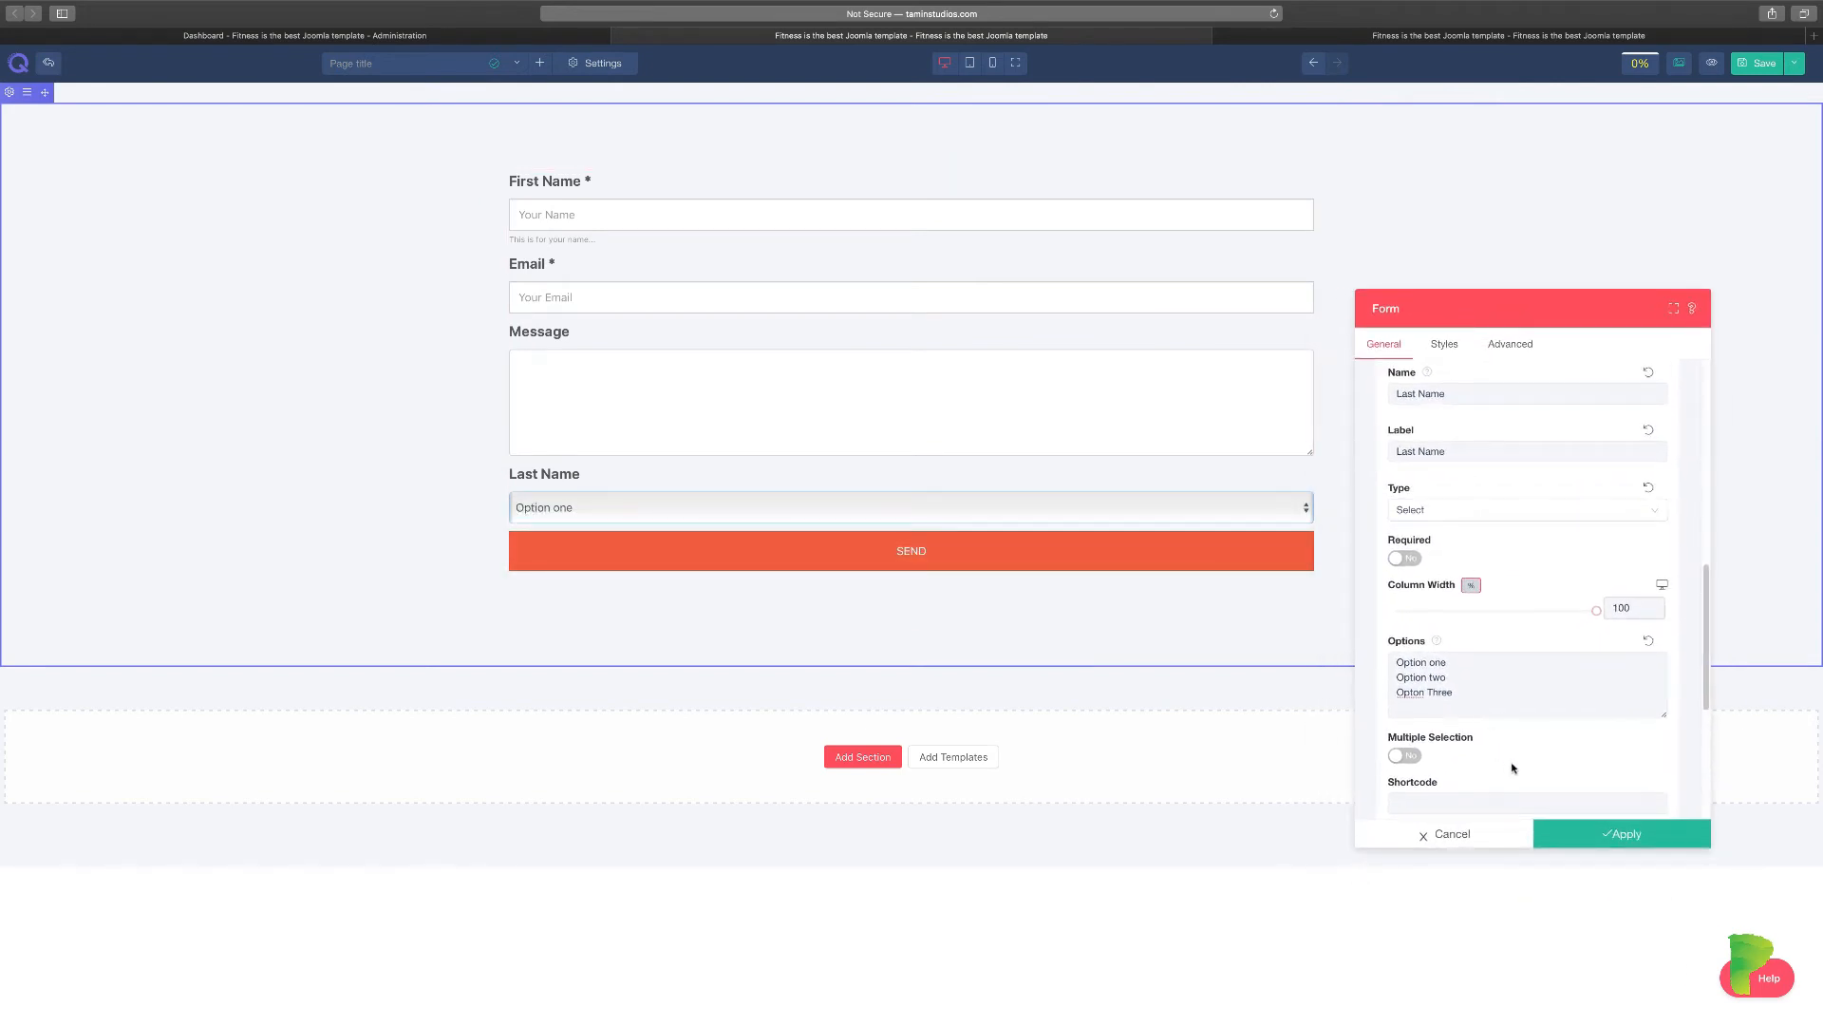
Step: Try multiple selection on the Last Name field and test picking its options in the form
scroll(1513, 767, down, 1)
click(1405, 743)
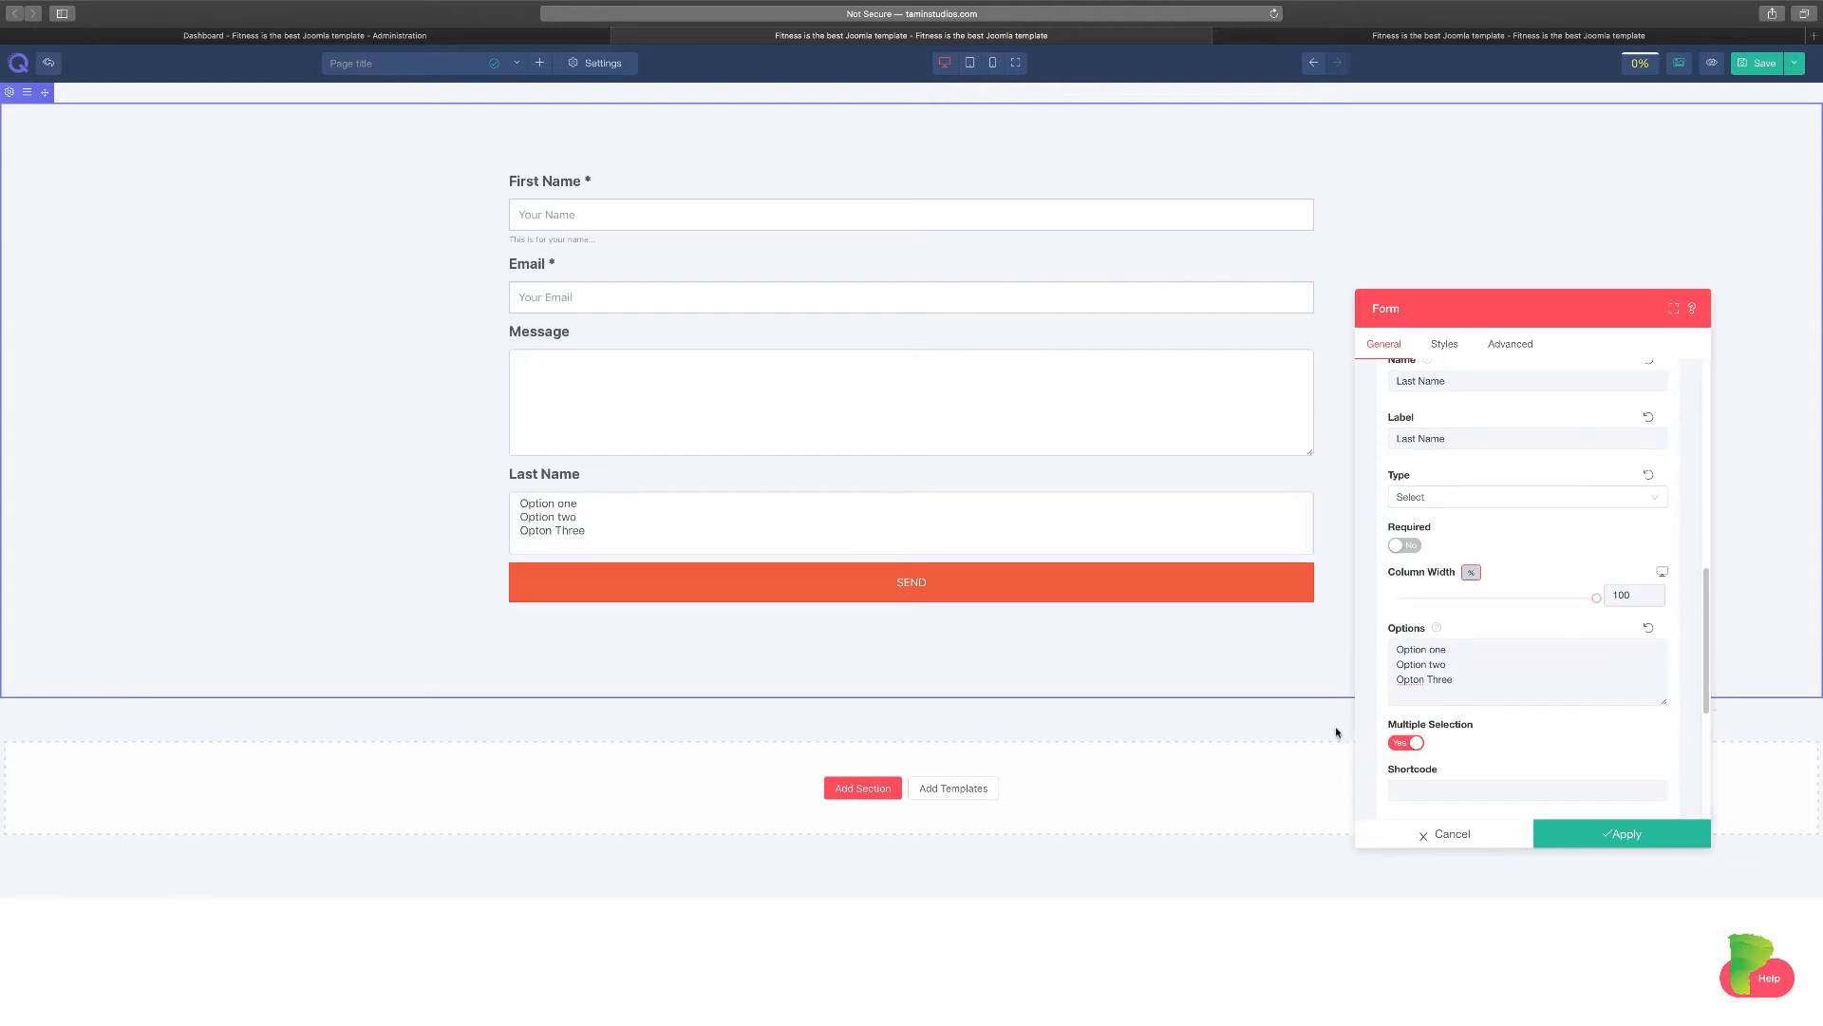
drag(548, 504, 548, 514)
click(551, 529)
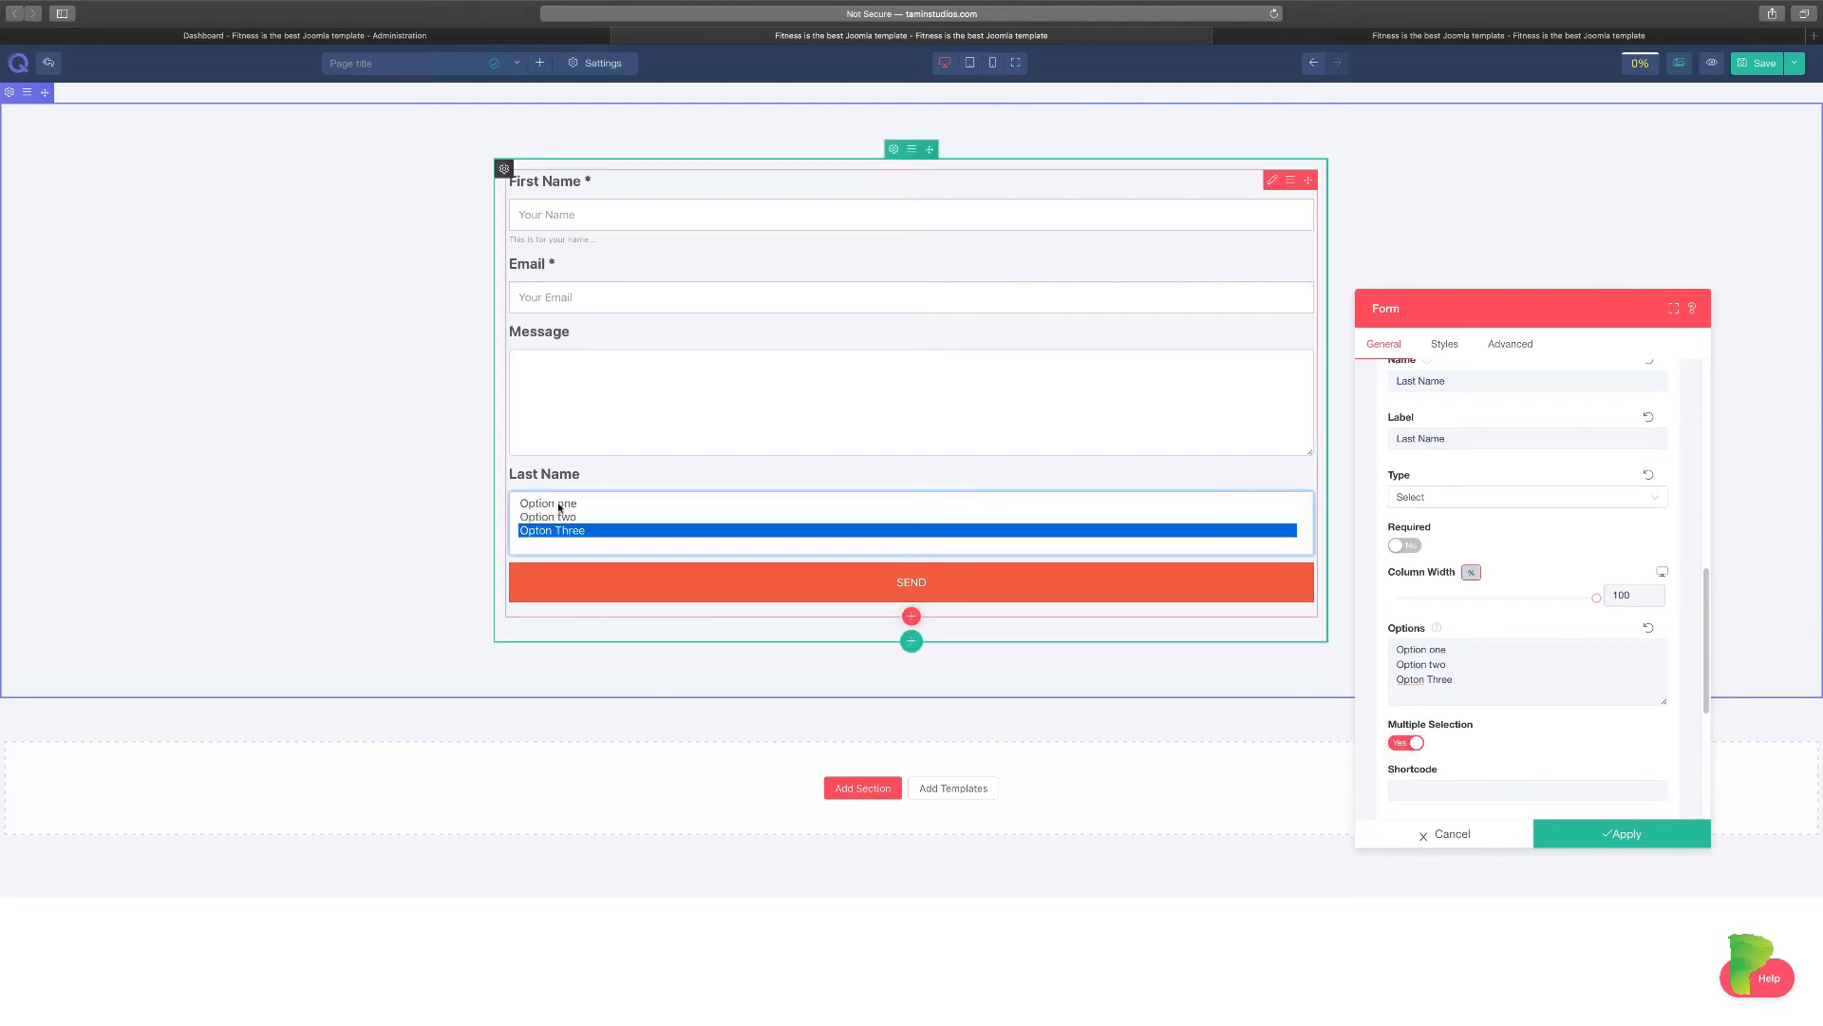
click(1401, 743)
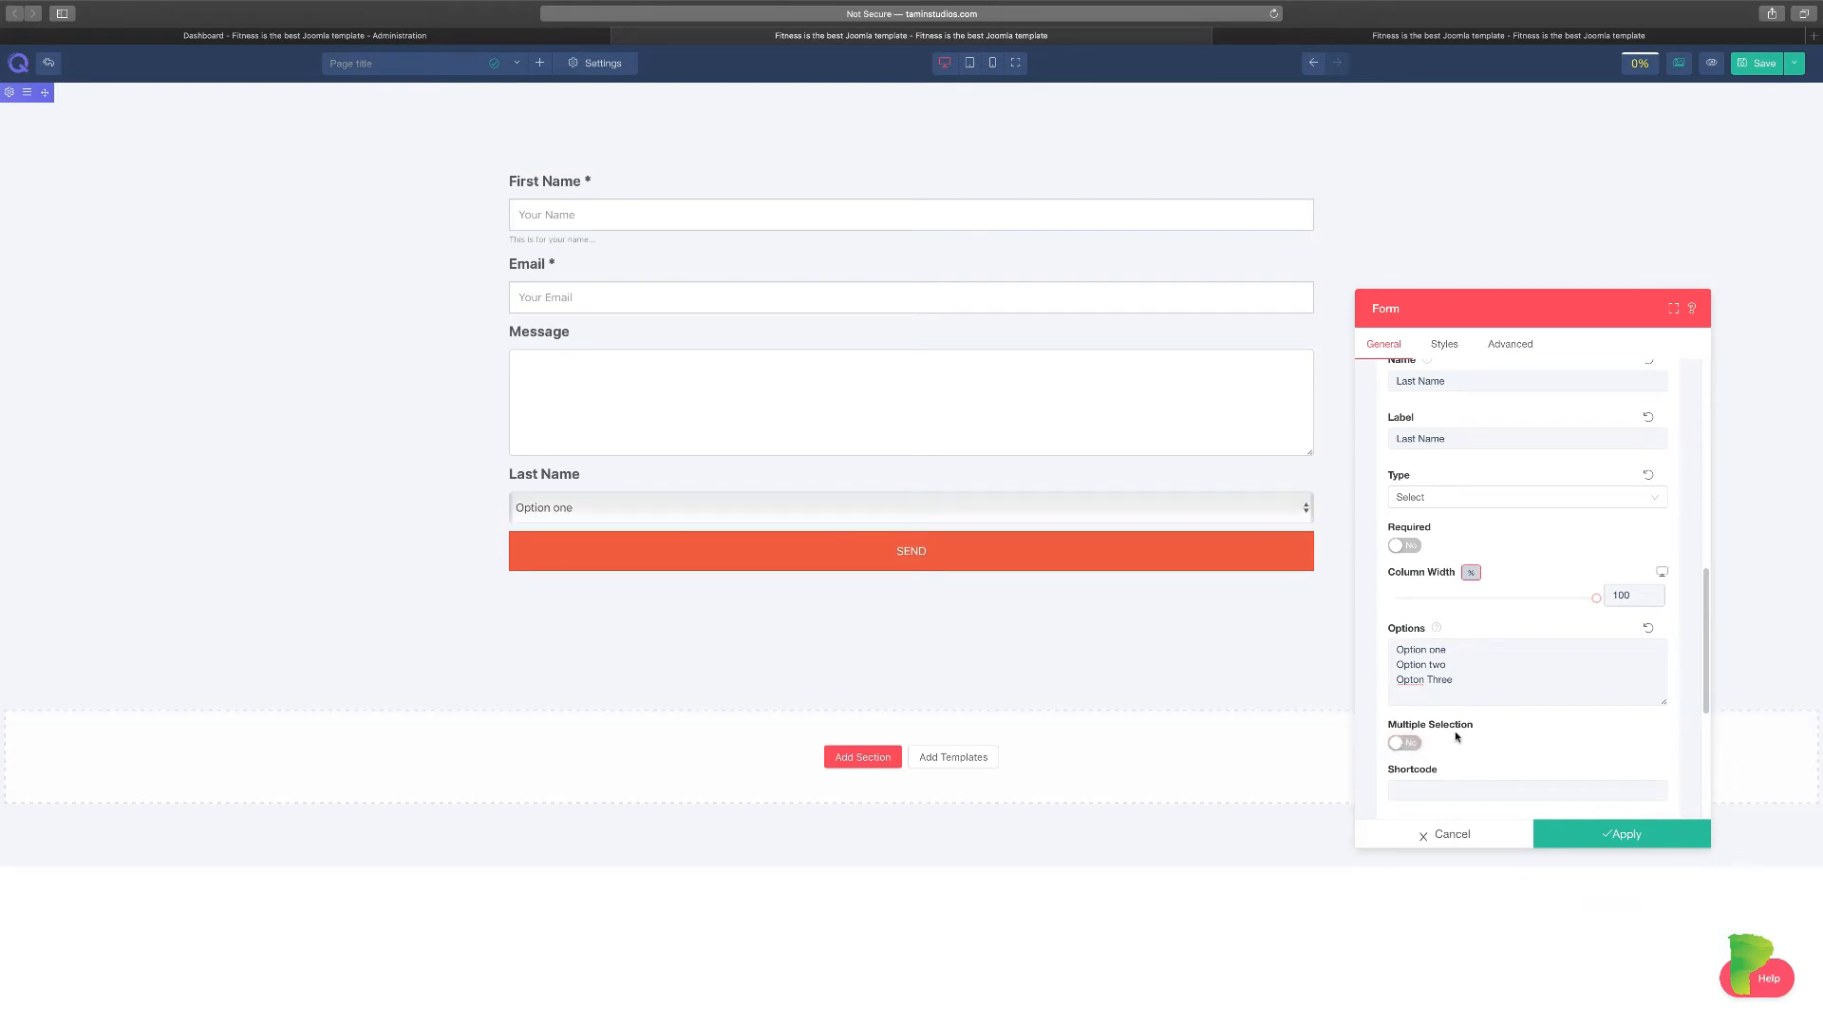
Step: Collapse the Last Name field, add another form field after it, and set the new field's type to Date
scroll(1467, 733, down, 5)
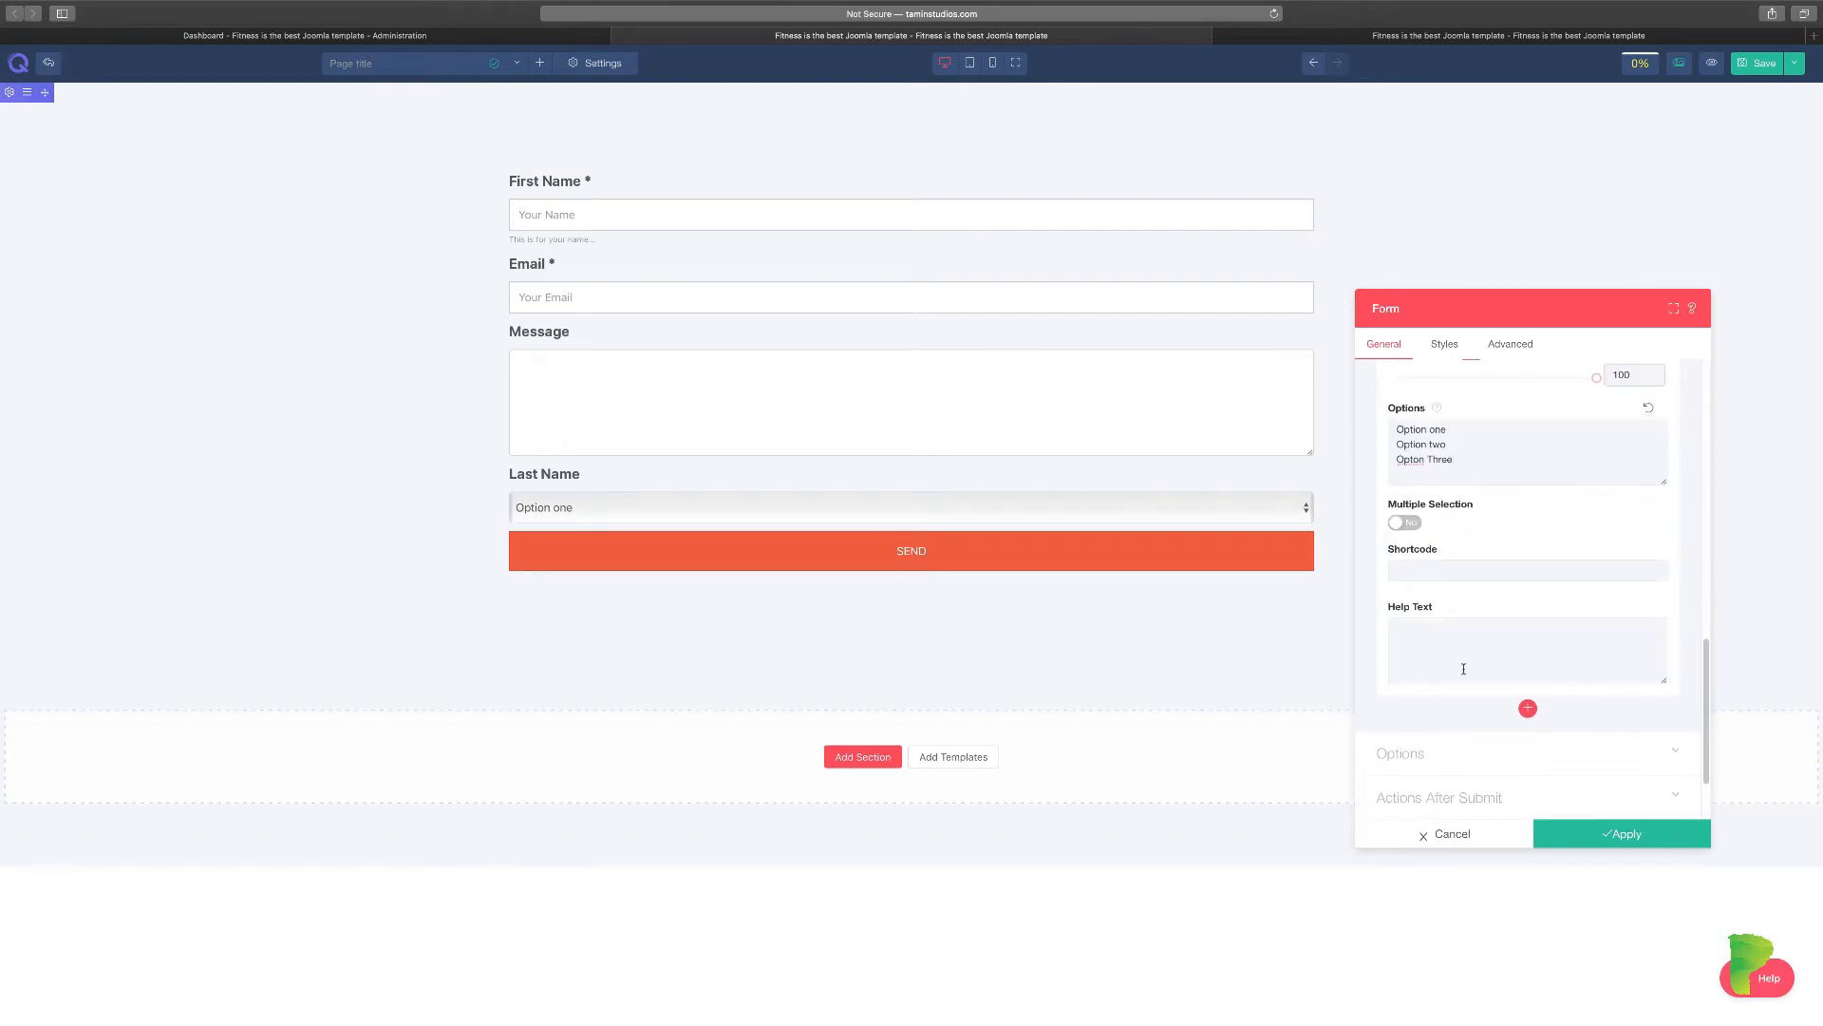
scroll(1472, 702, up, 5)
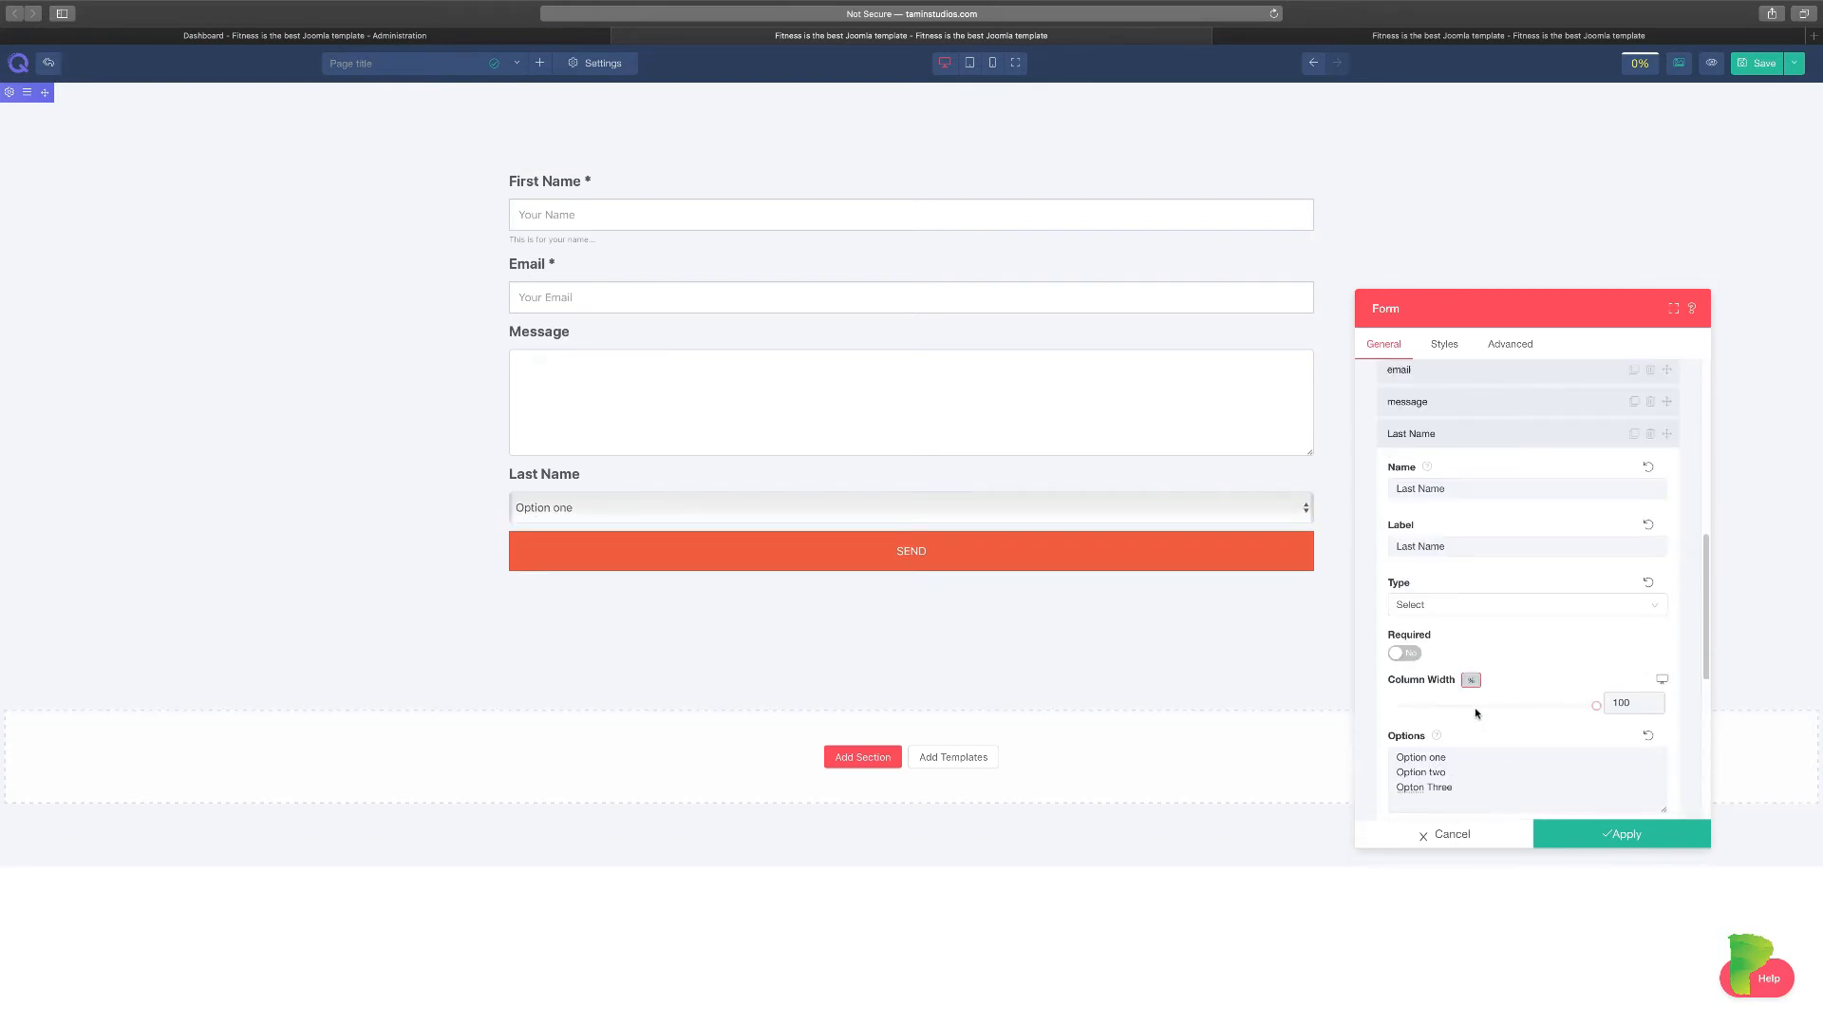
click(1490, 440)
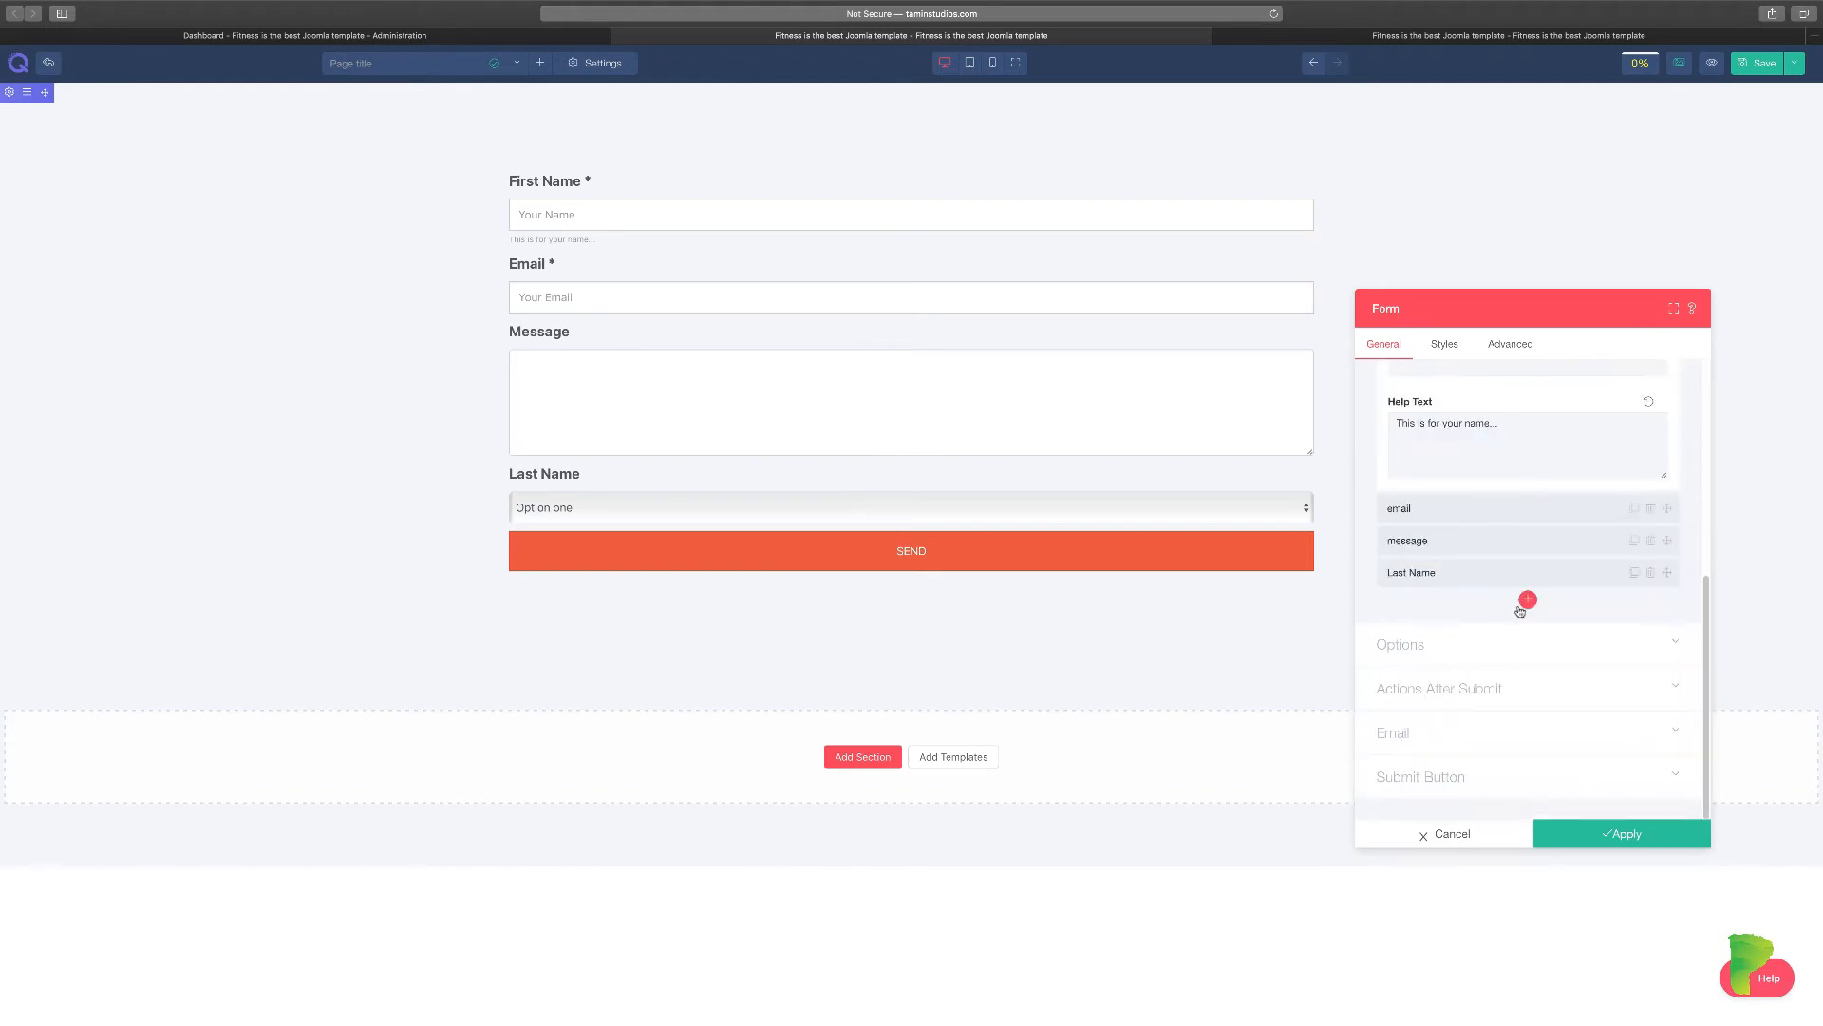
click(1527, 601)
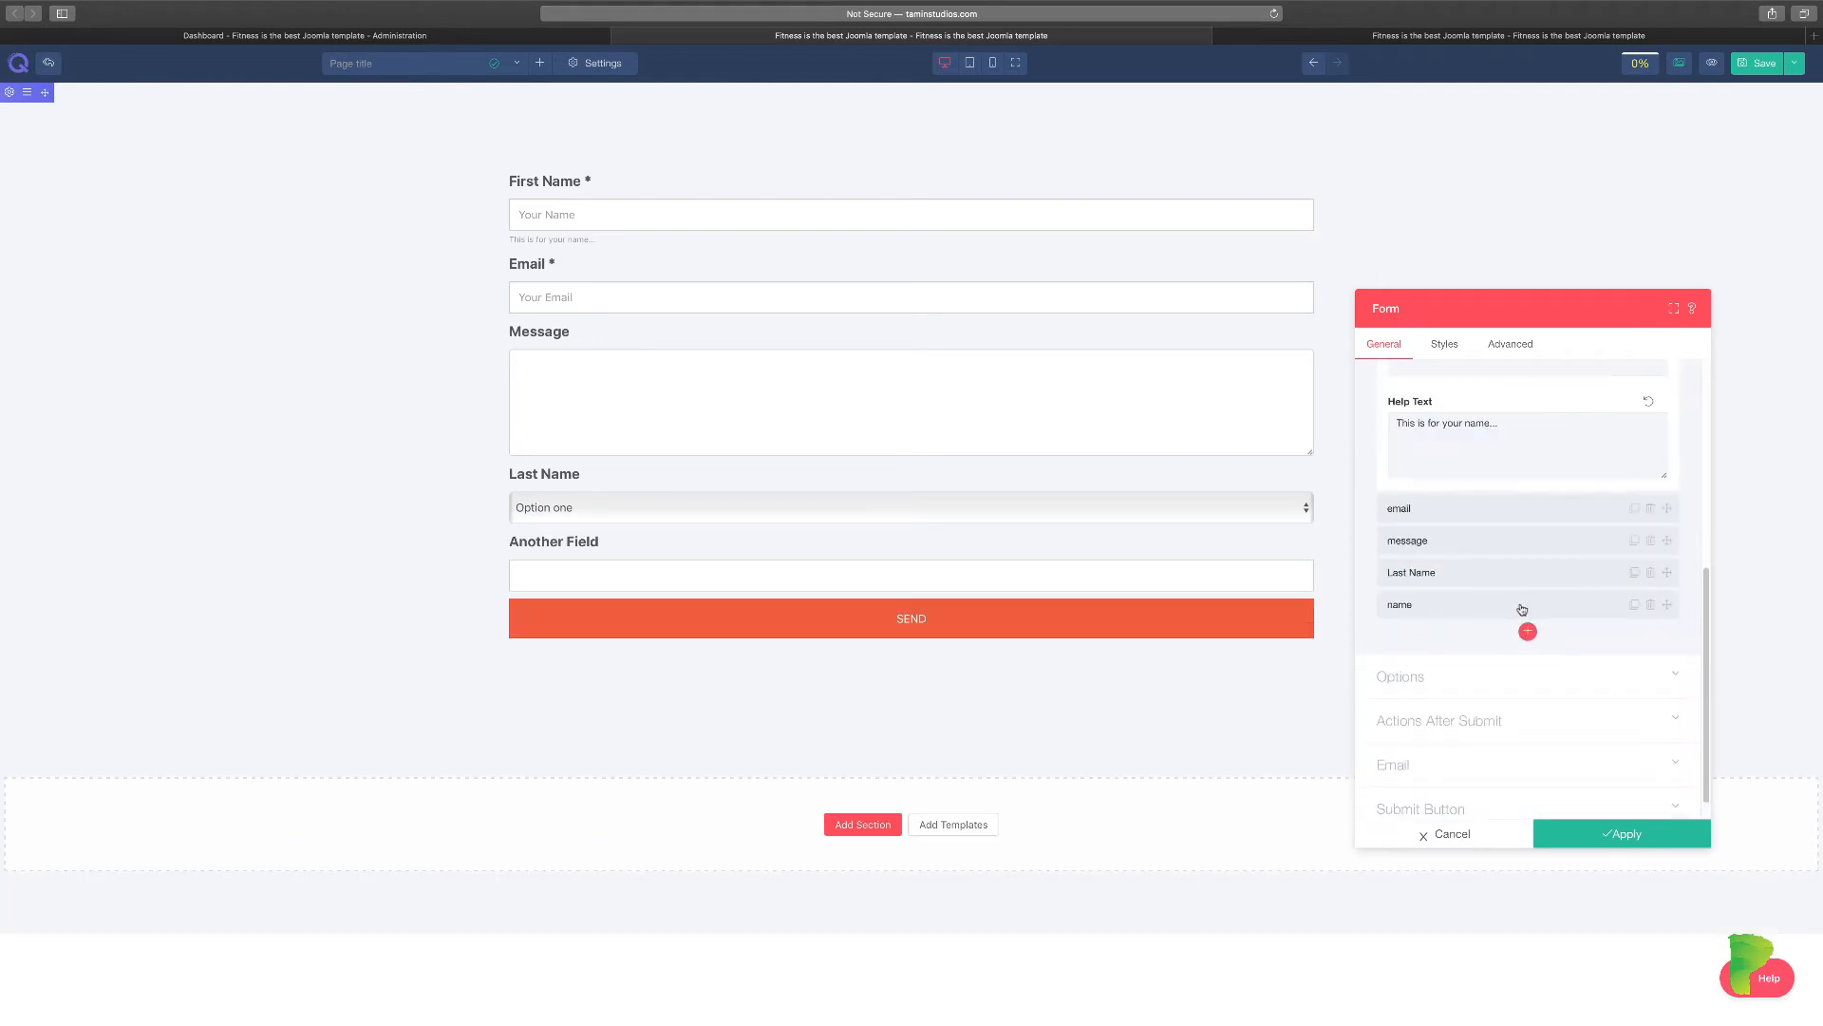
click(1524, 606)
scroll(1482, 698, down, 2)
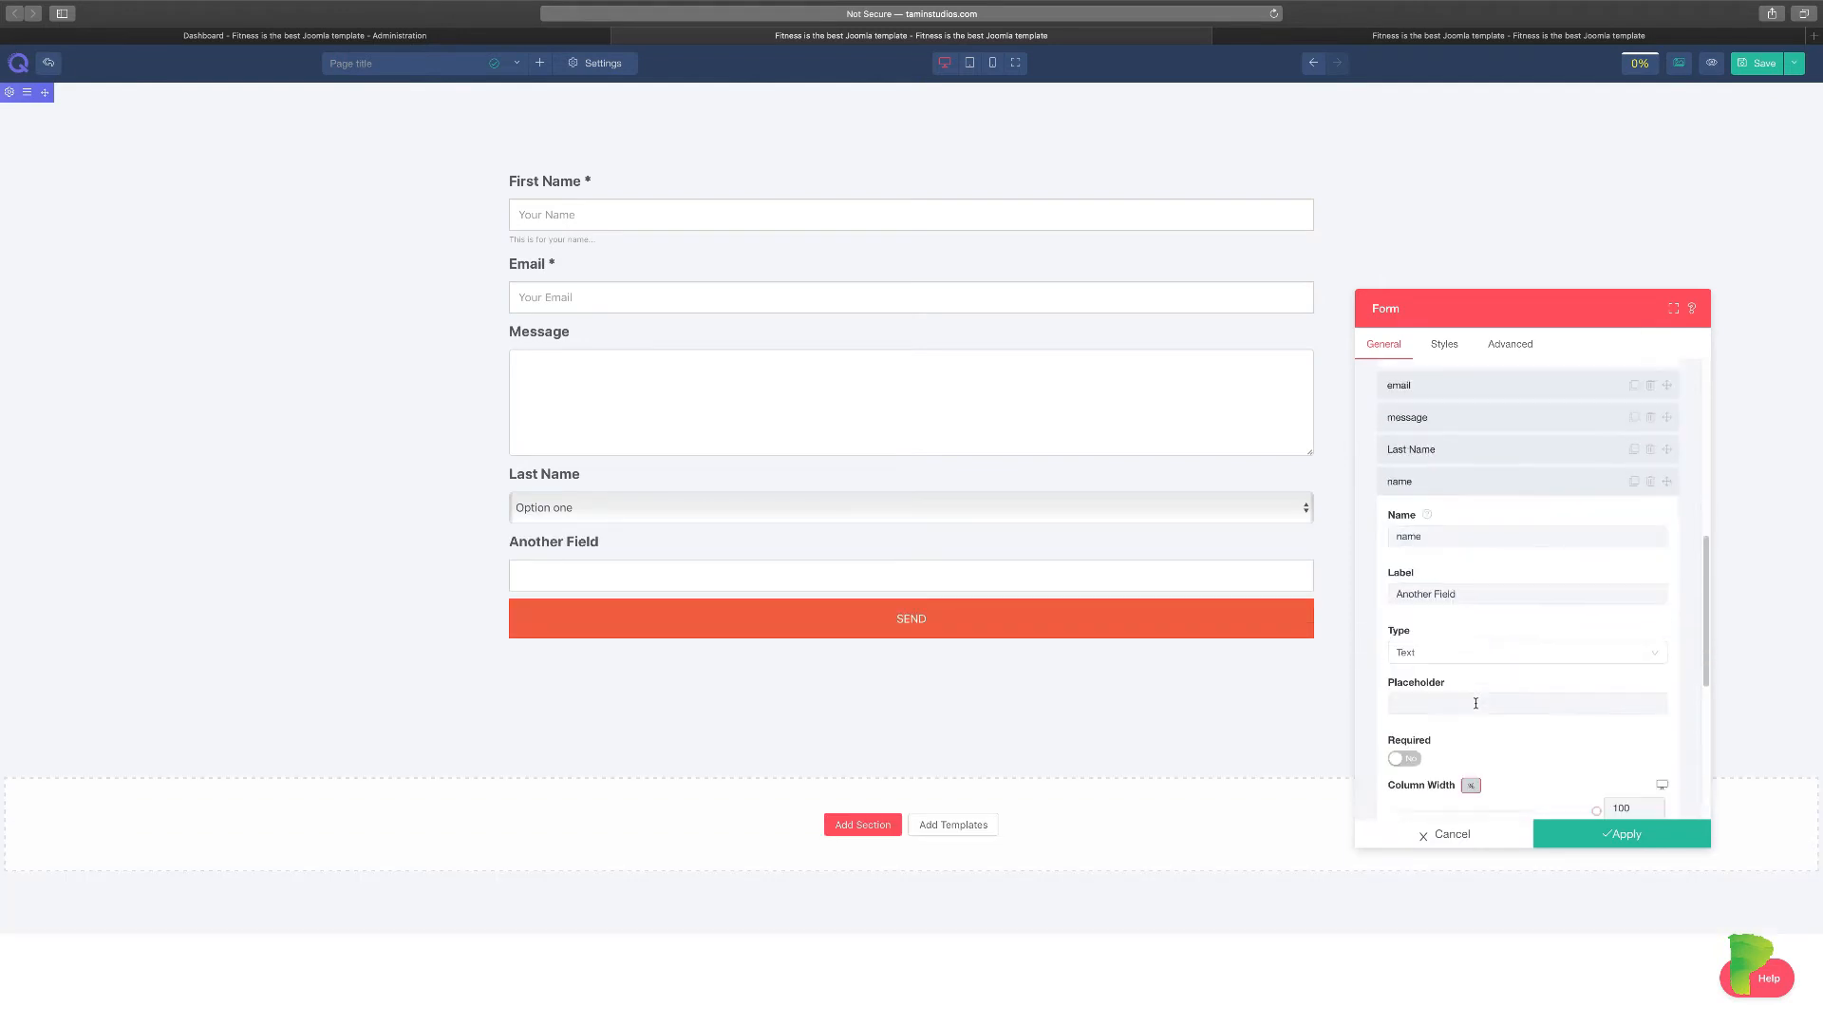
click(1461, 654)
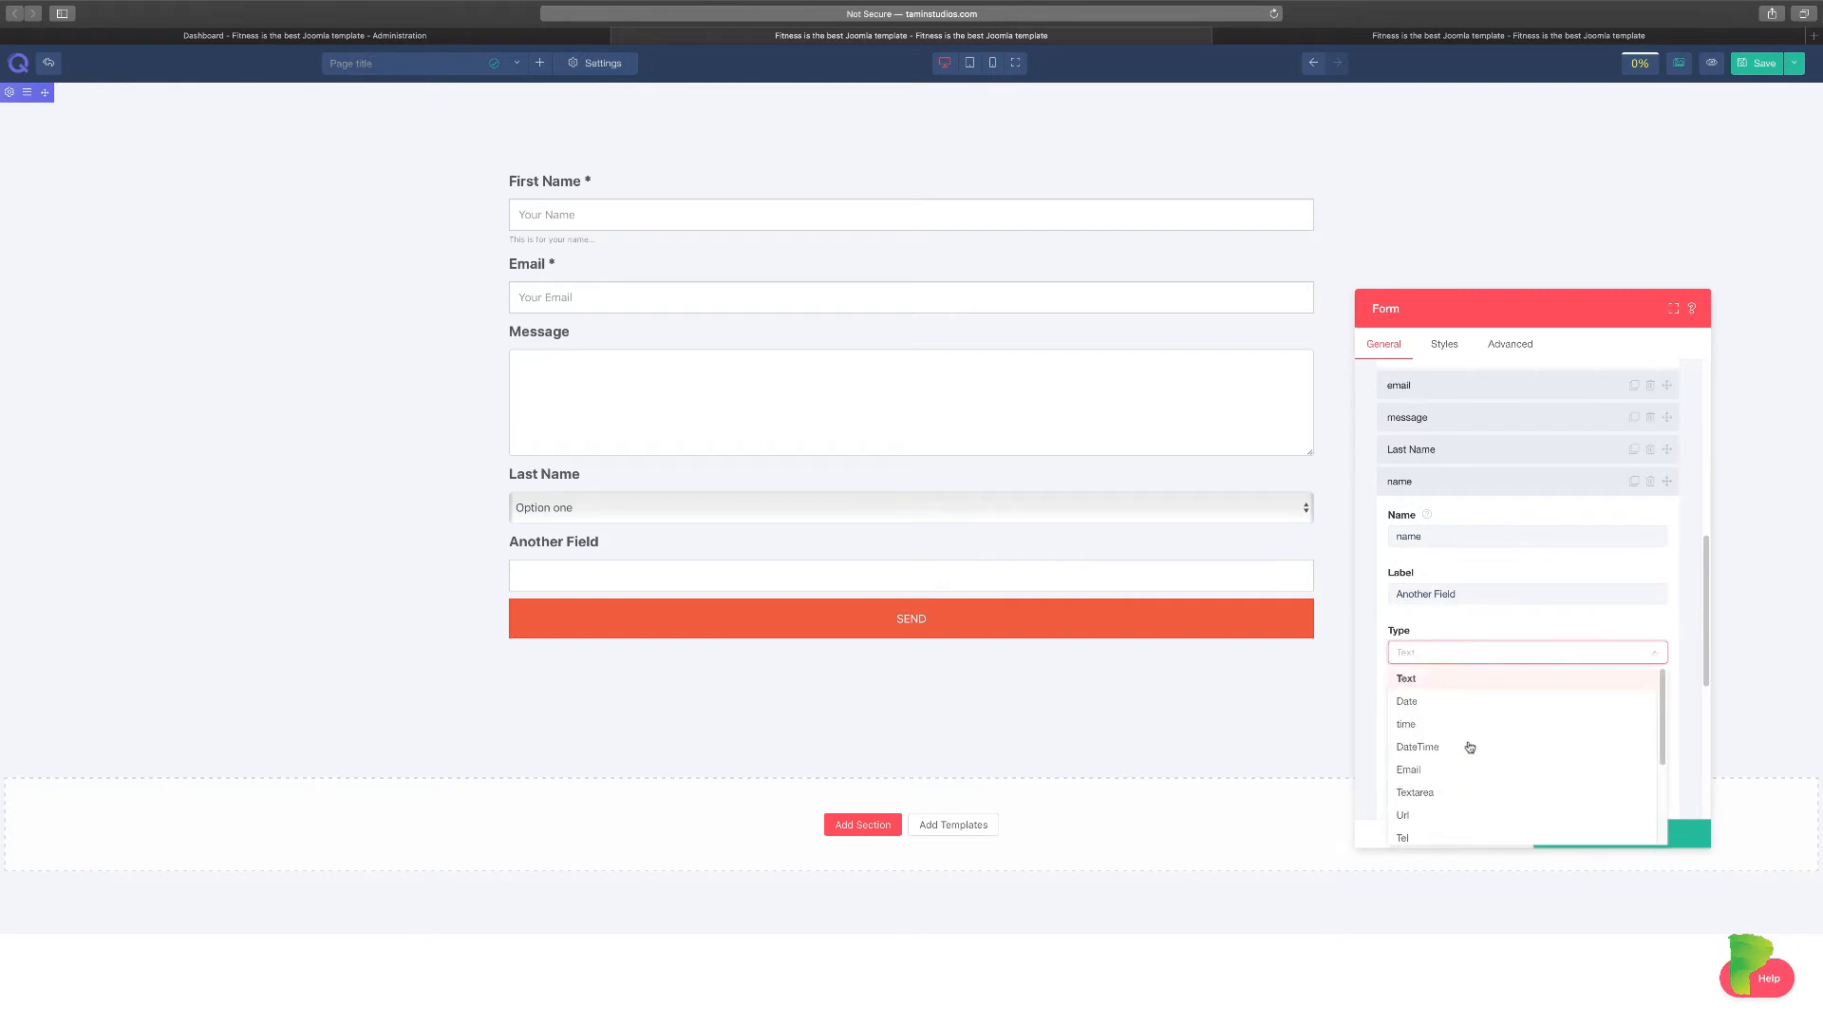
click(1428, 702)
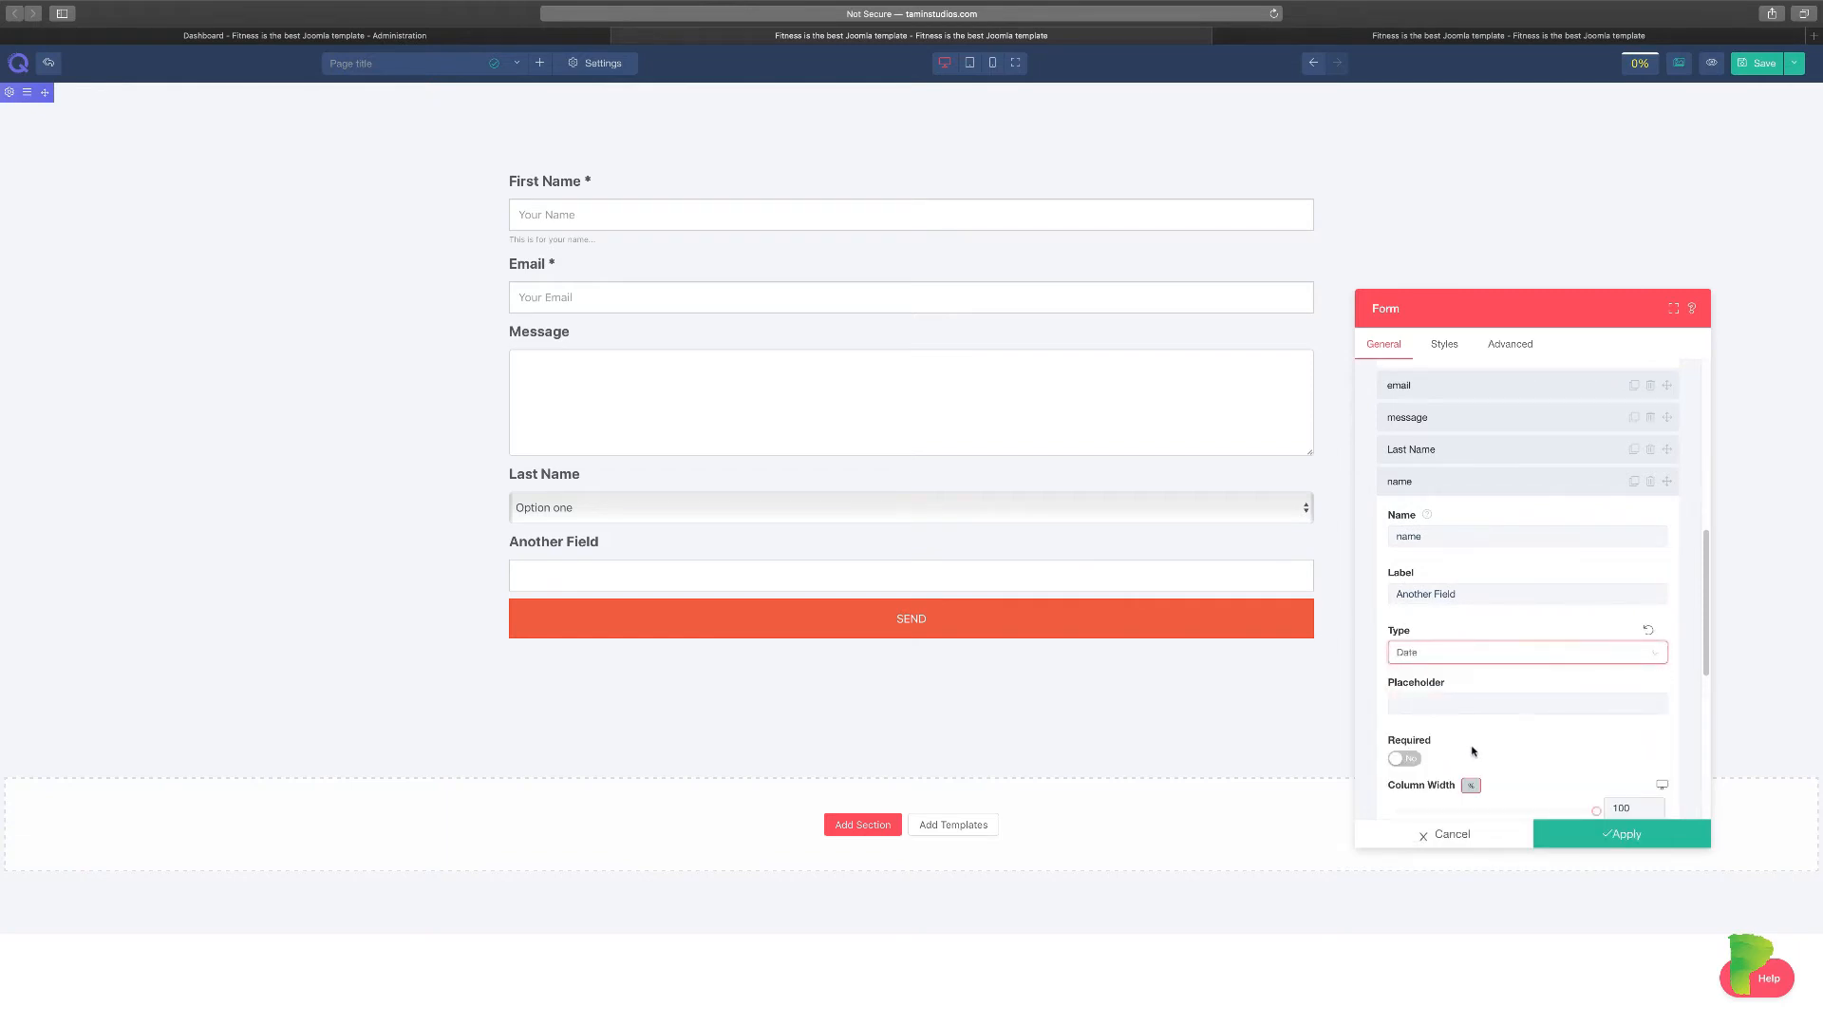
Step: Make the new date field required and set its placeholder to "Enter date pleace"
scroll(1473, 751, down, 1)
click(1420, 735)
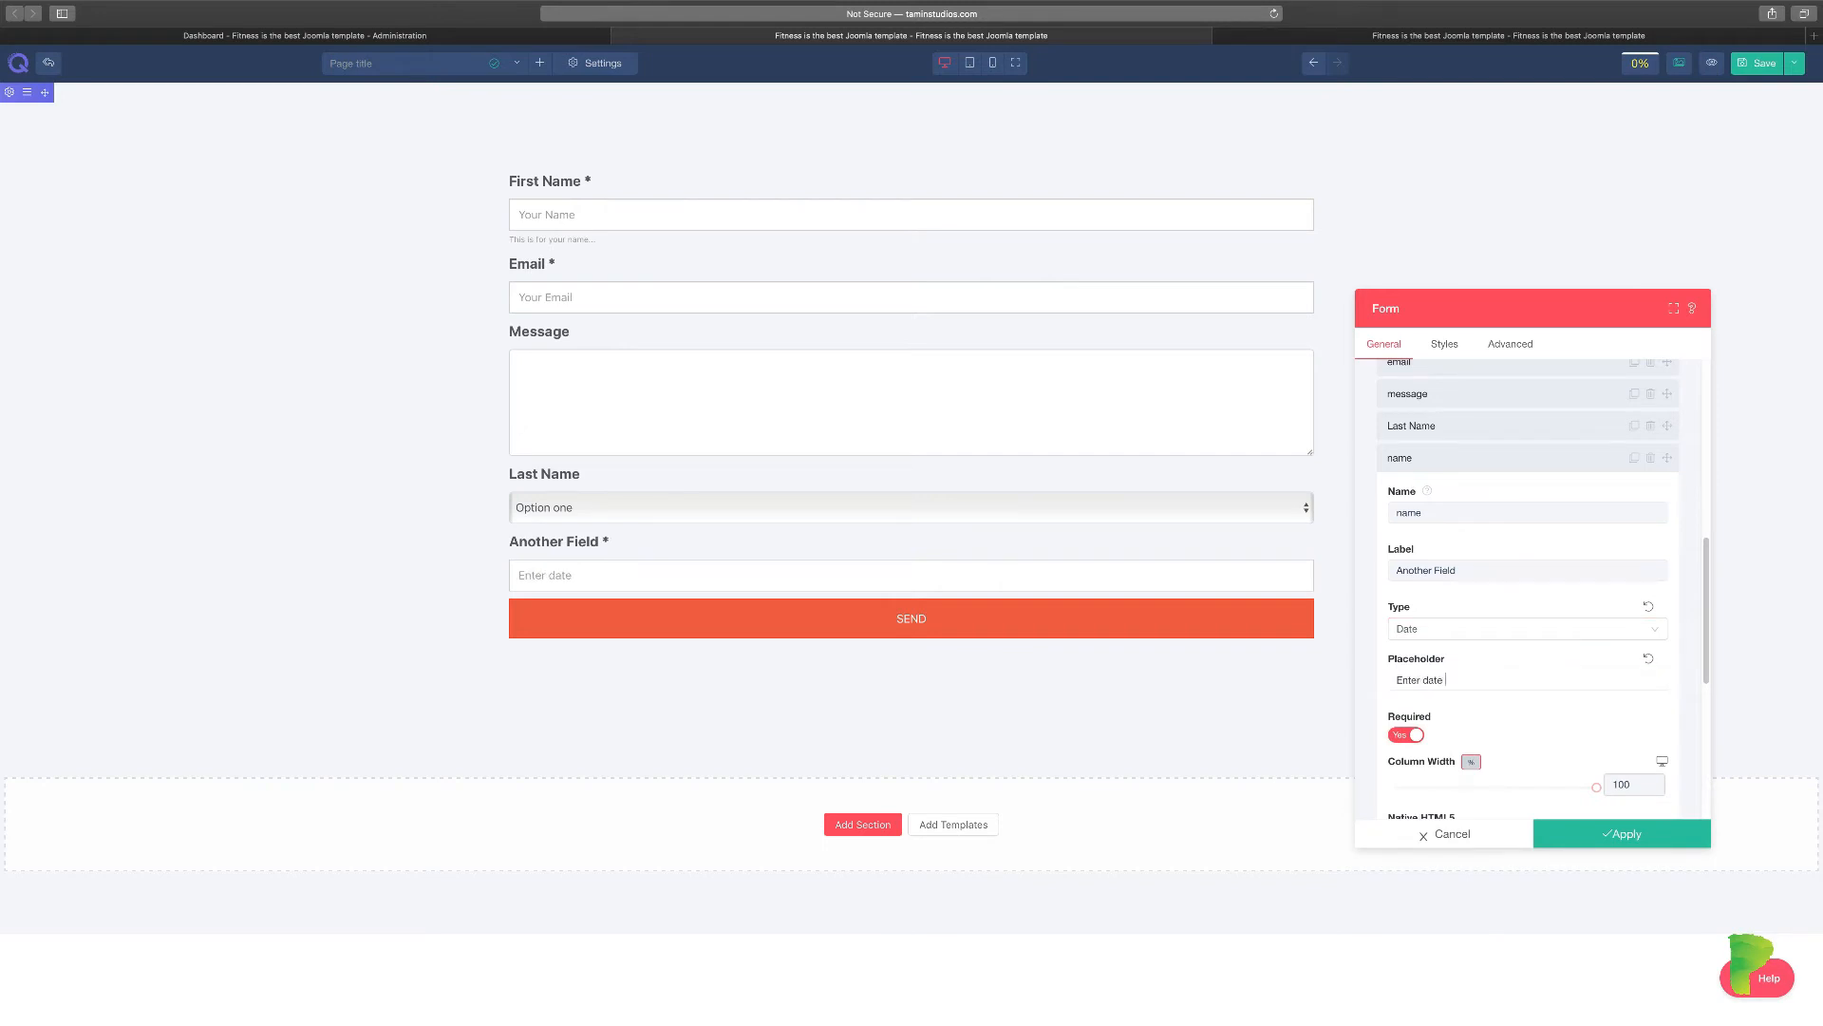
scroll(1494, 681, down, 1)
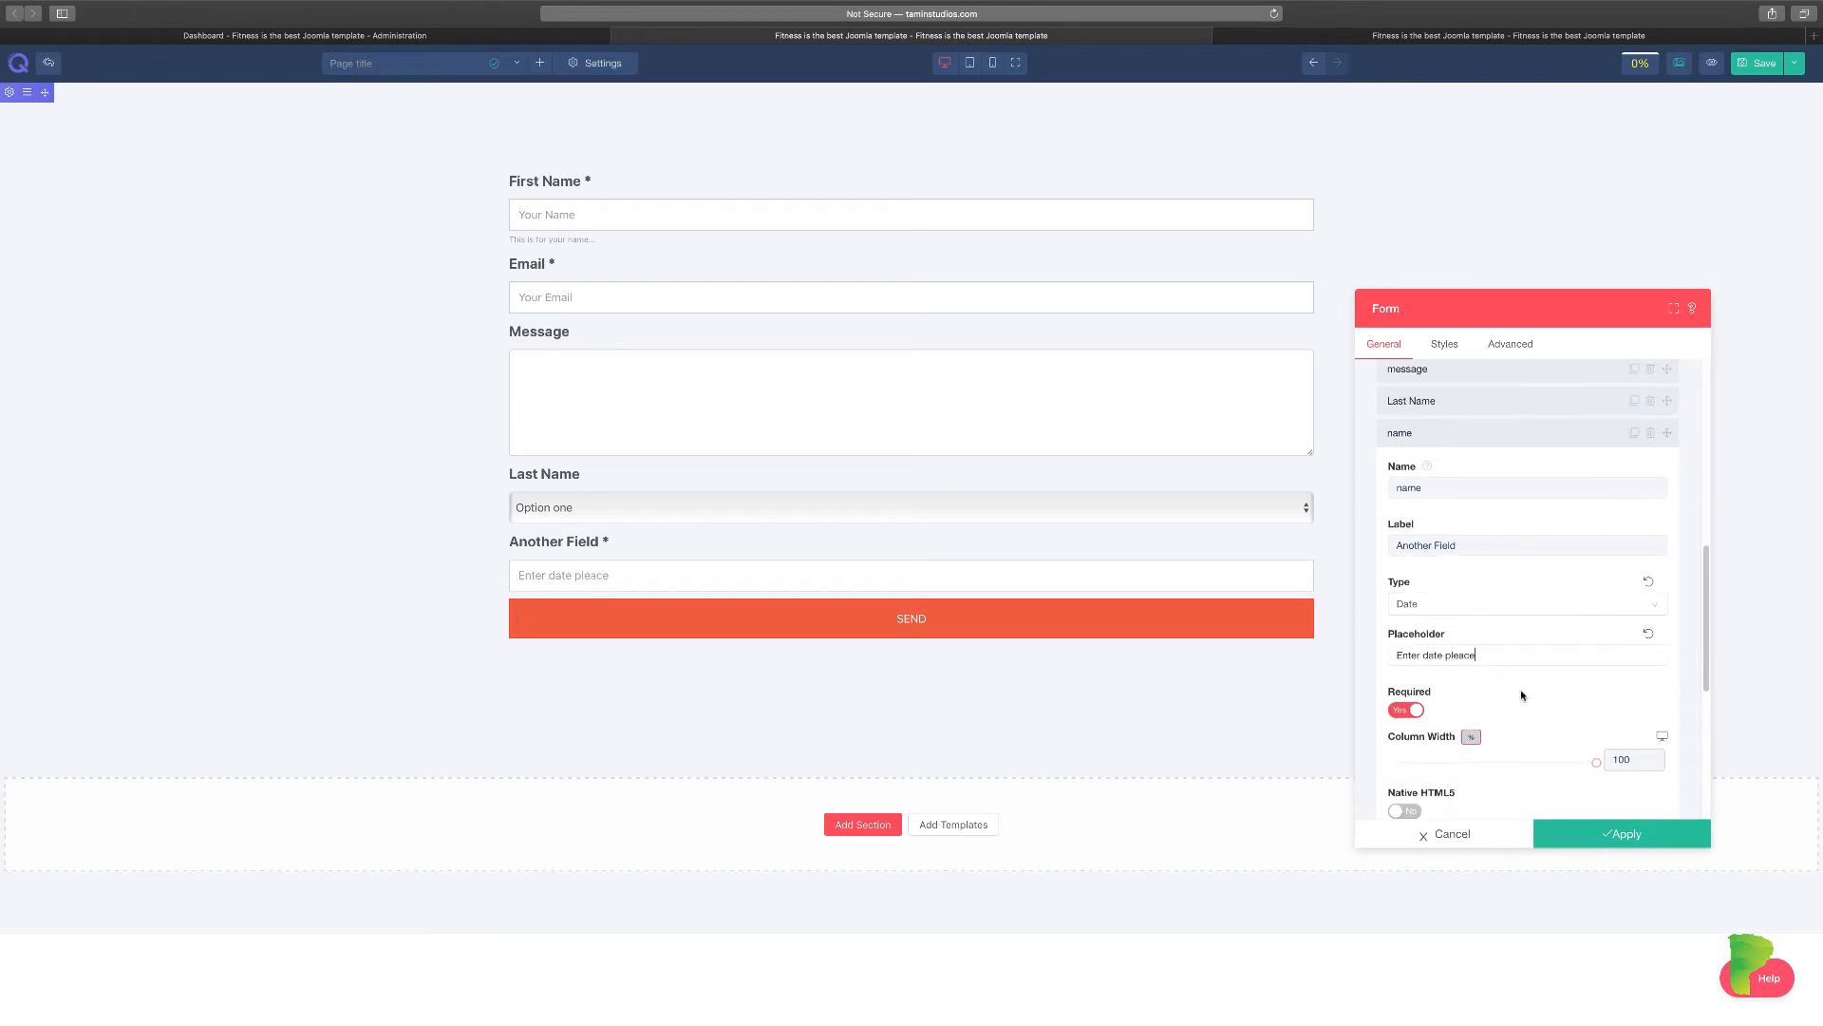
Step: Correct the date field's placeholder to "Enter date please" and try the date input in the form
scroll(1522, 693, down, 1)
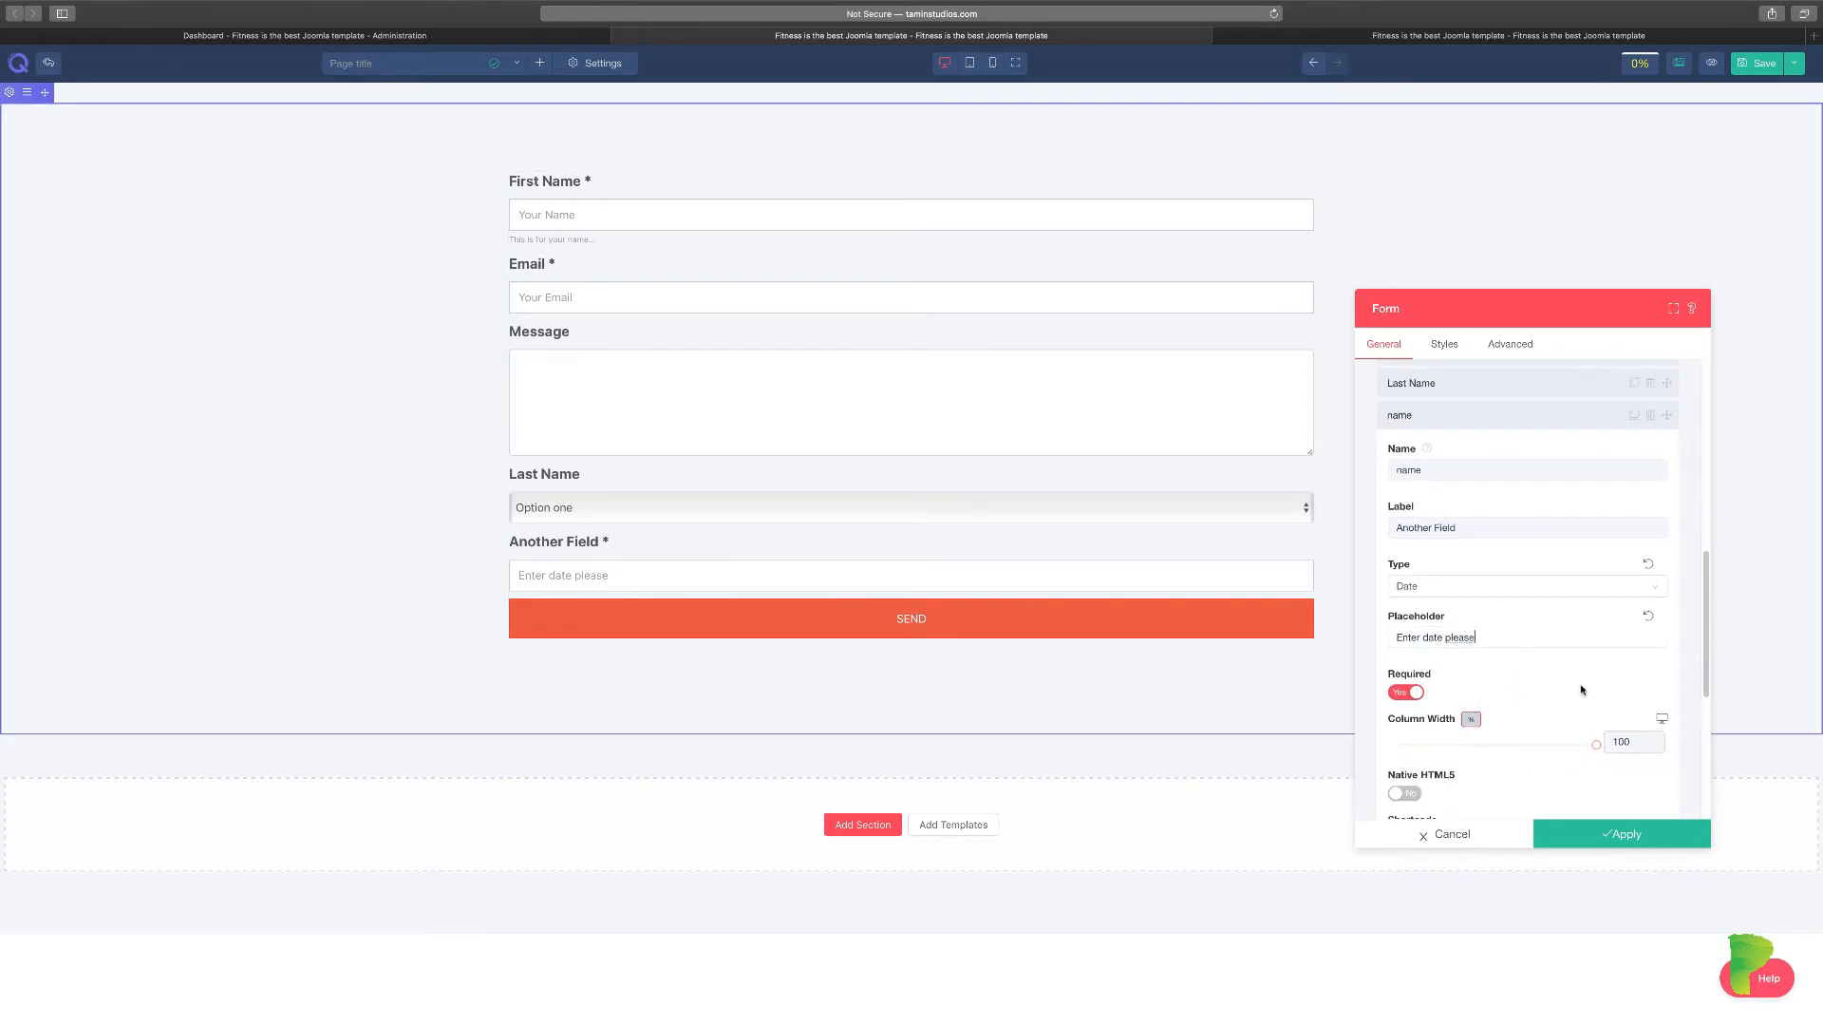
click(835, 575)
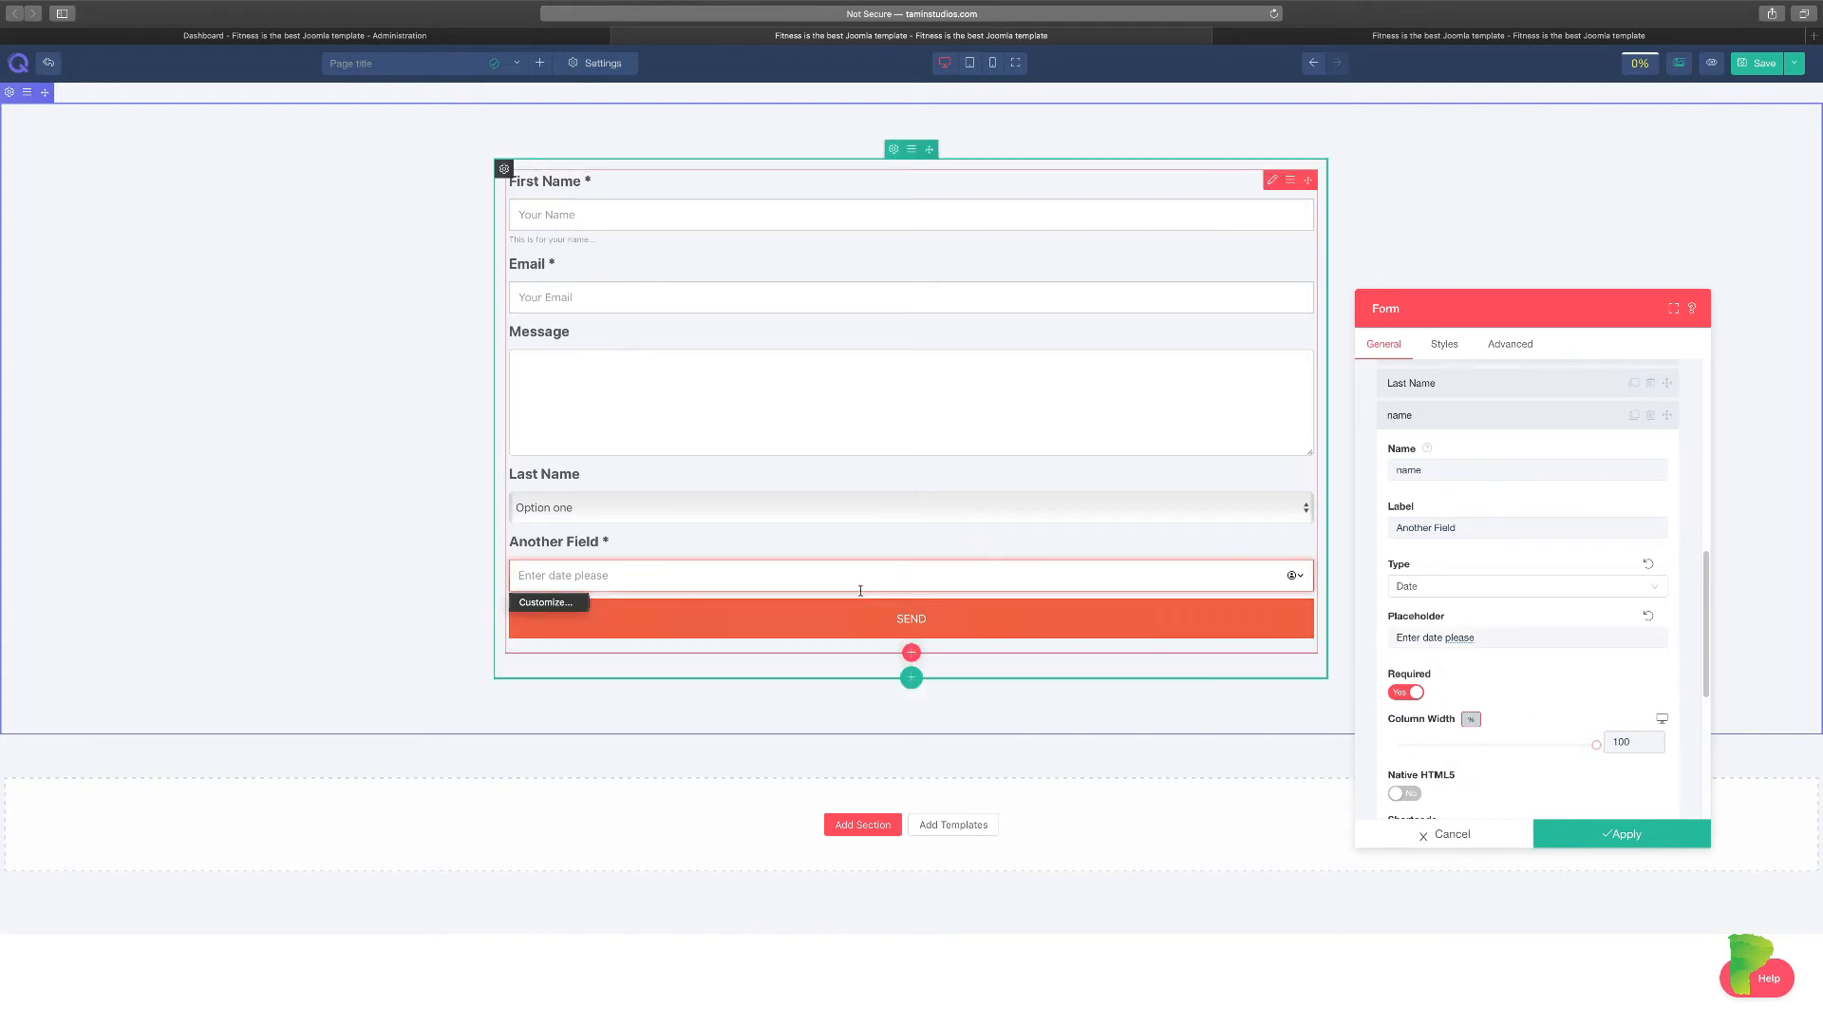
click(1081, 556)
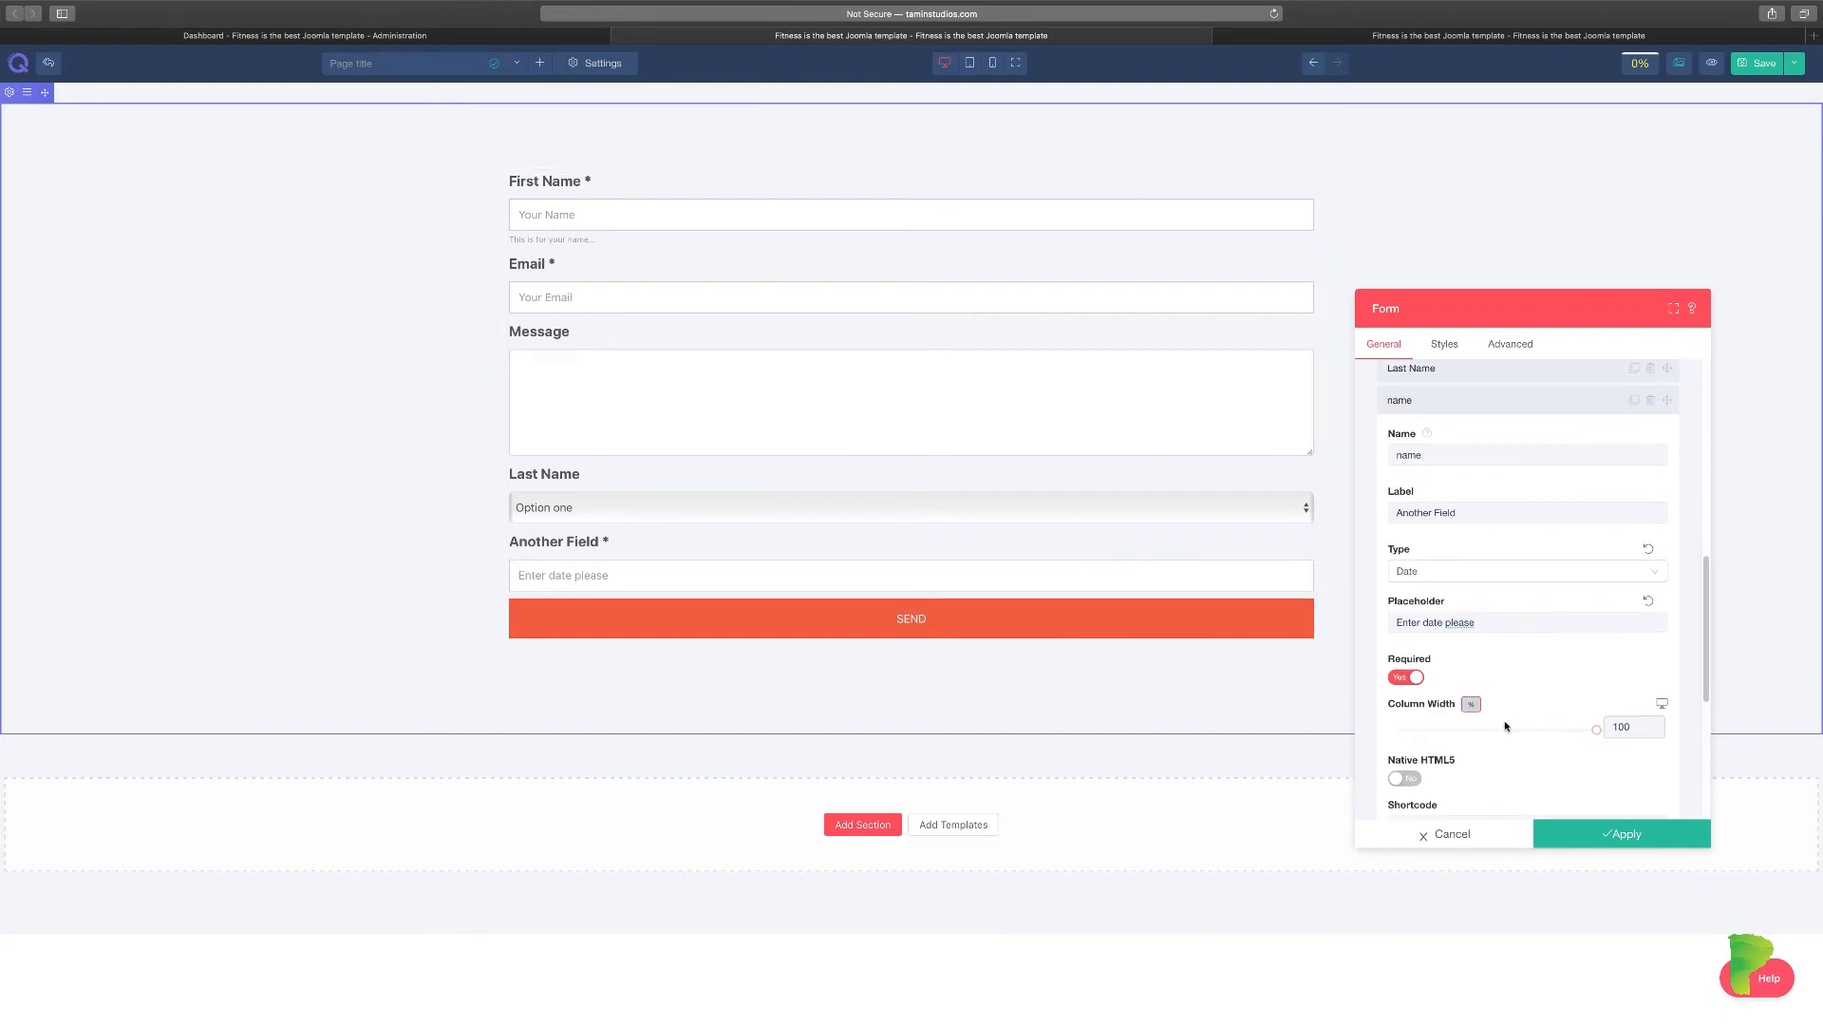
Step: Add another form field after the date field
scroll(1472, 741, down, 2)
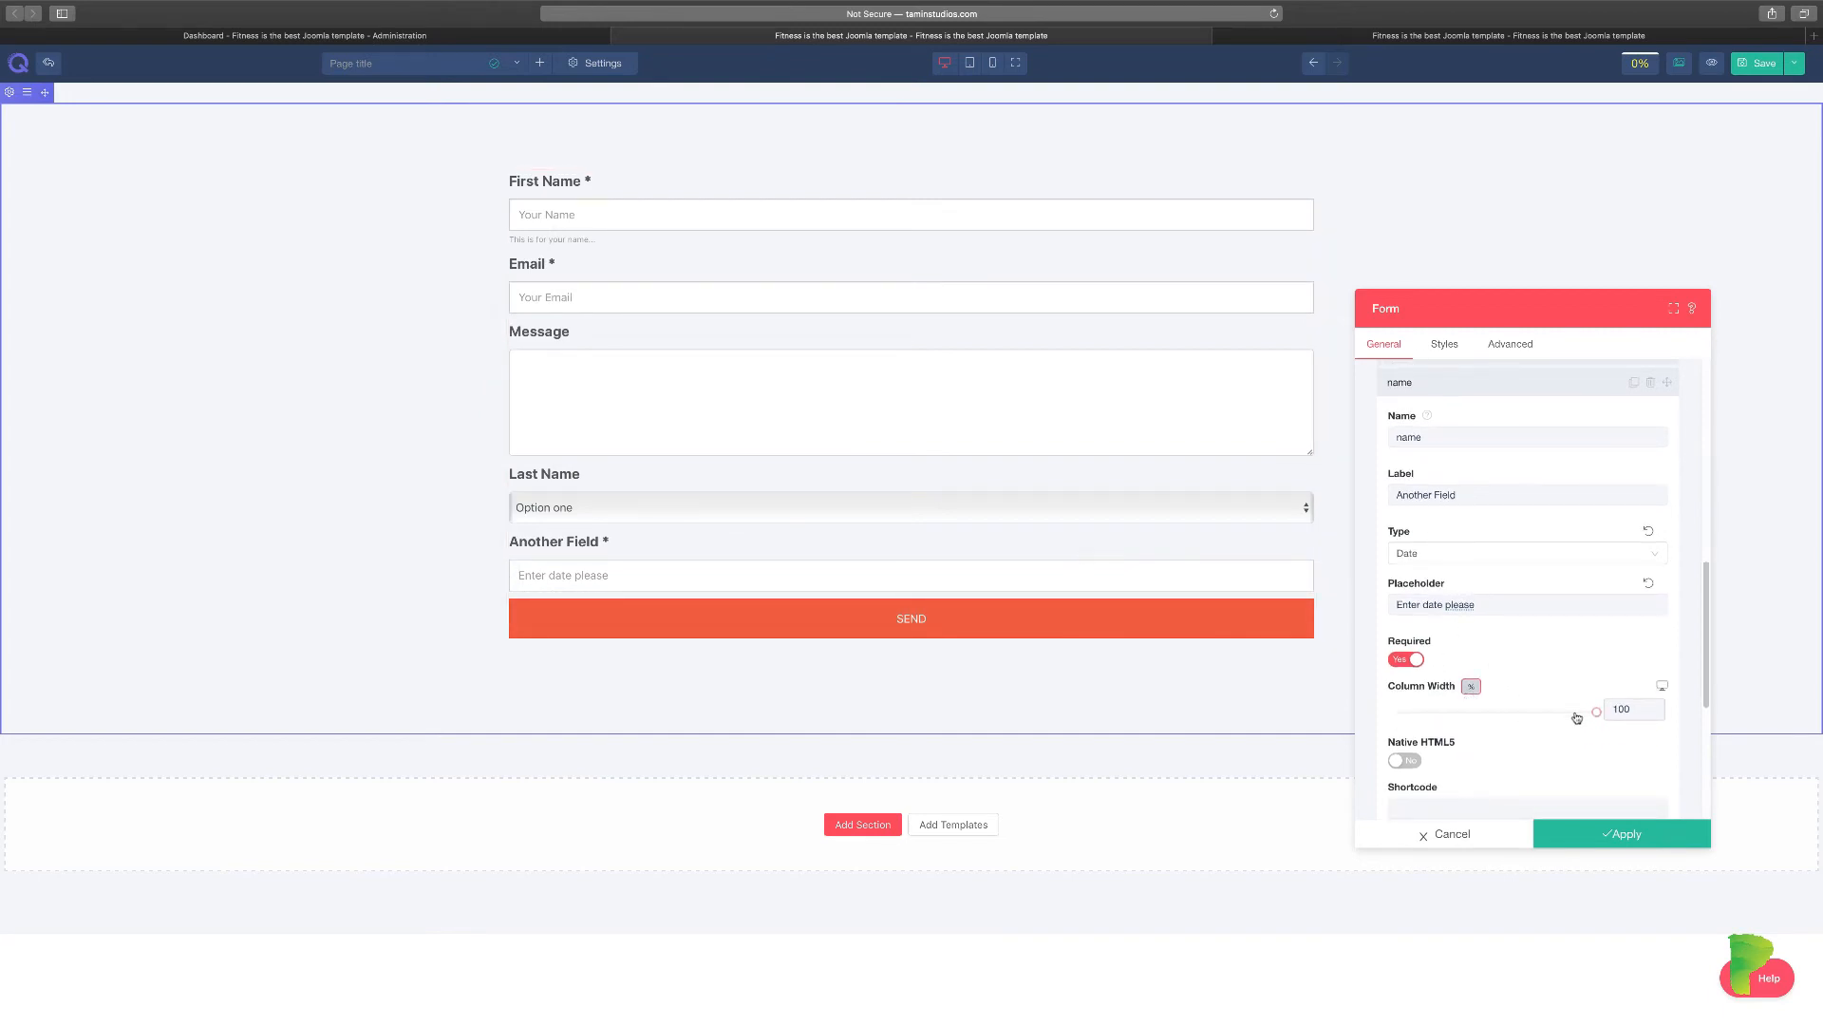
scroll(1572, 722, down, 6)
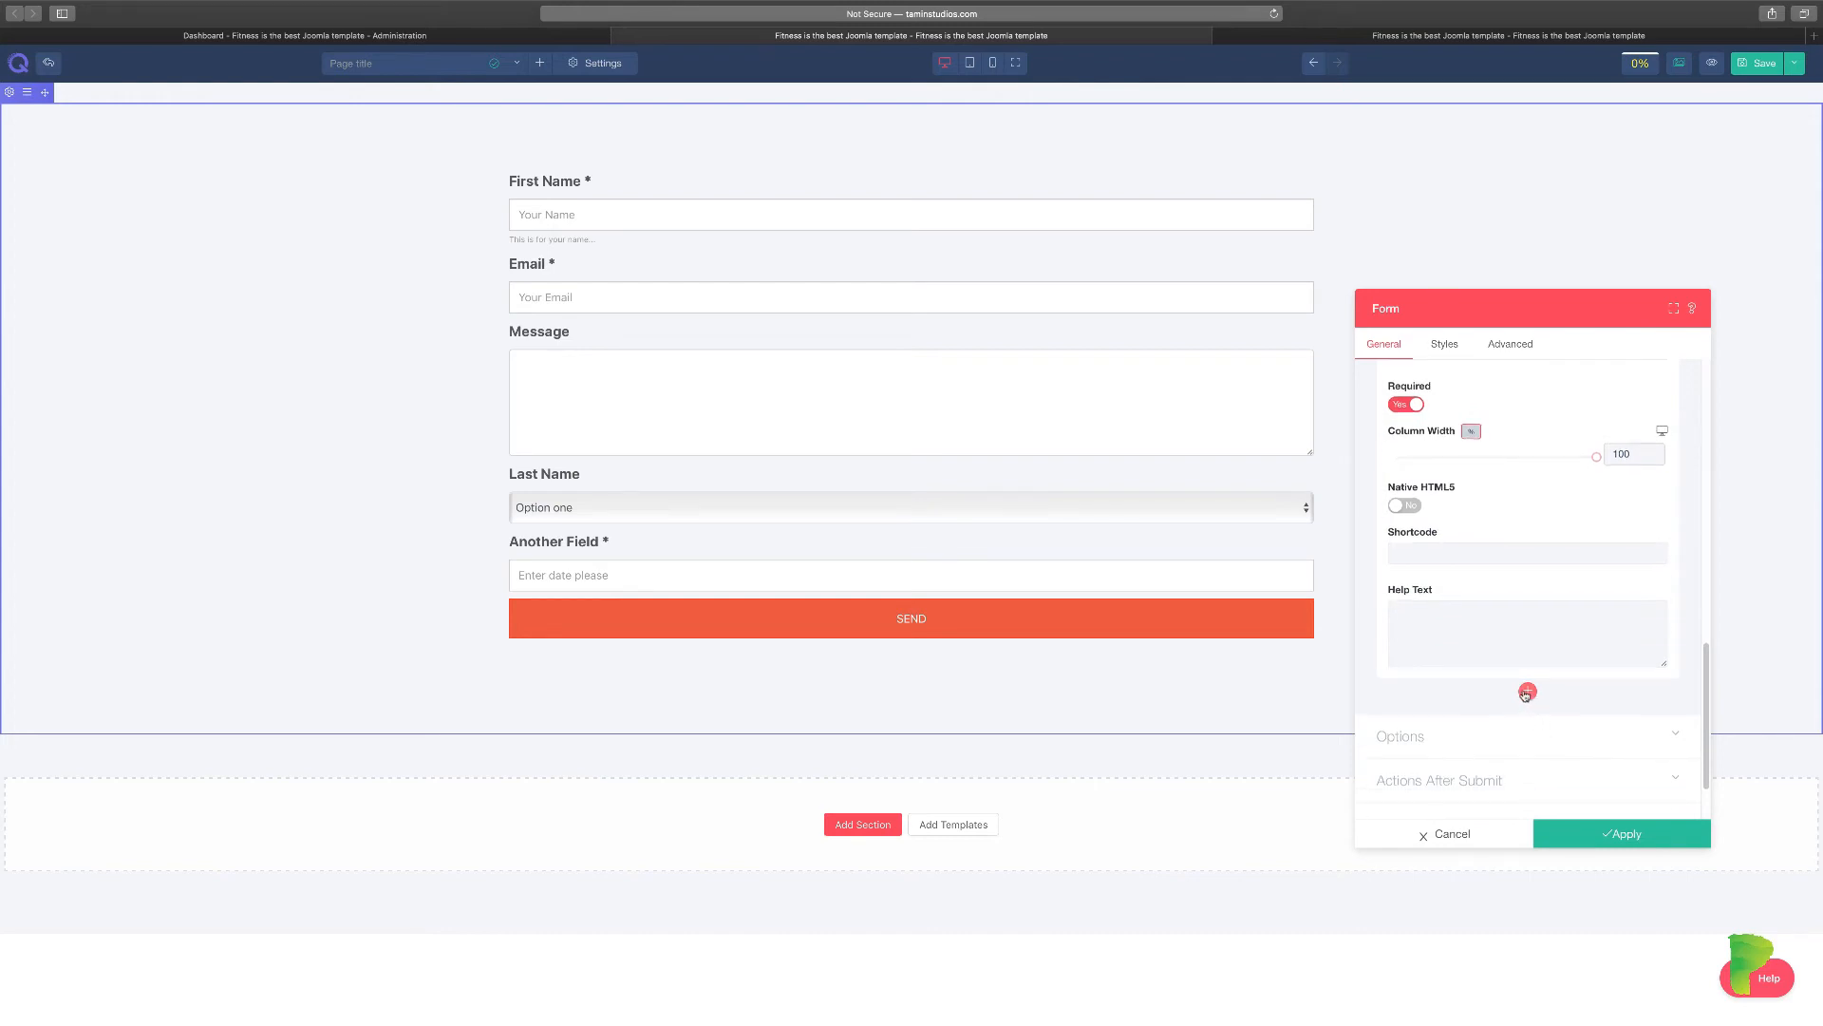
click(1527, 692)
click(1488, 706)
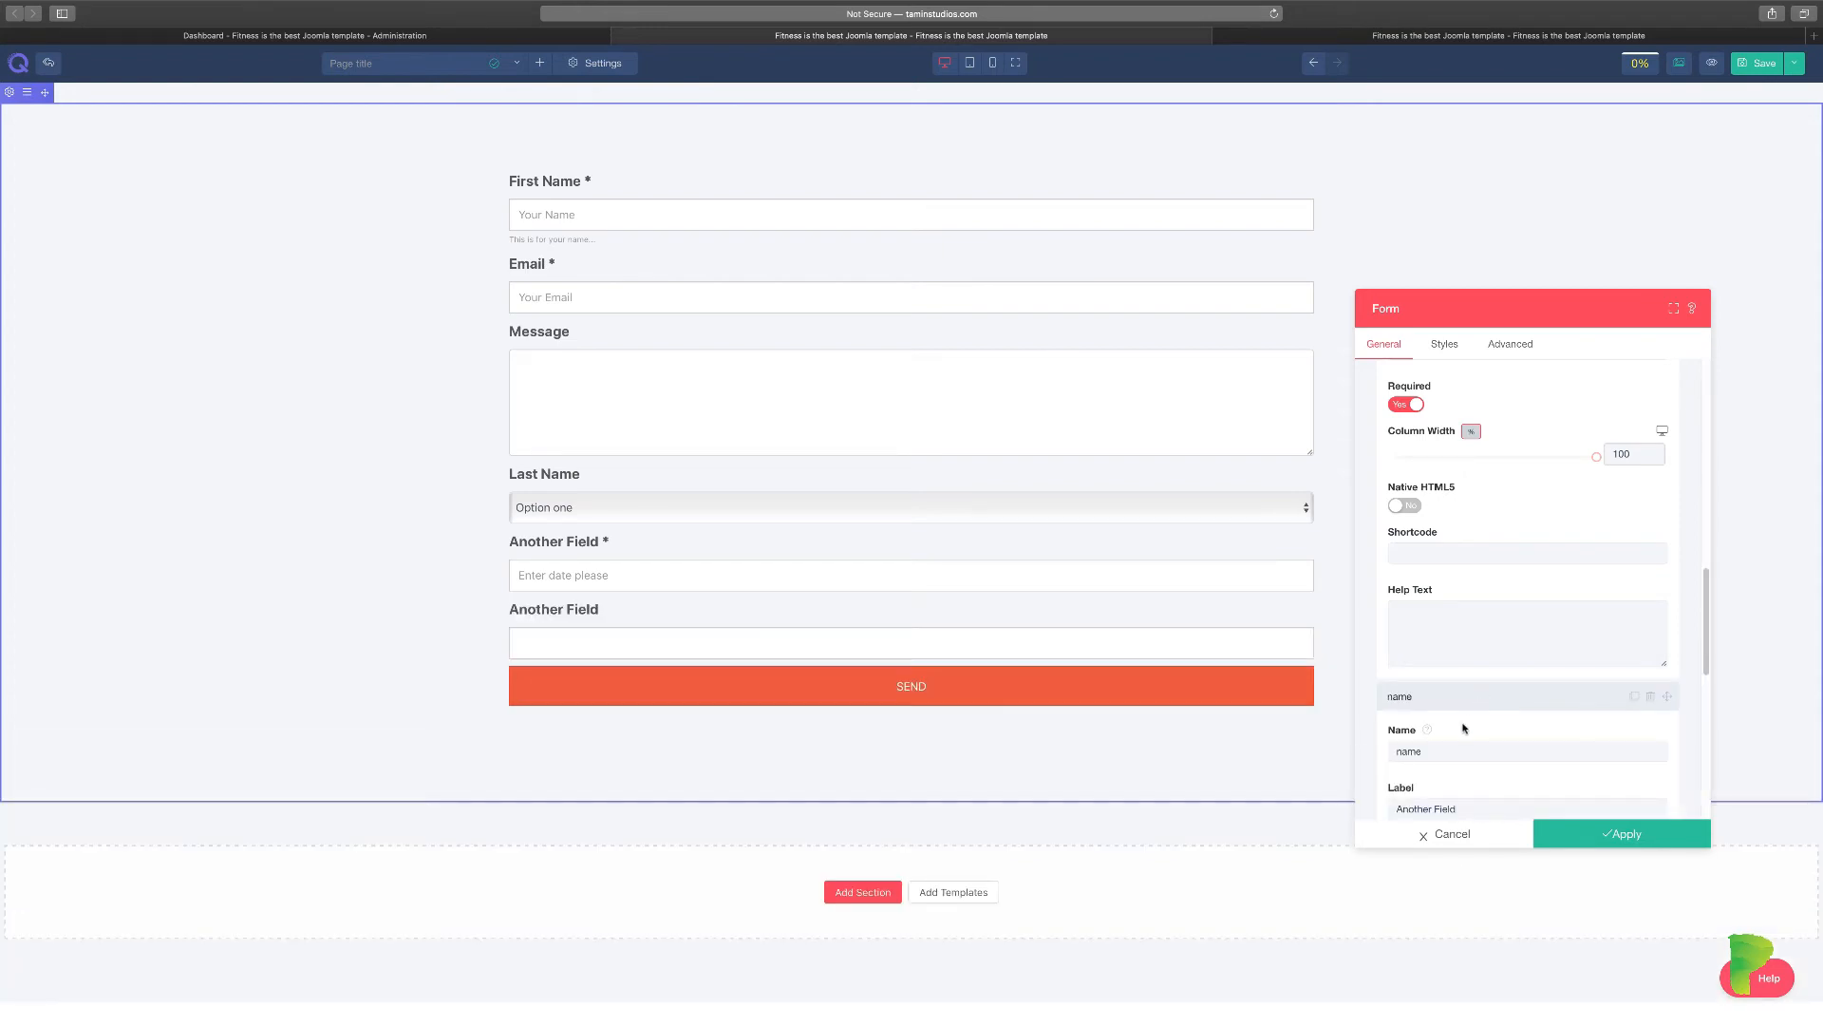
Step: Try the time and Textarea types on the newly added field
scroll(1463, 727, down, 2)
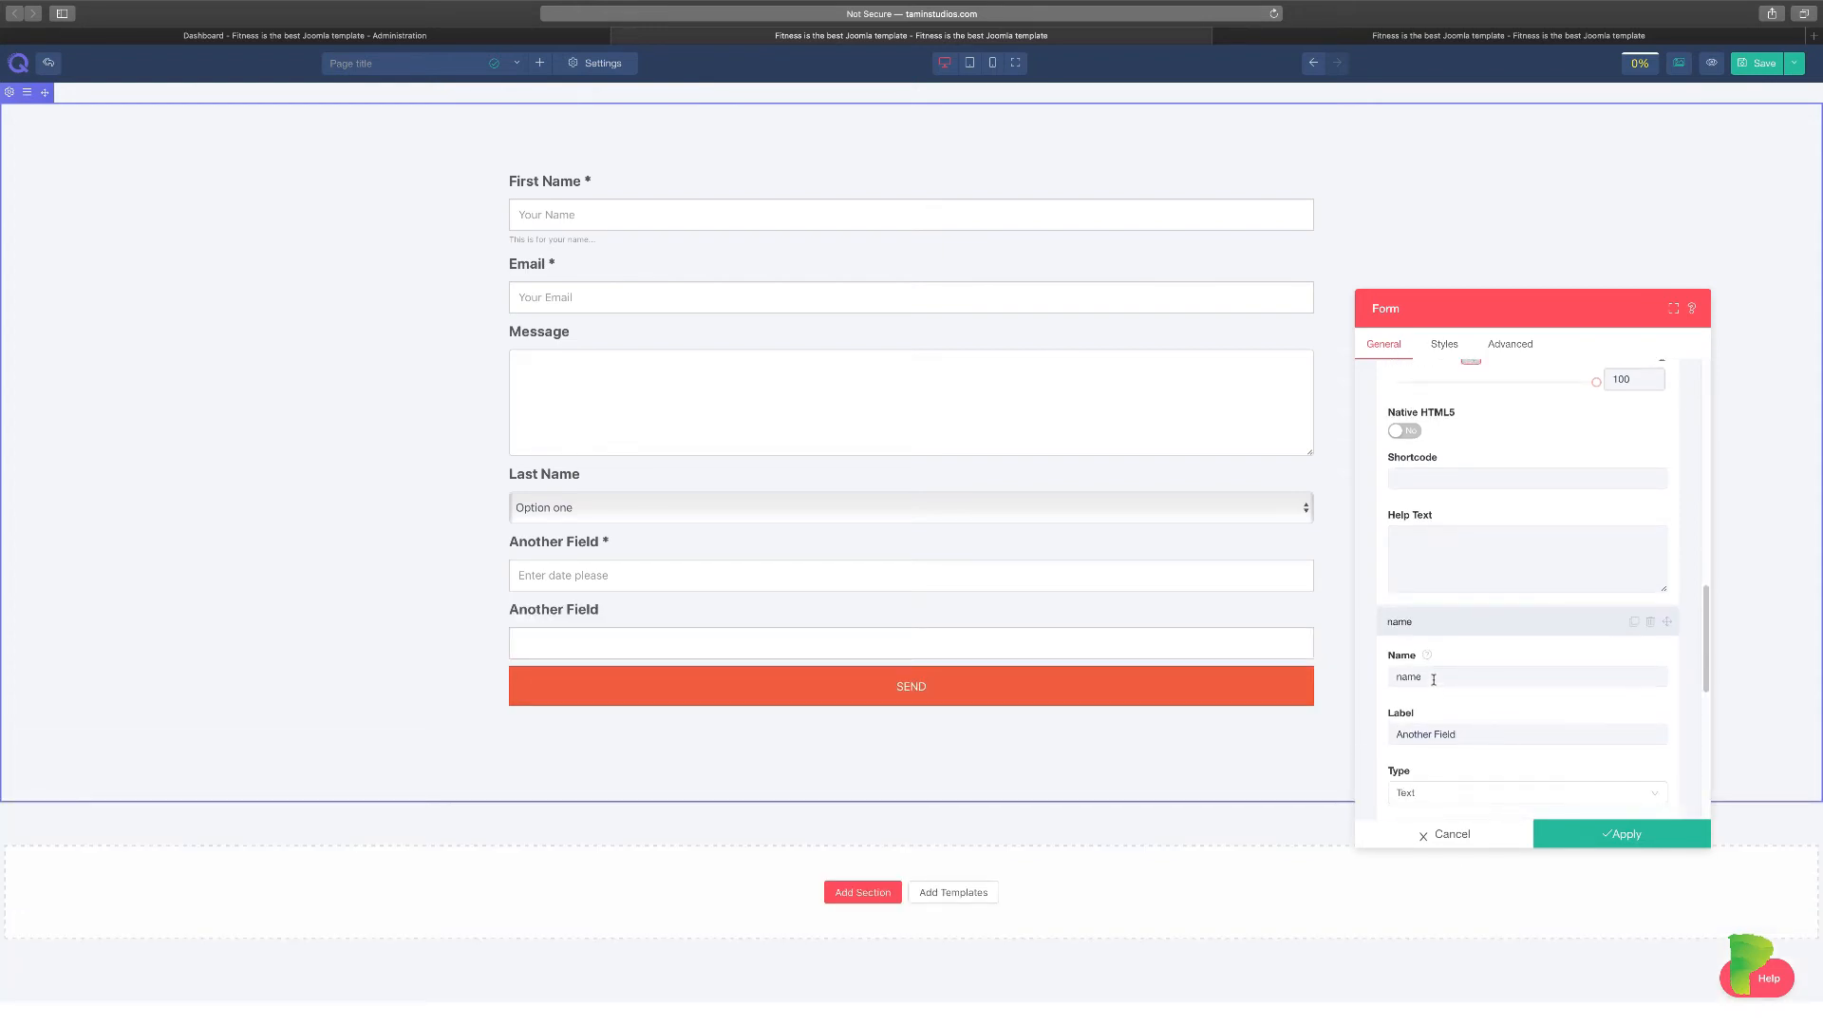
drag(1434, 679, 1390, 678)
scroll(1467, 735, down, 1)
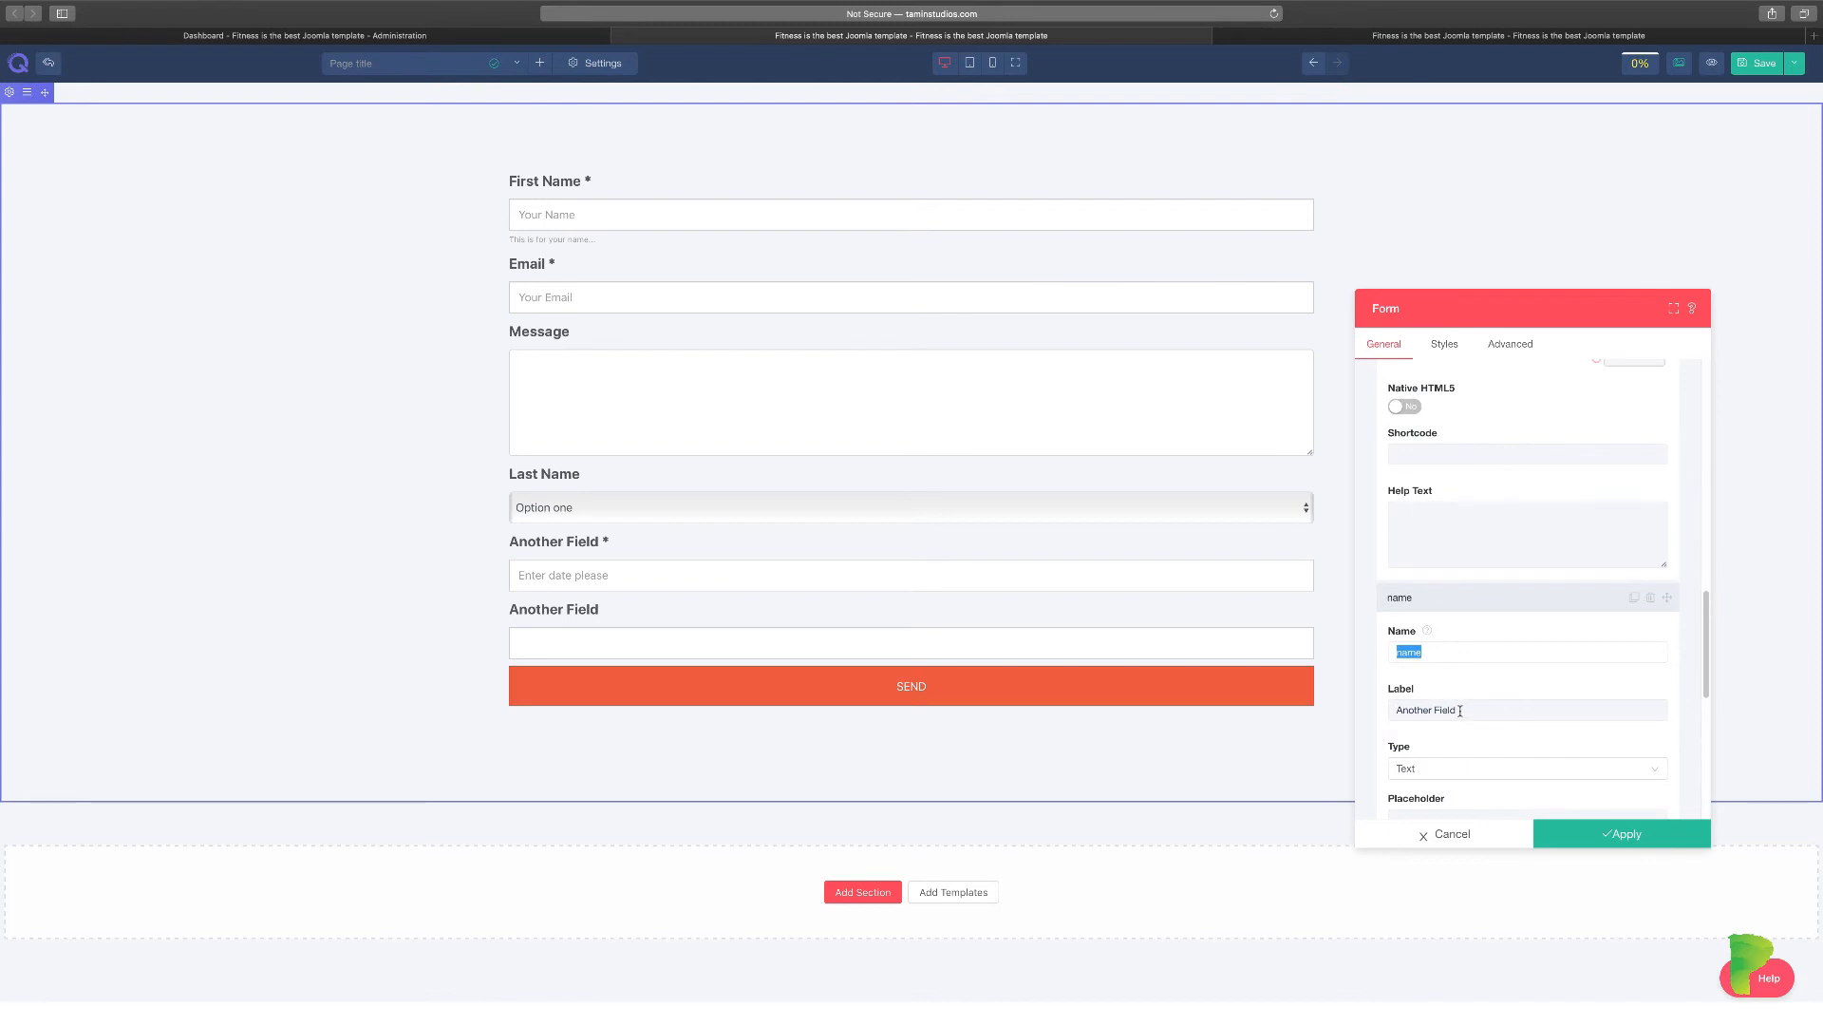
scroll(1512, 733, down, 2)
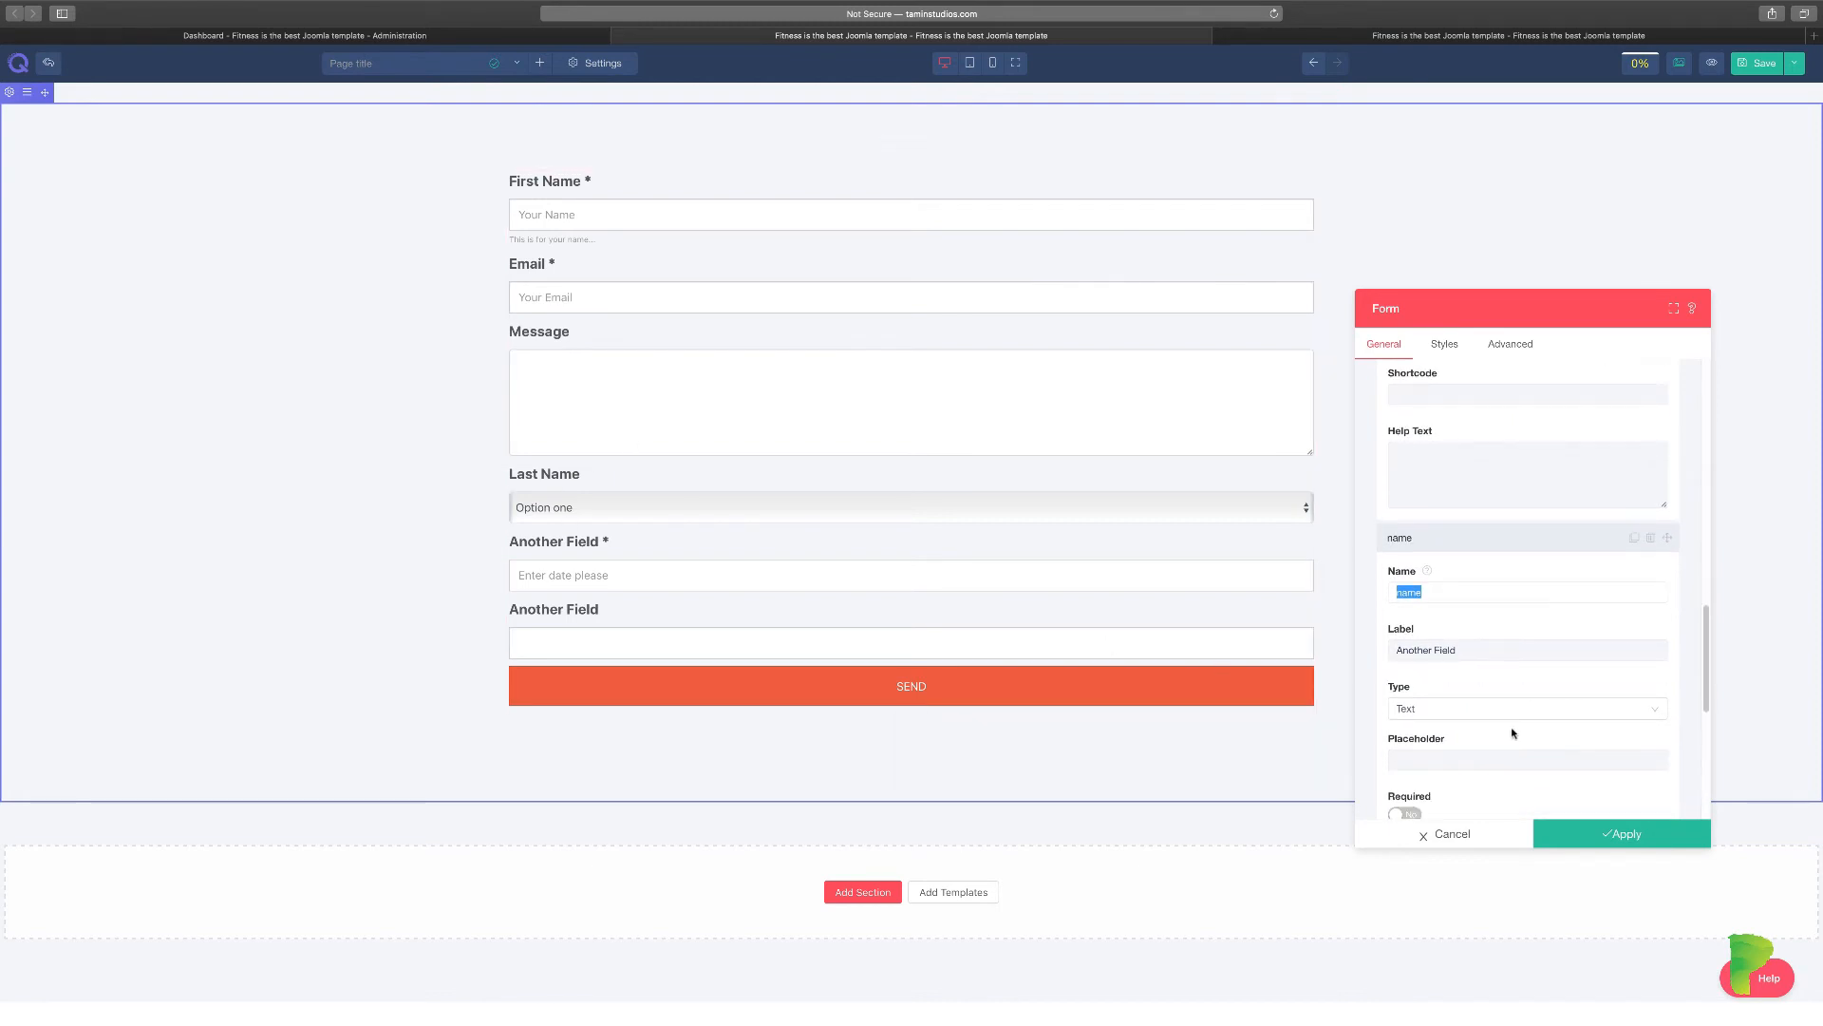
click(1468, 710)
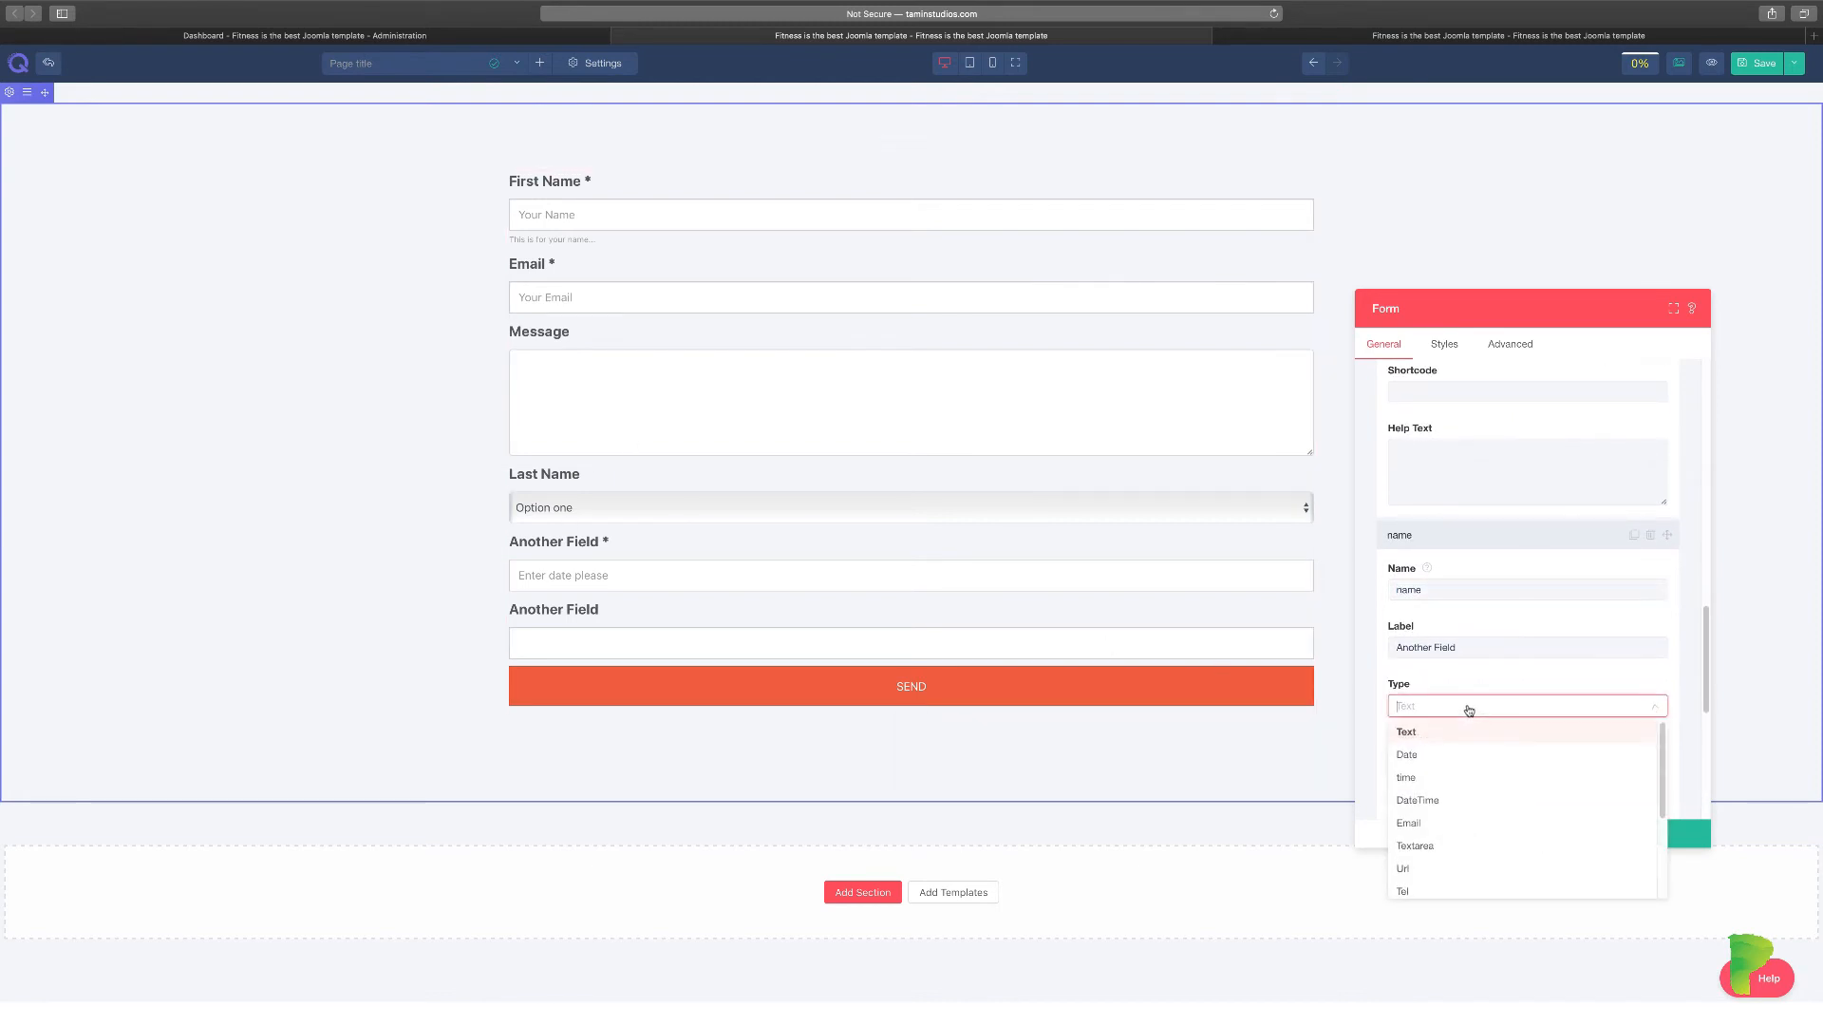
click(1473, 778)
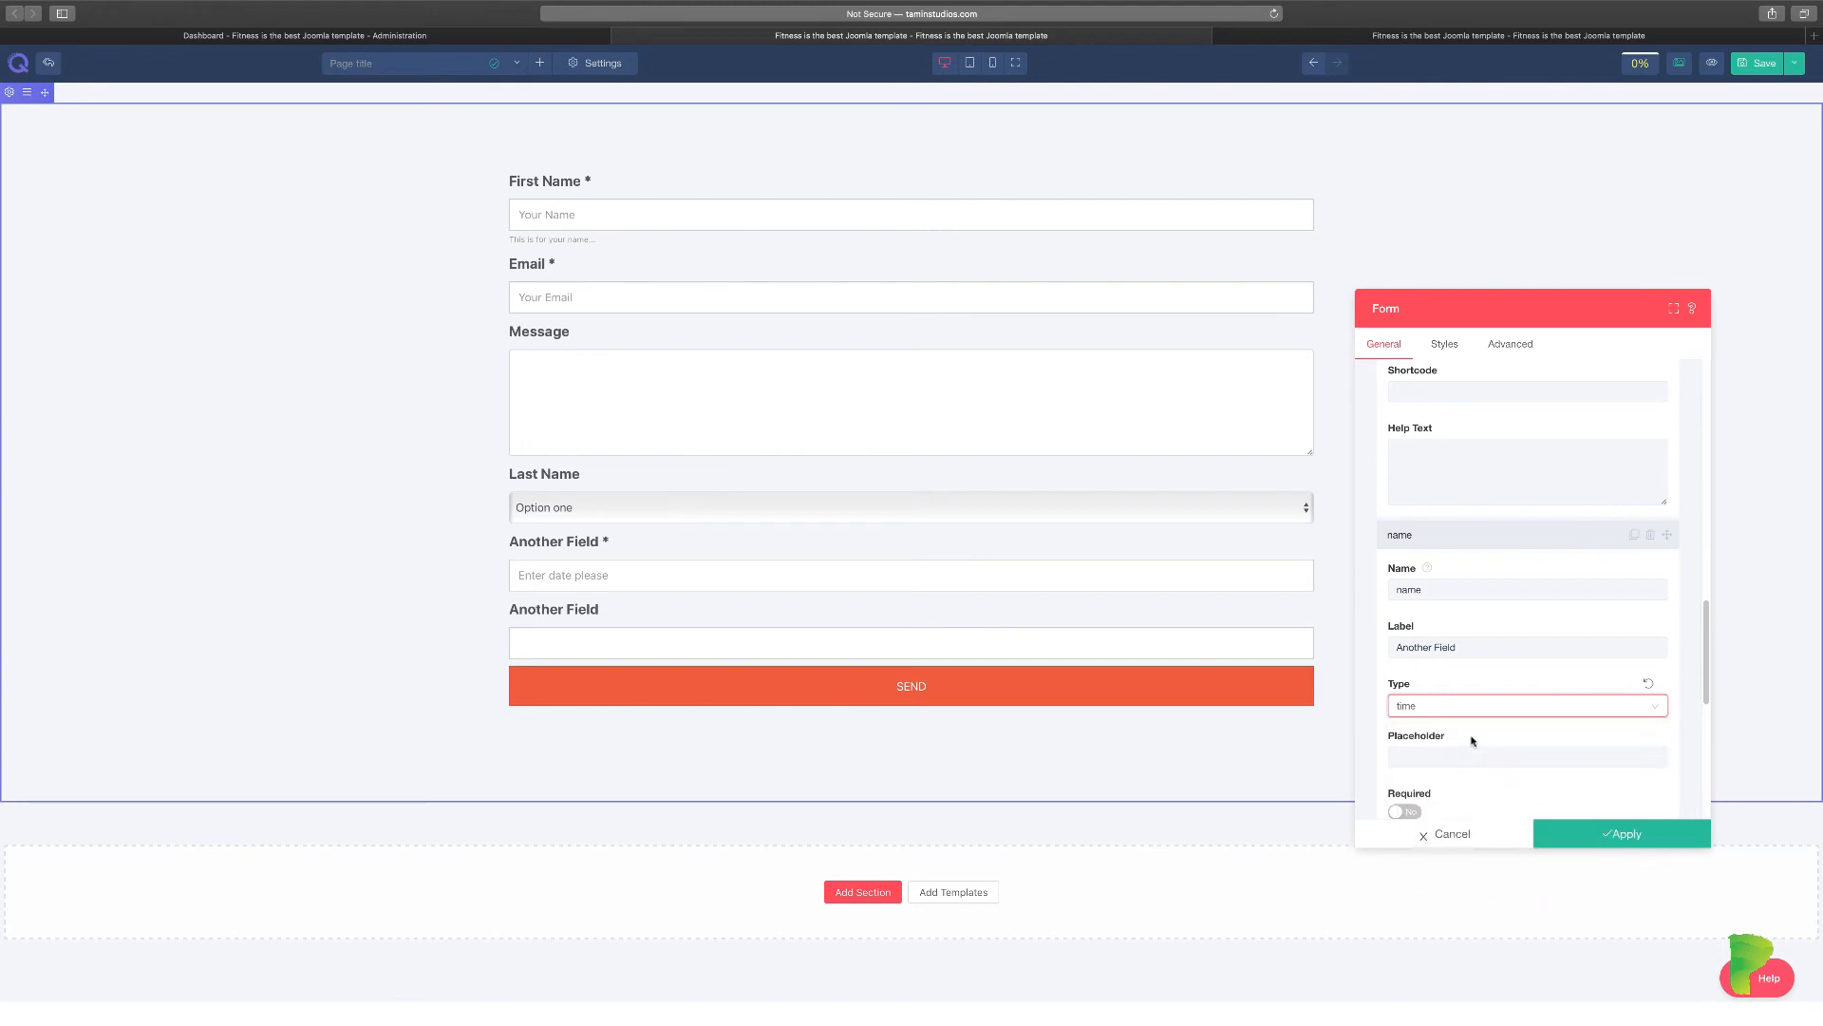
click(1467, 707)
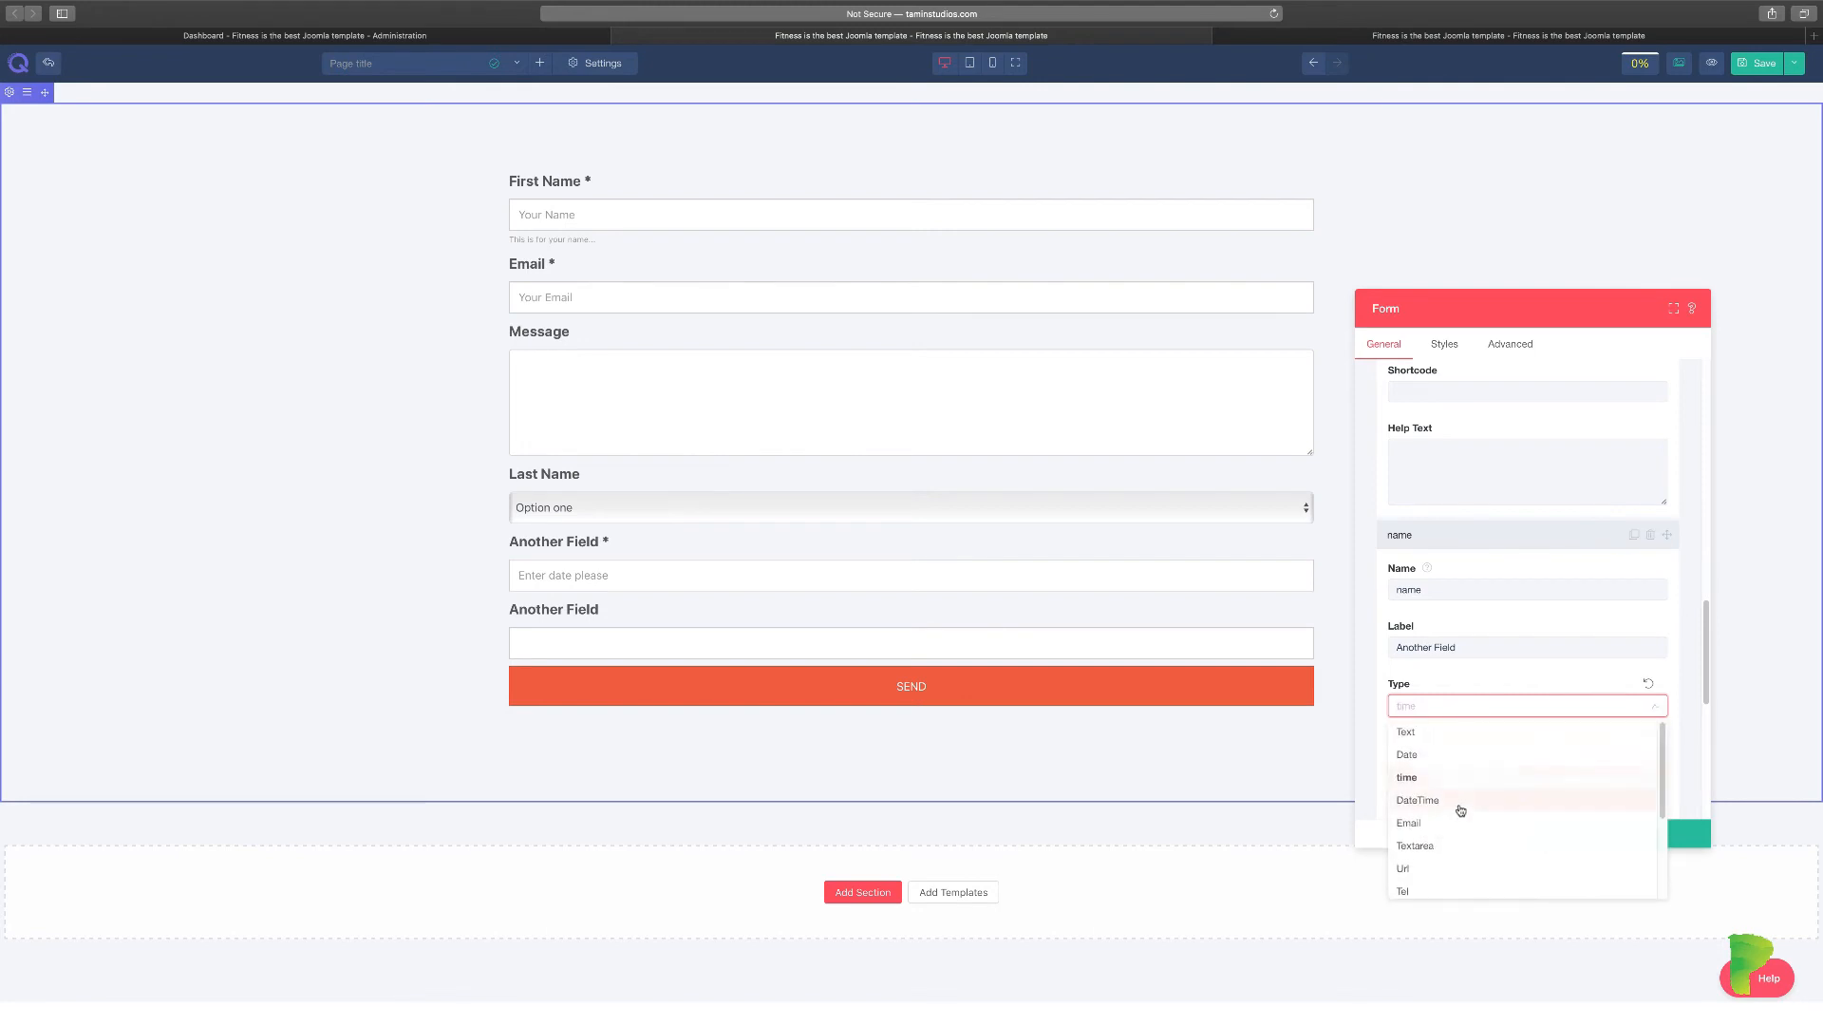
click(1461, 836)
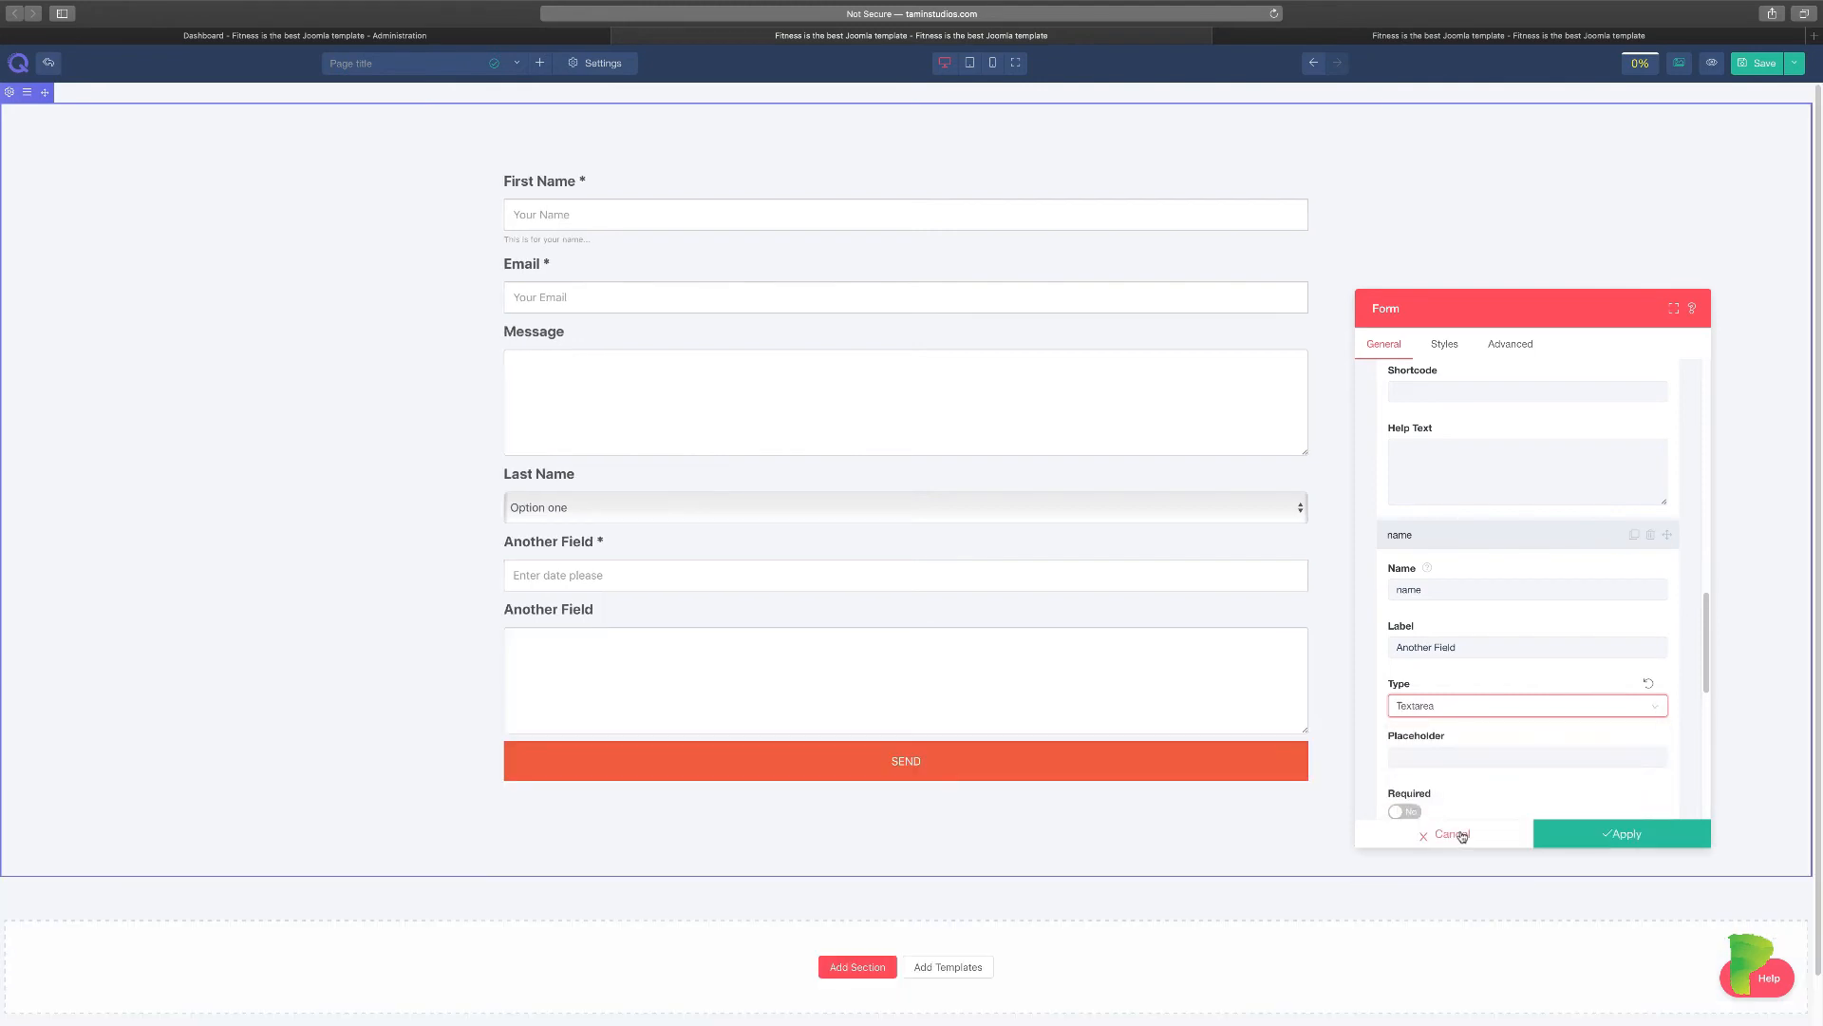
Step: Set the new field's type to Html and look through the other available field types
click(1501, 708)
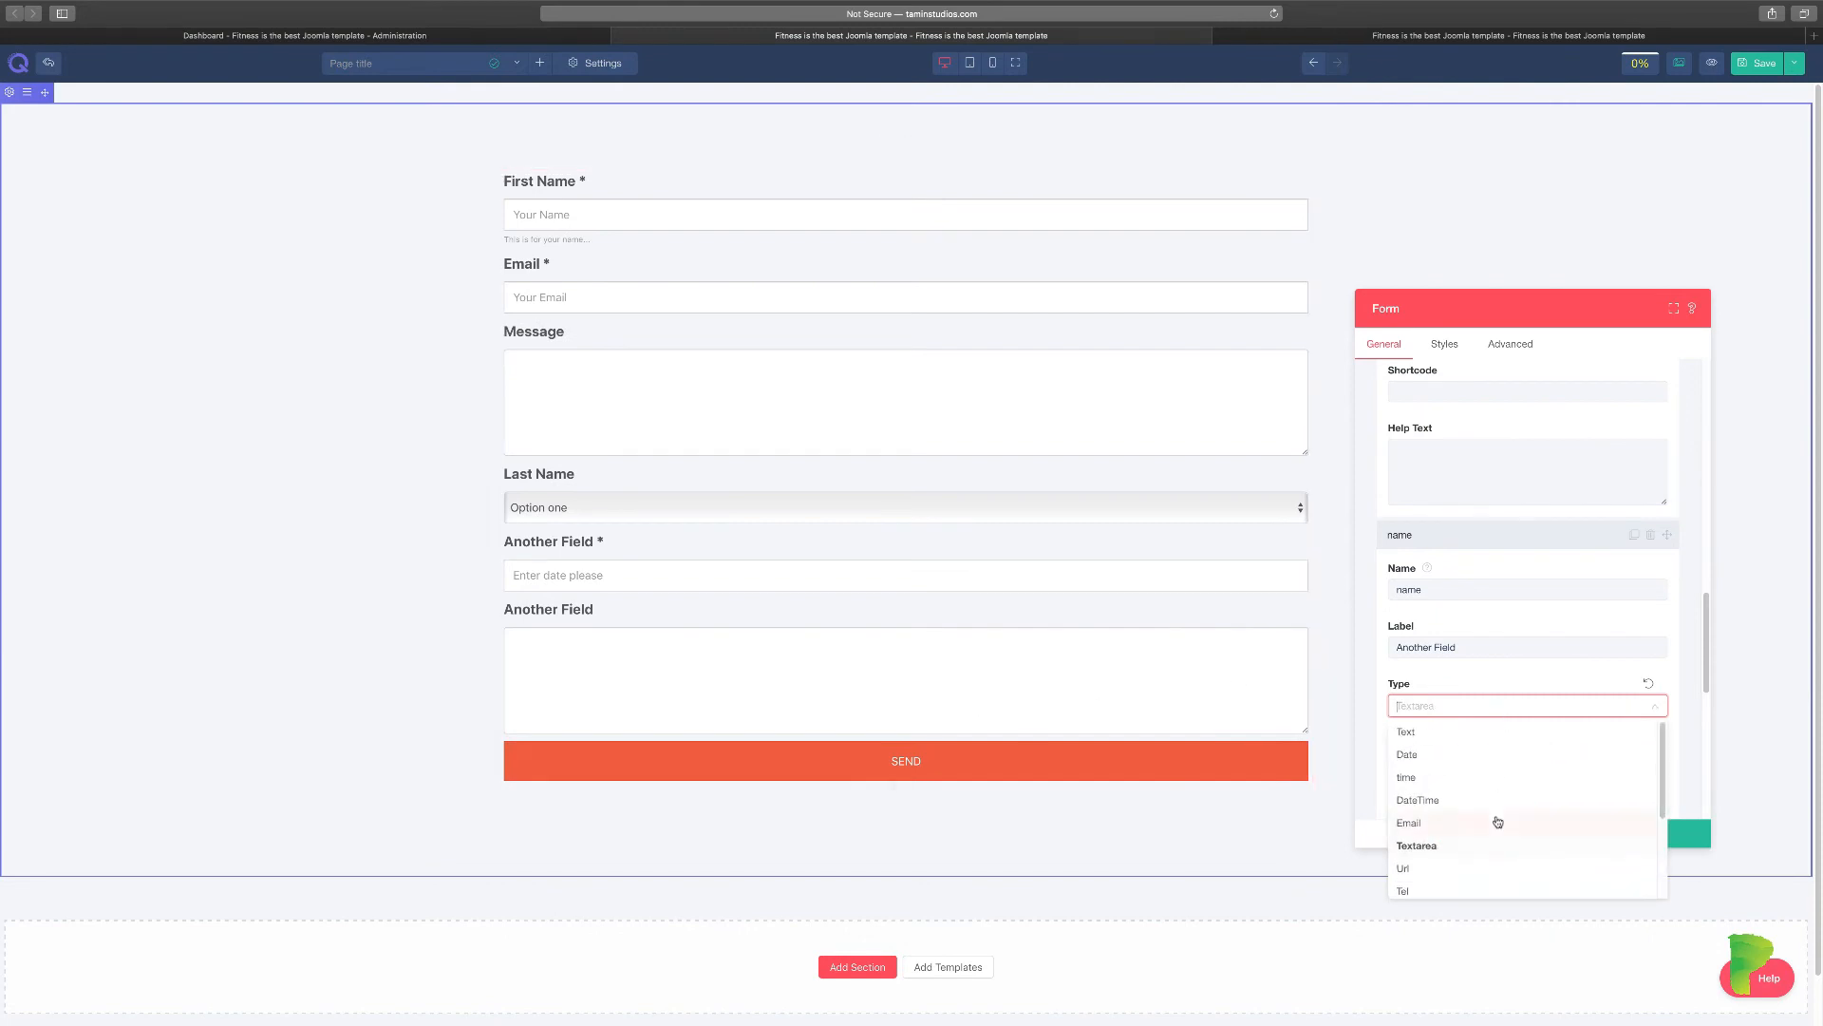
scroll(1498, 821, down, 3)
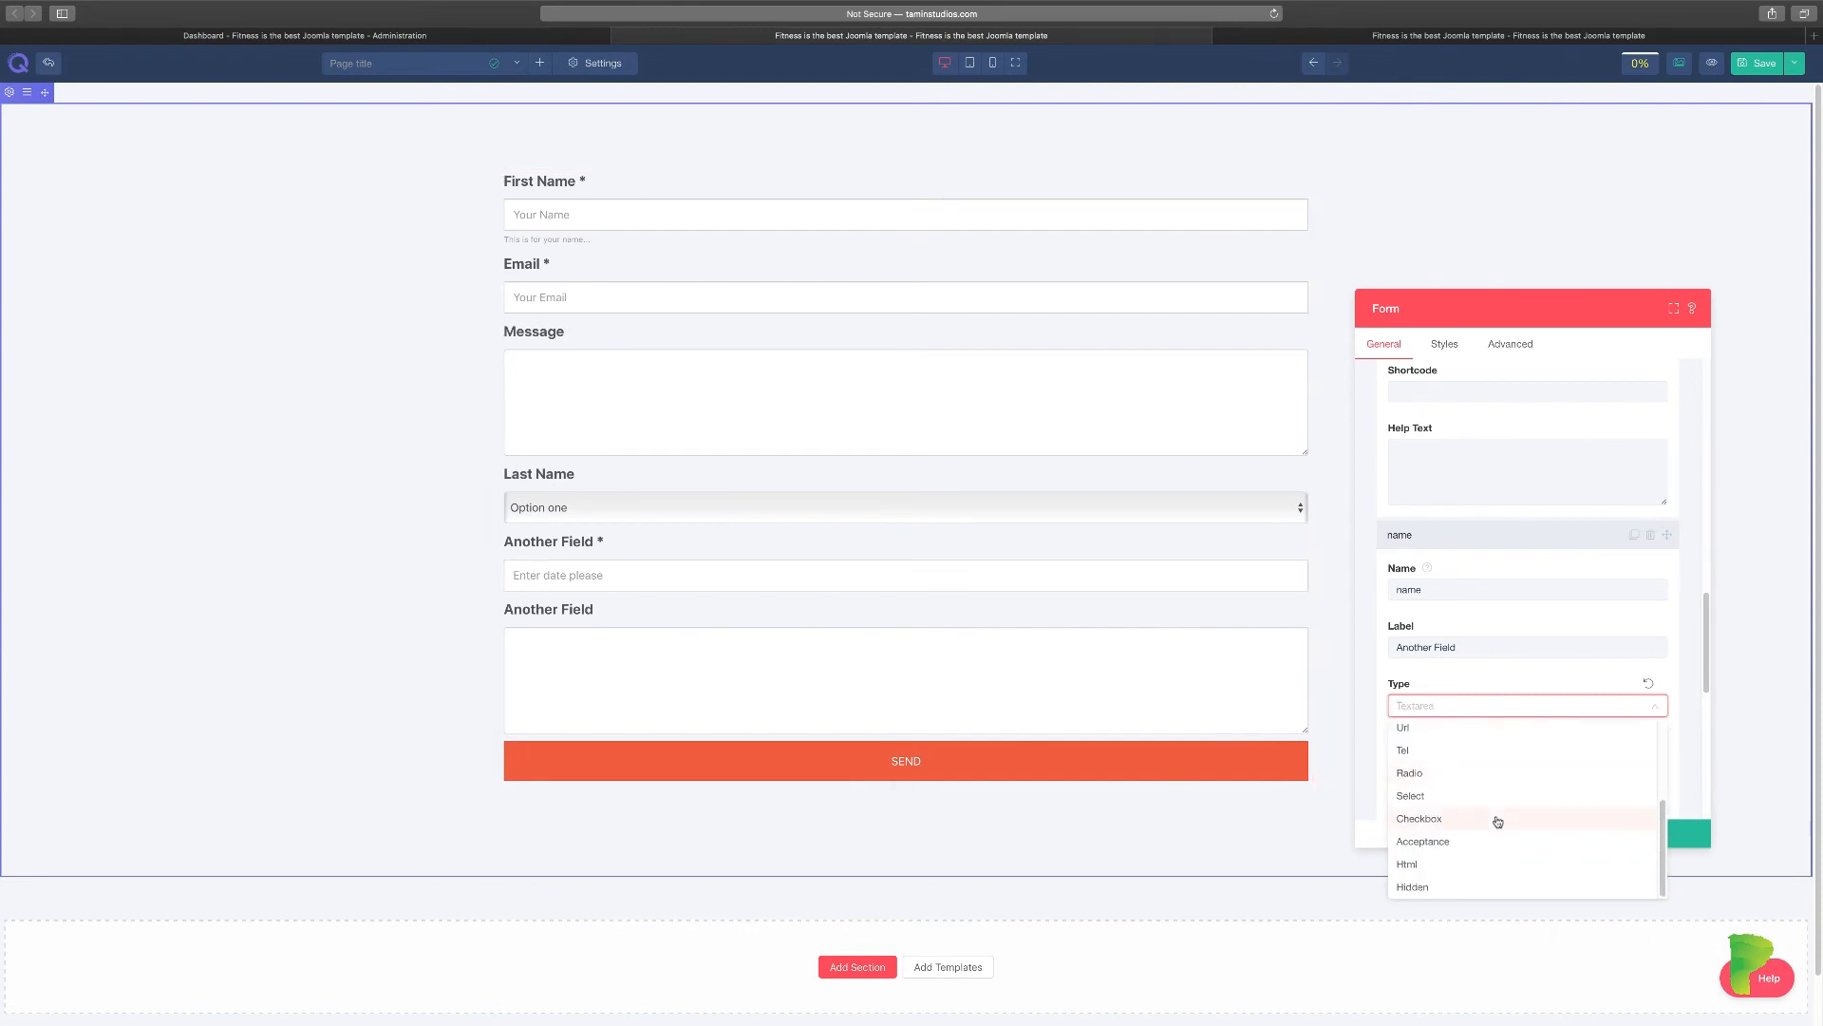
click(1445, 864)
click(1466, 714)
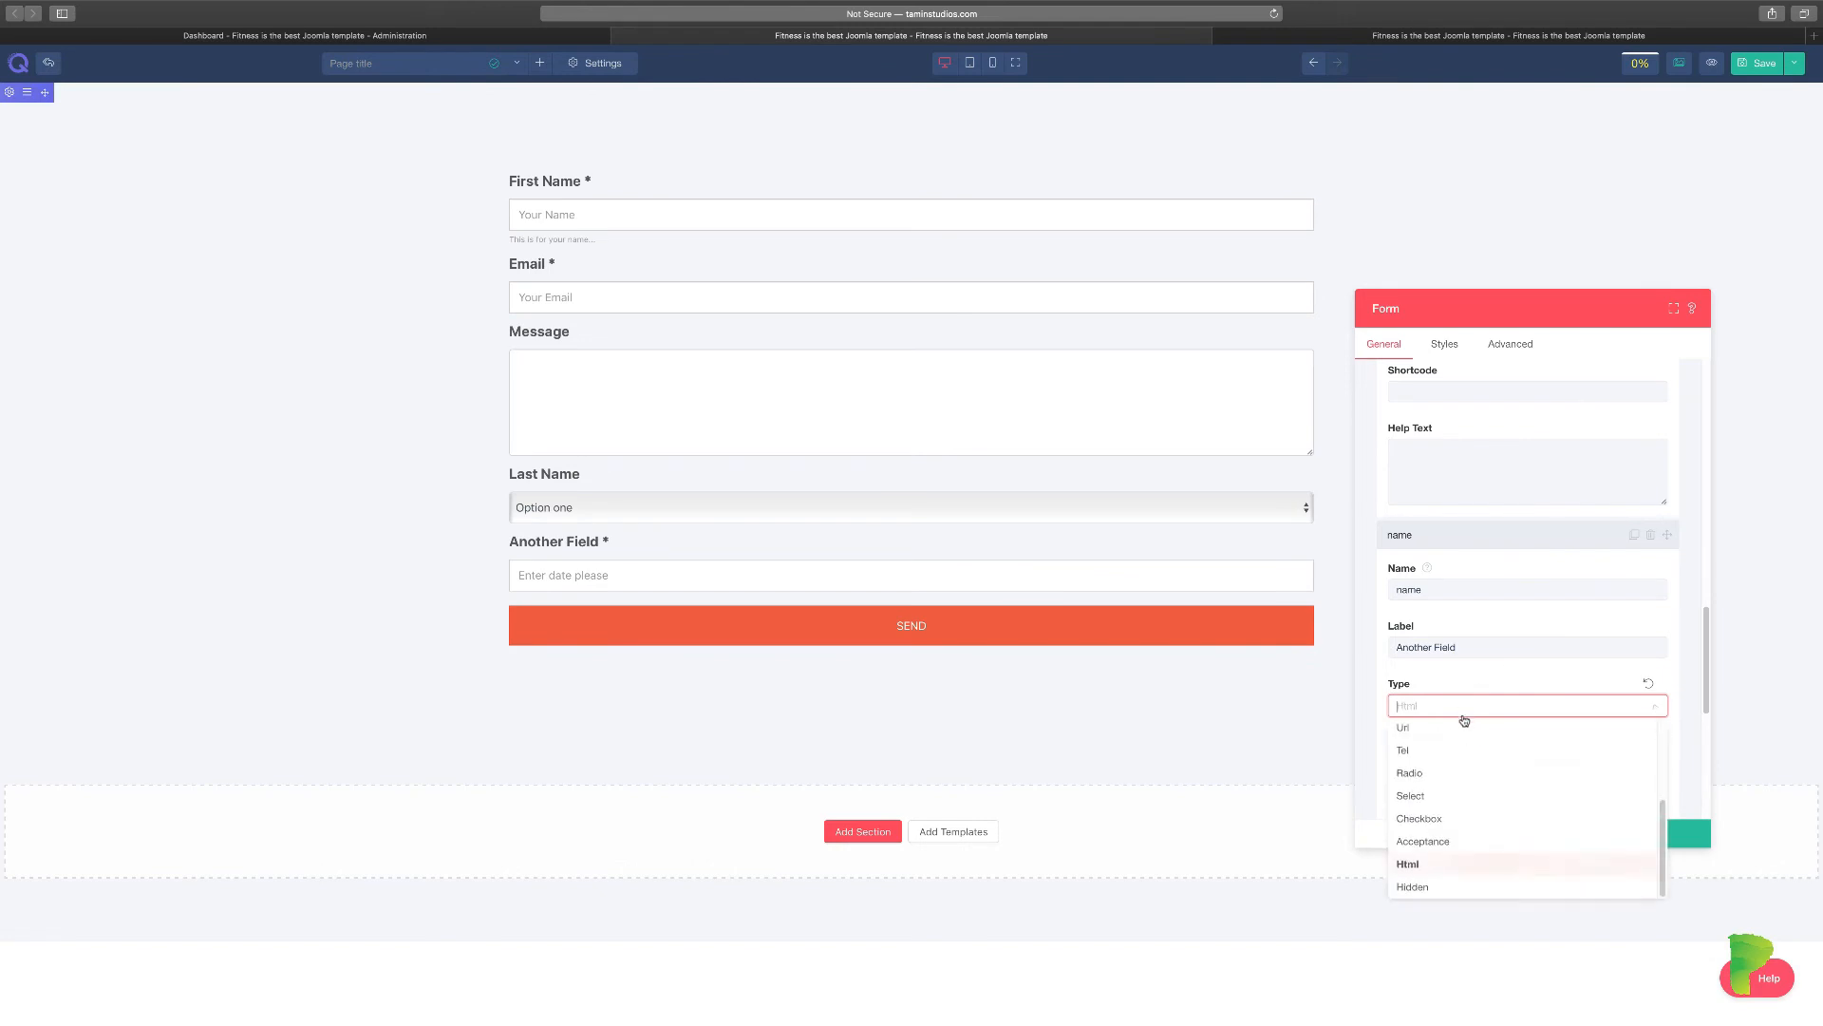
scroll(1467, 822, up, 3)
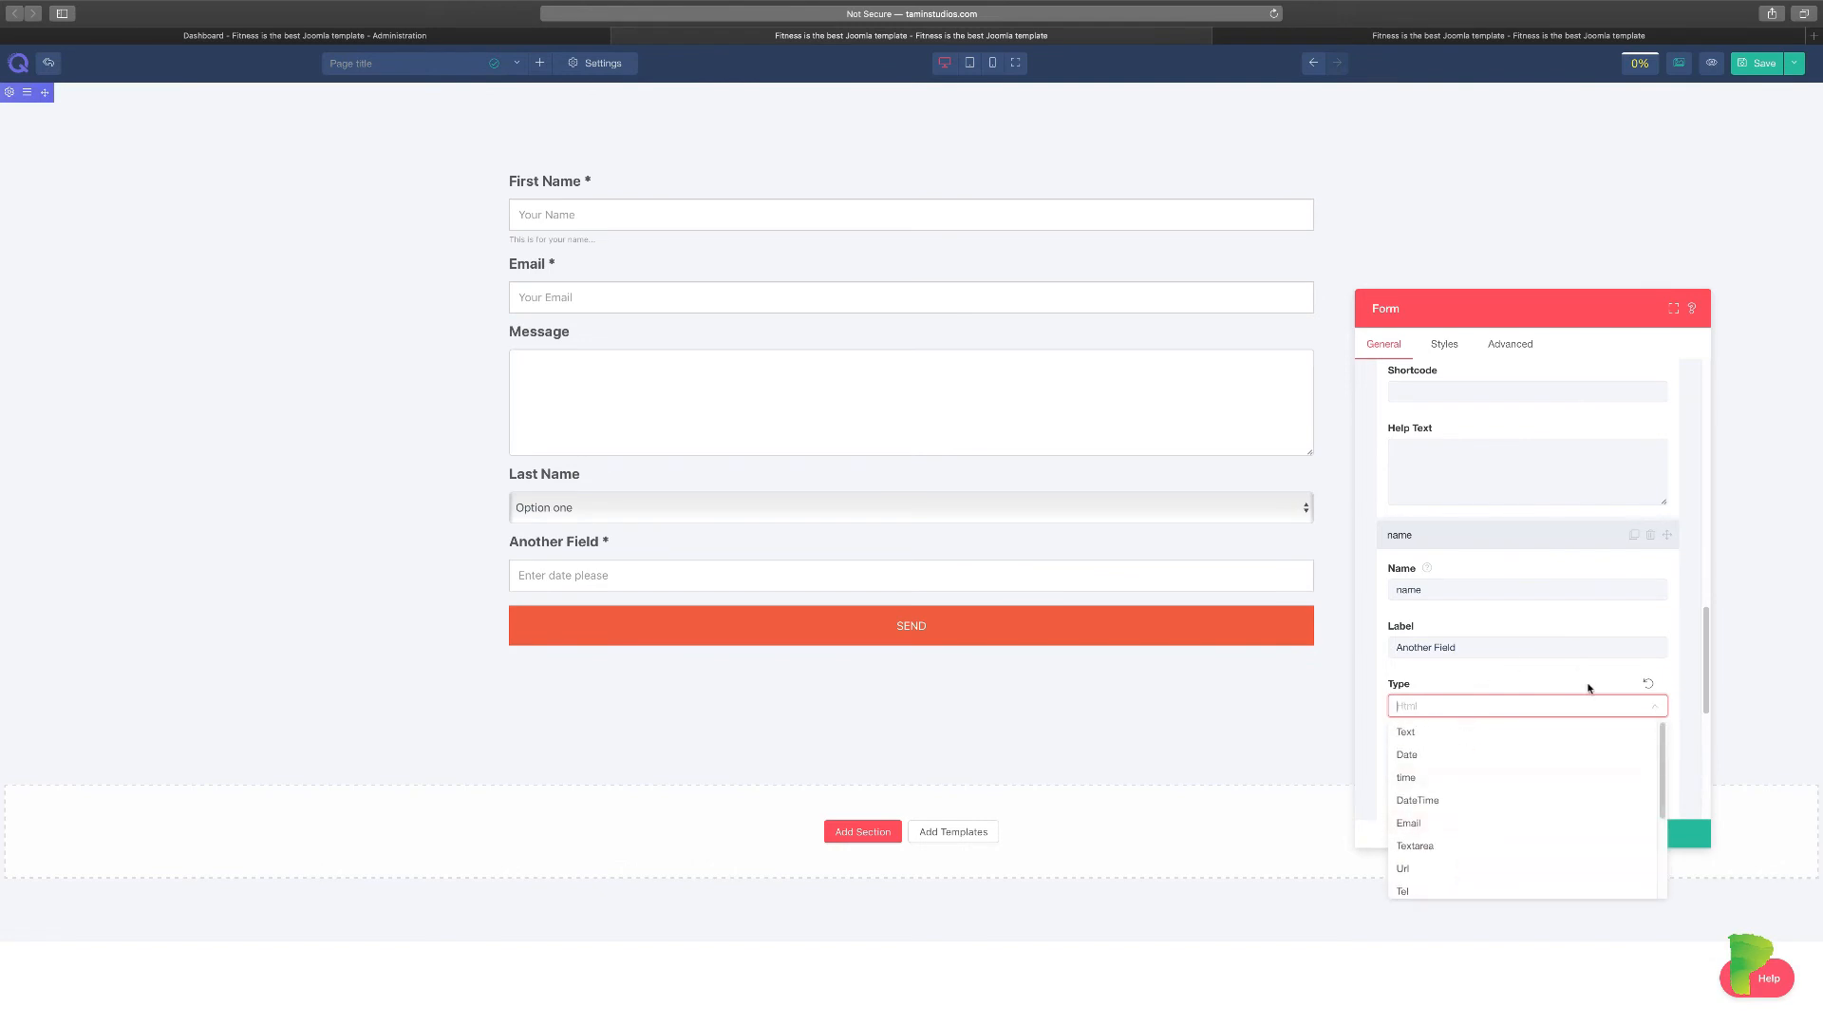
click(1686, 672)
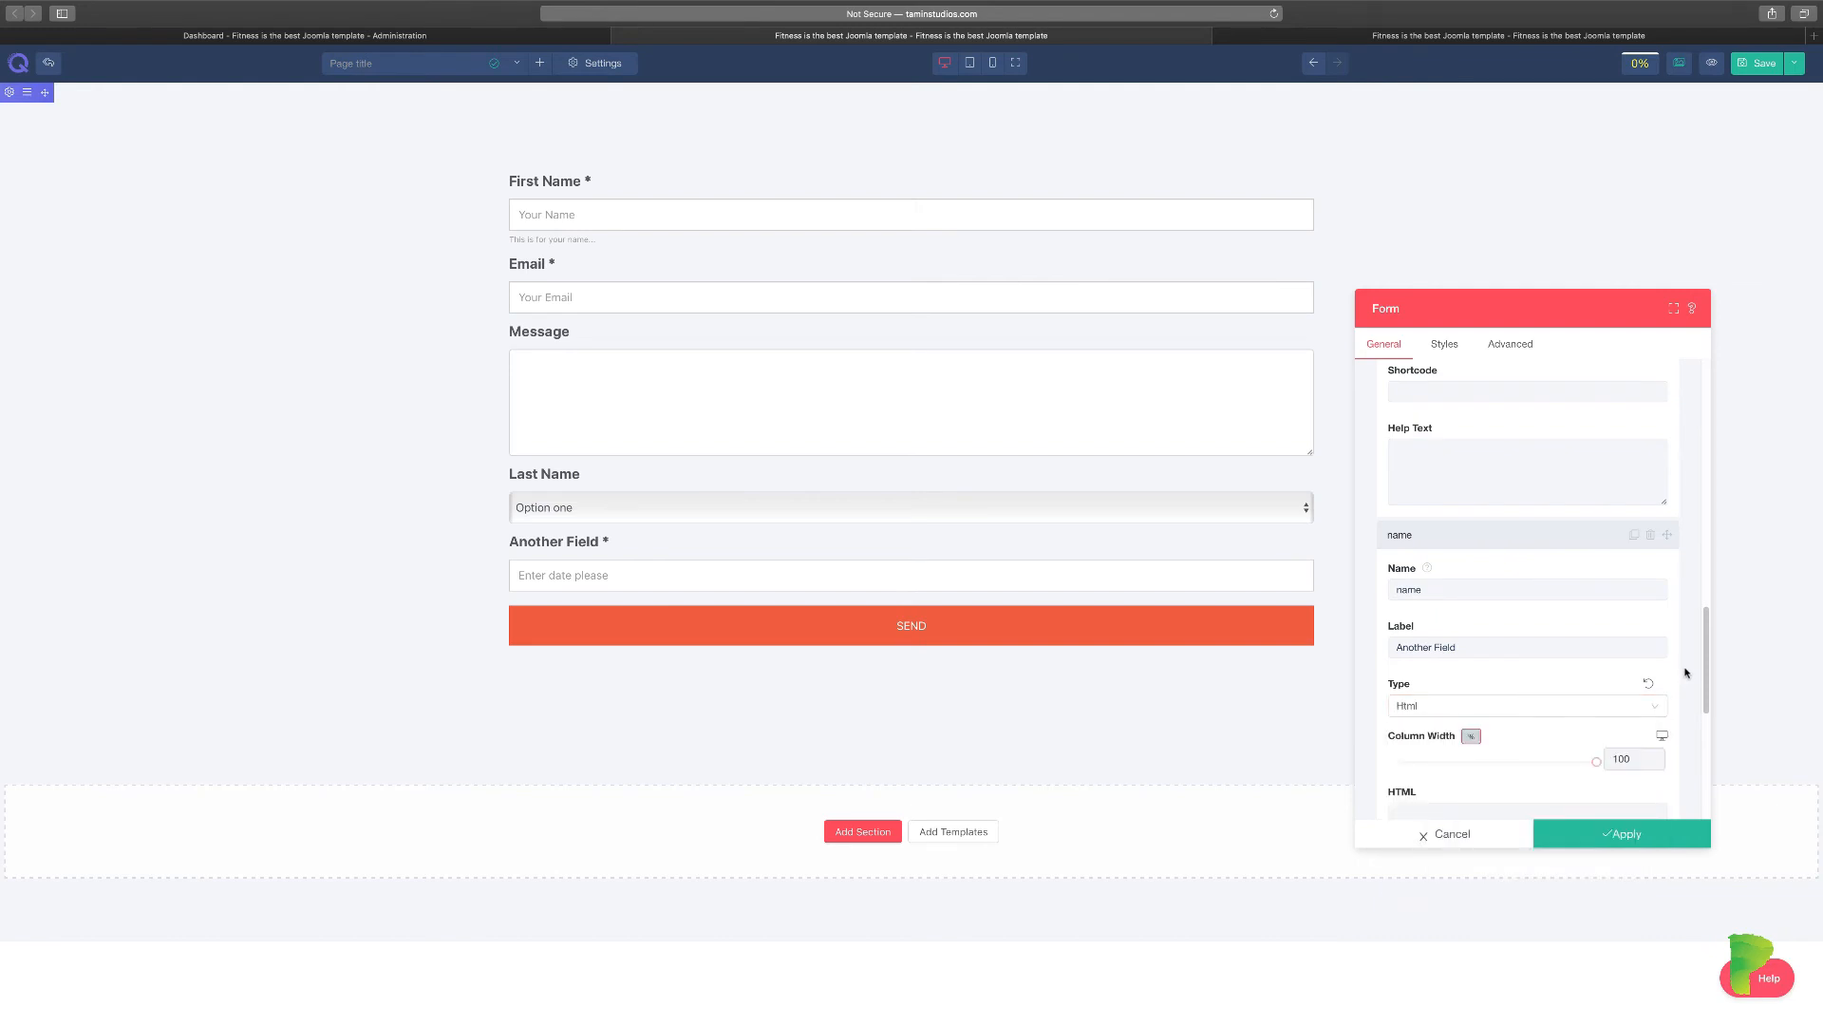
Step: In the form's styles, set the columns gap to 59 px and the rows gap to 48 px
click(1453, 347)
click(1471, 385)
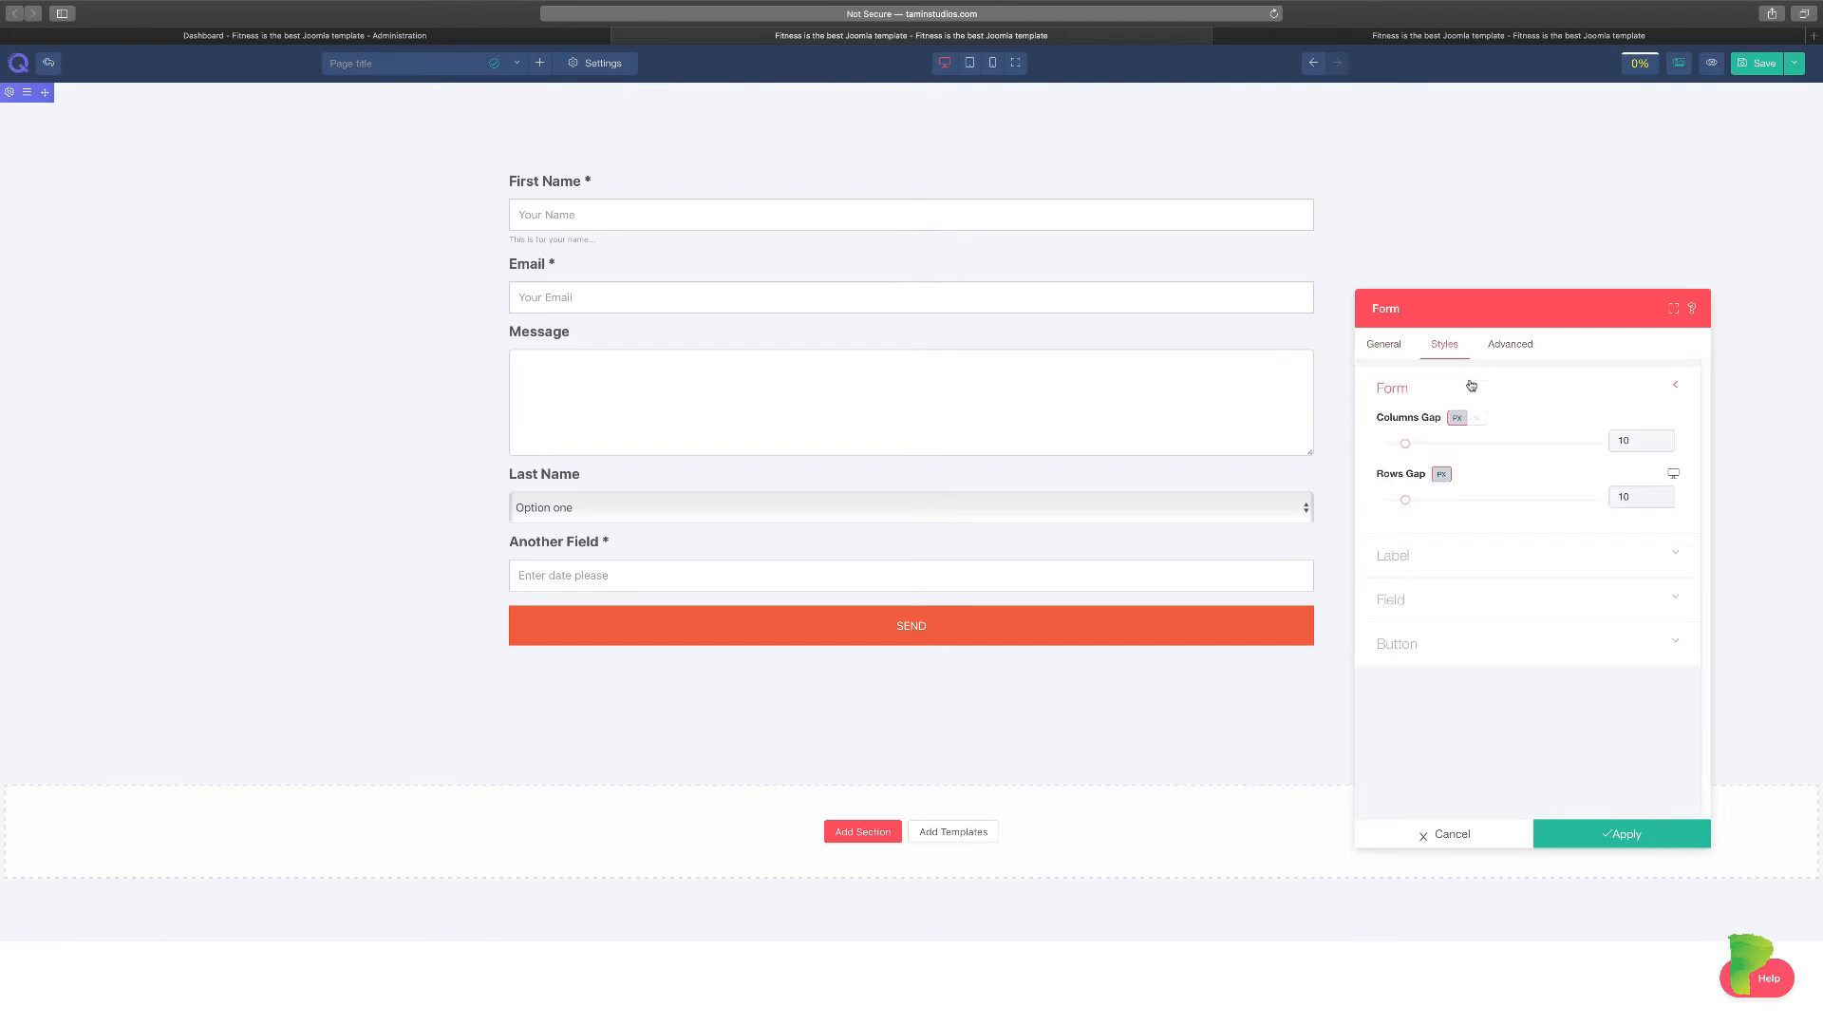
drag(1405, 443, 1512, 444)
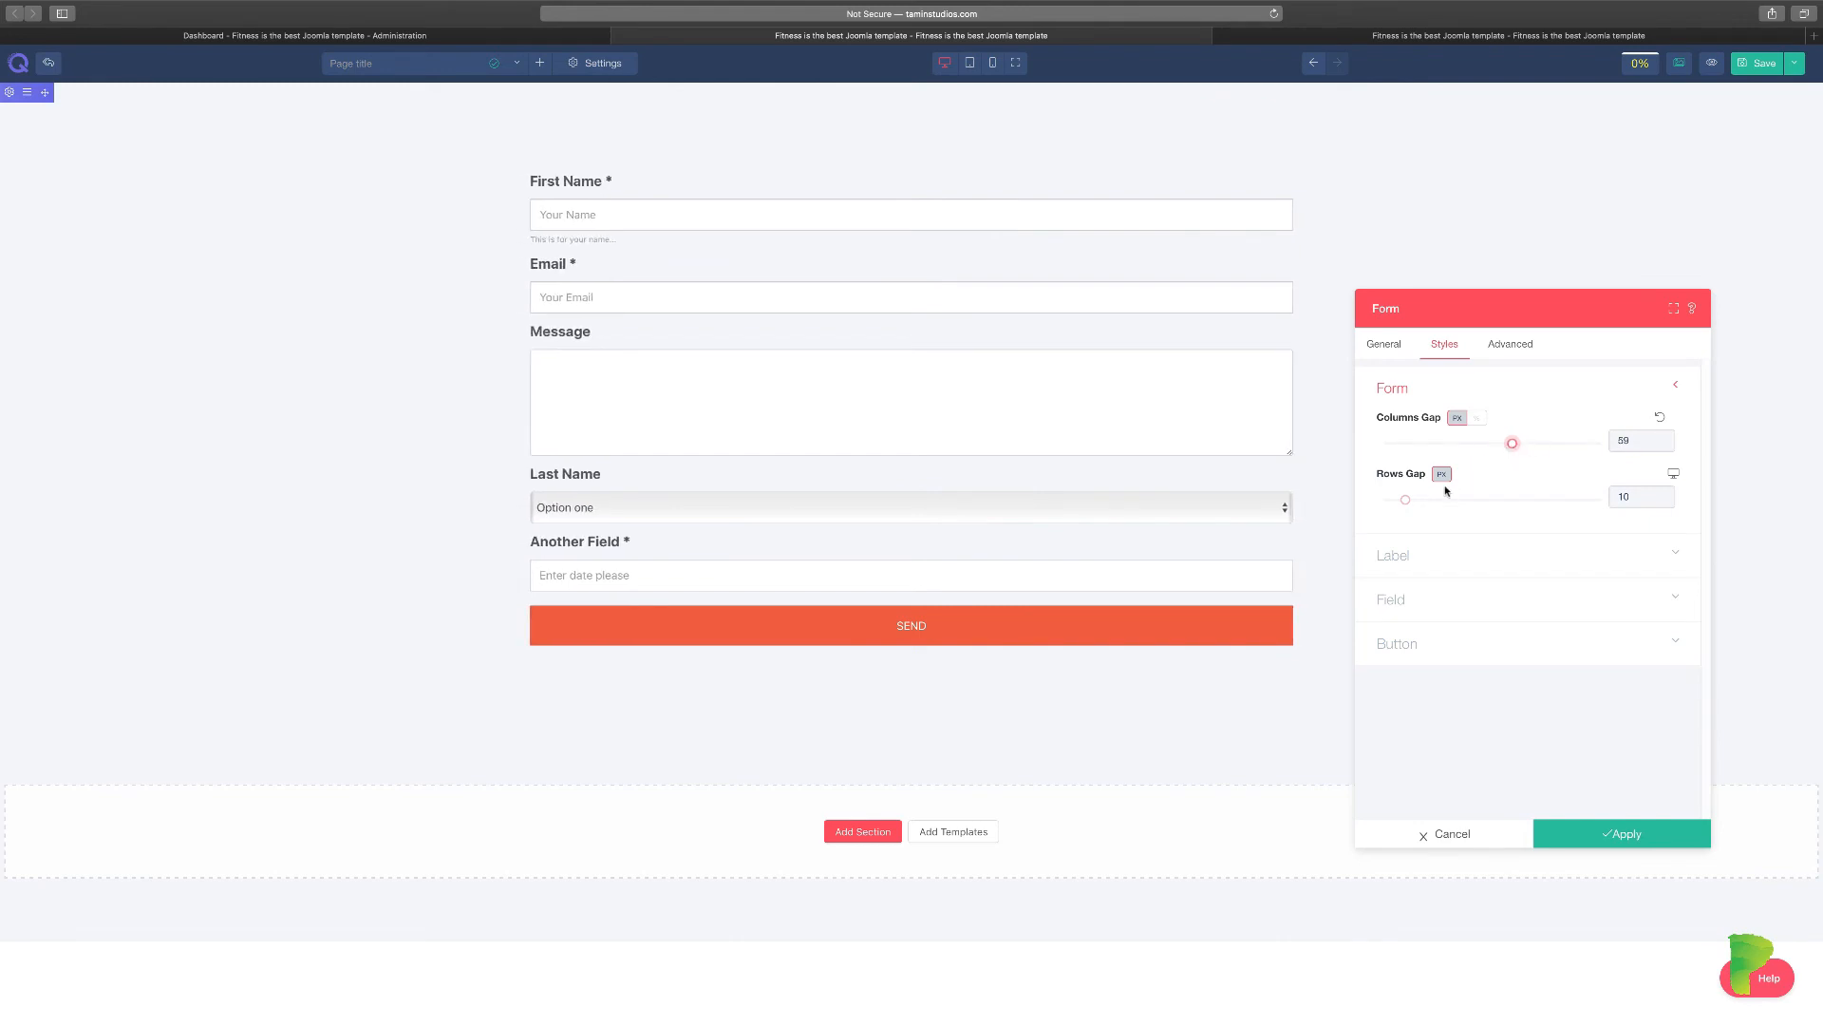
drag(1407, 500, 1482, 503)
Step: Set the form labels' text color to green and review their typography options
click(1450, 559)
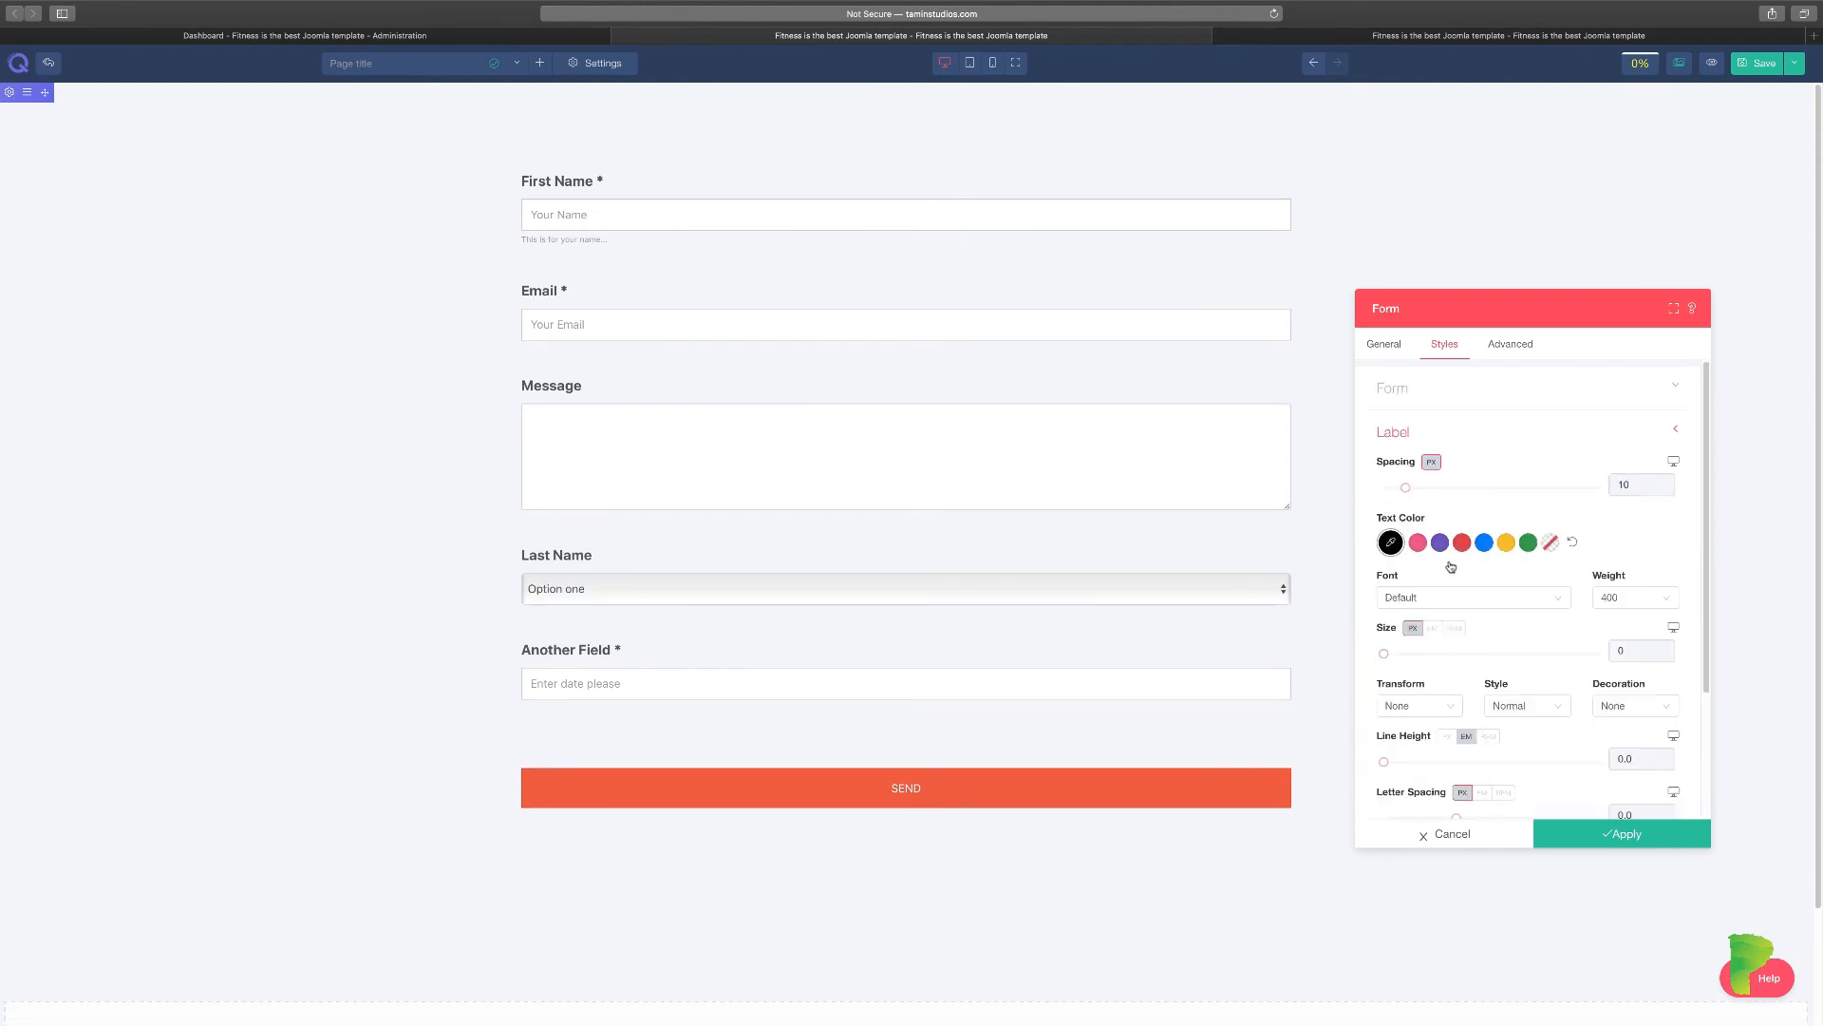
click(1440, 543)
click(1481, 545)
click(1526, 545)
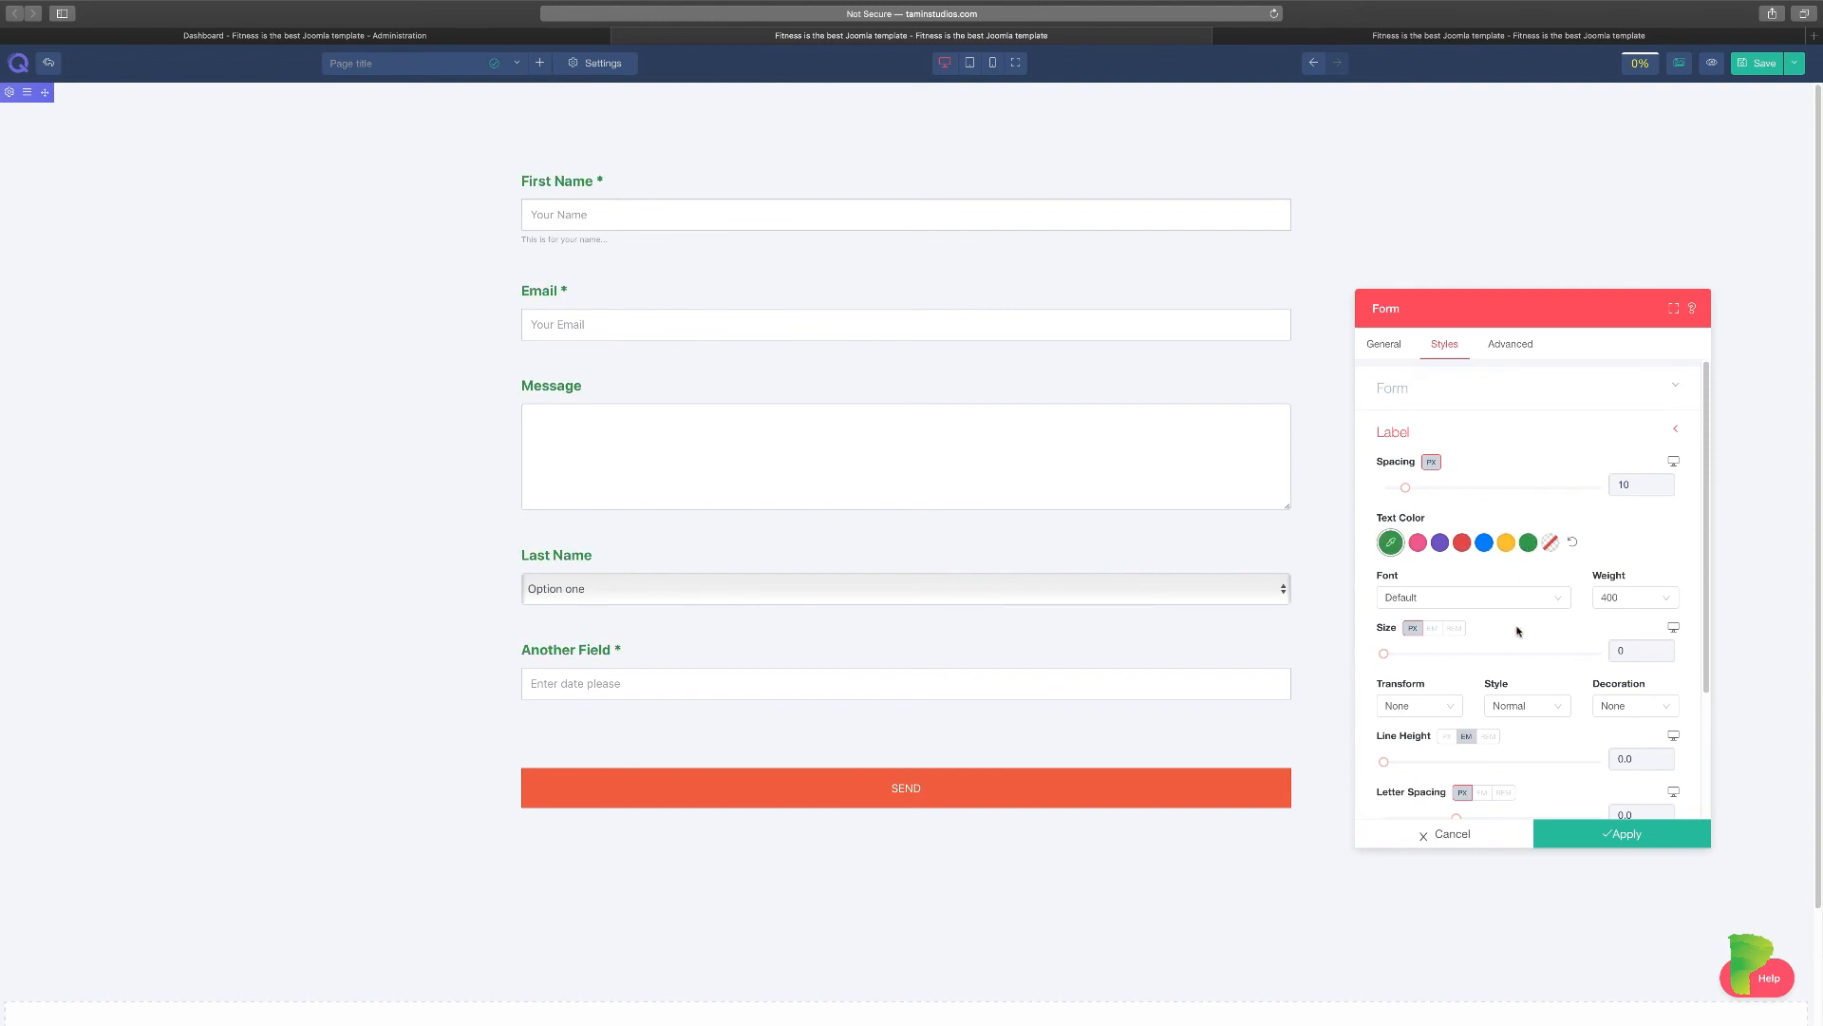
scroll(1516, 632, down, 2)
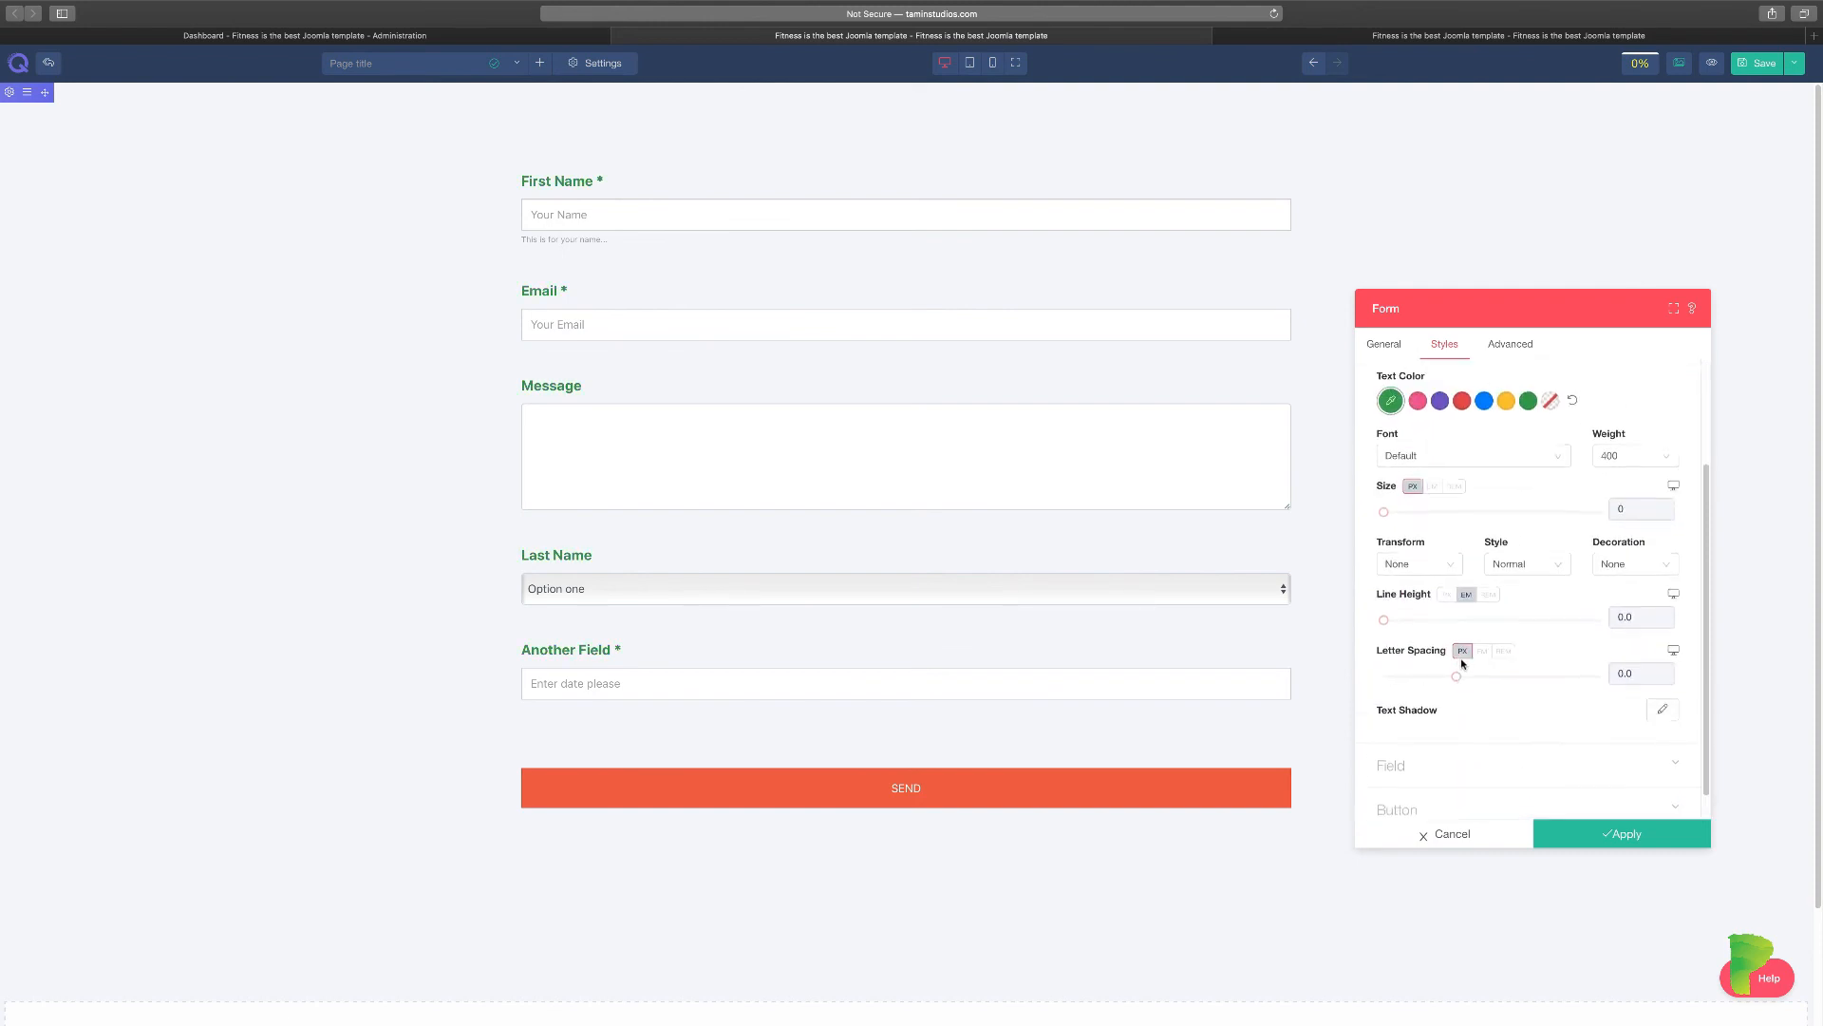
scroll(1453, 570, up, 2)
Step: Set the text color of the form's input fields to red
click(1448, 405)
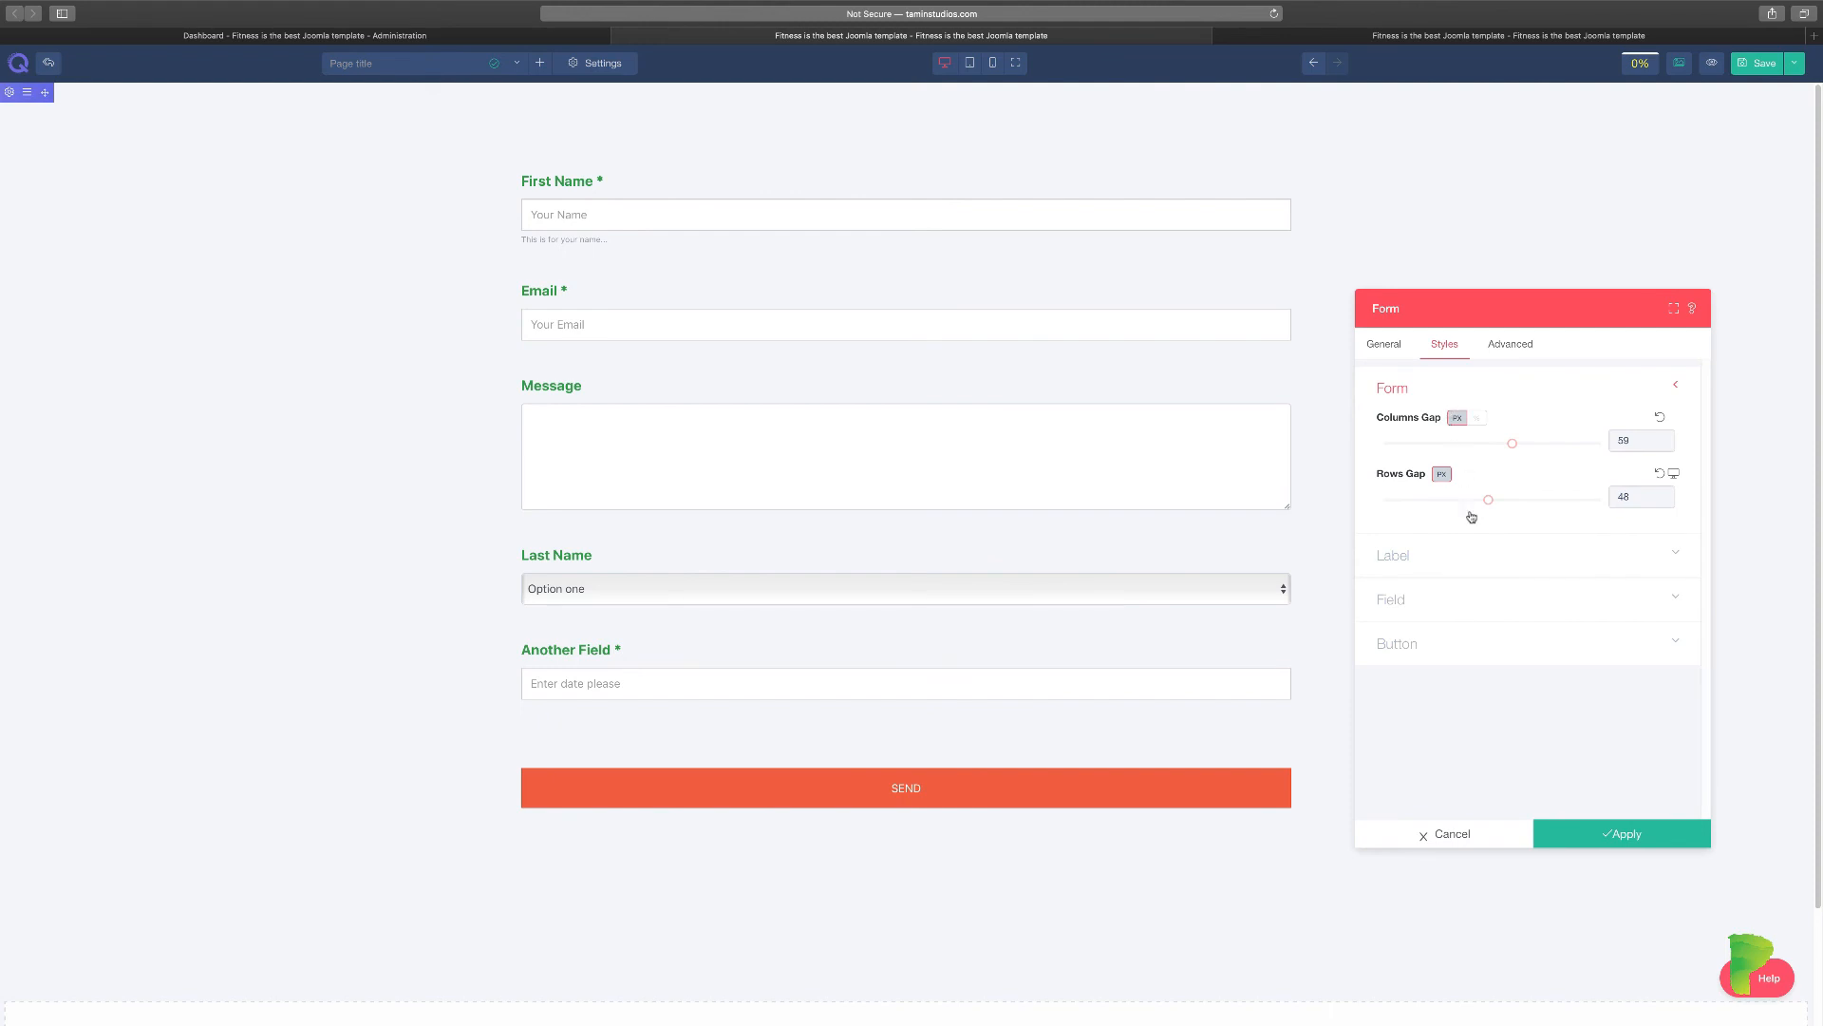
click(1433, 599)
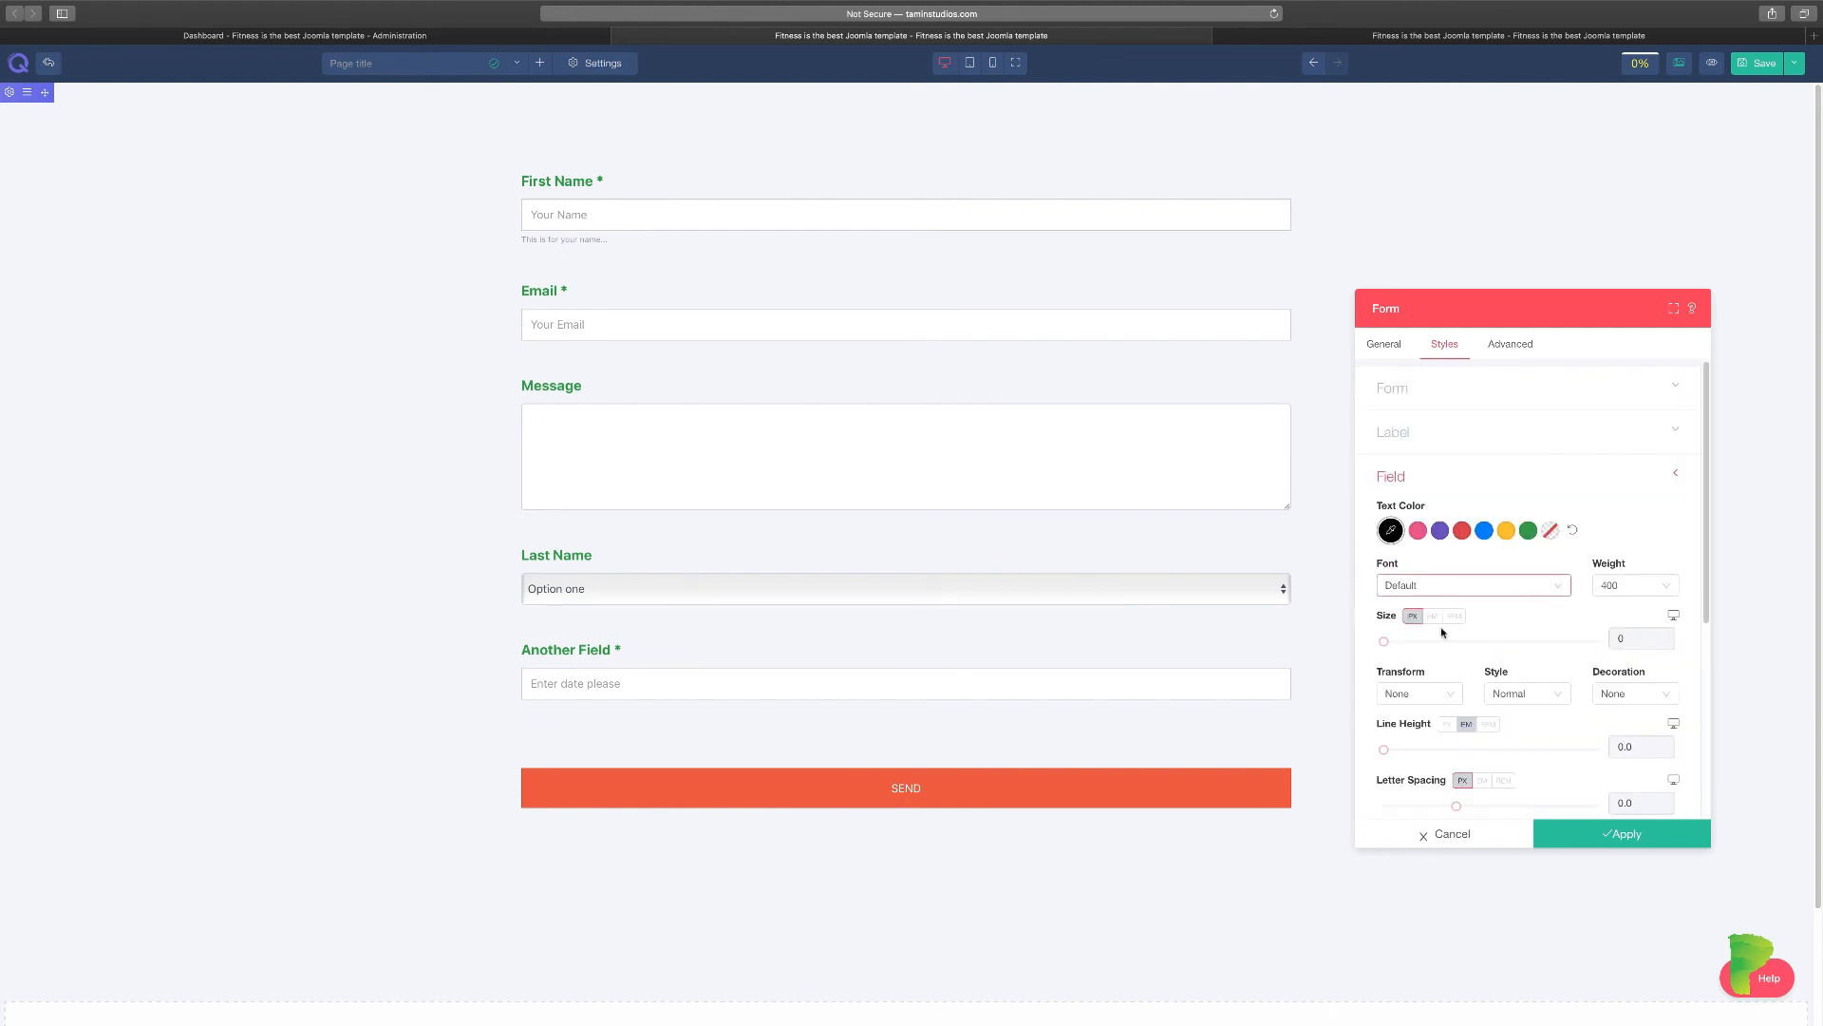
click(1461, 531)
scroll(1516, 742, down, 2)
scroll(1515, 739, up, 1)
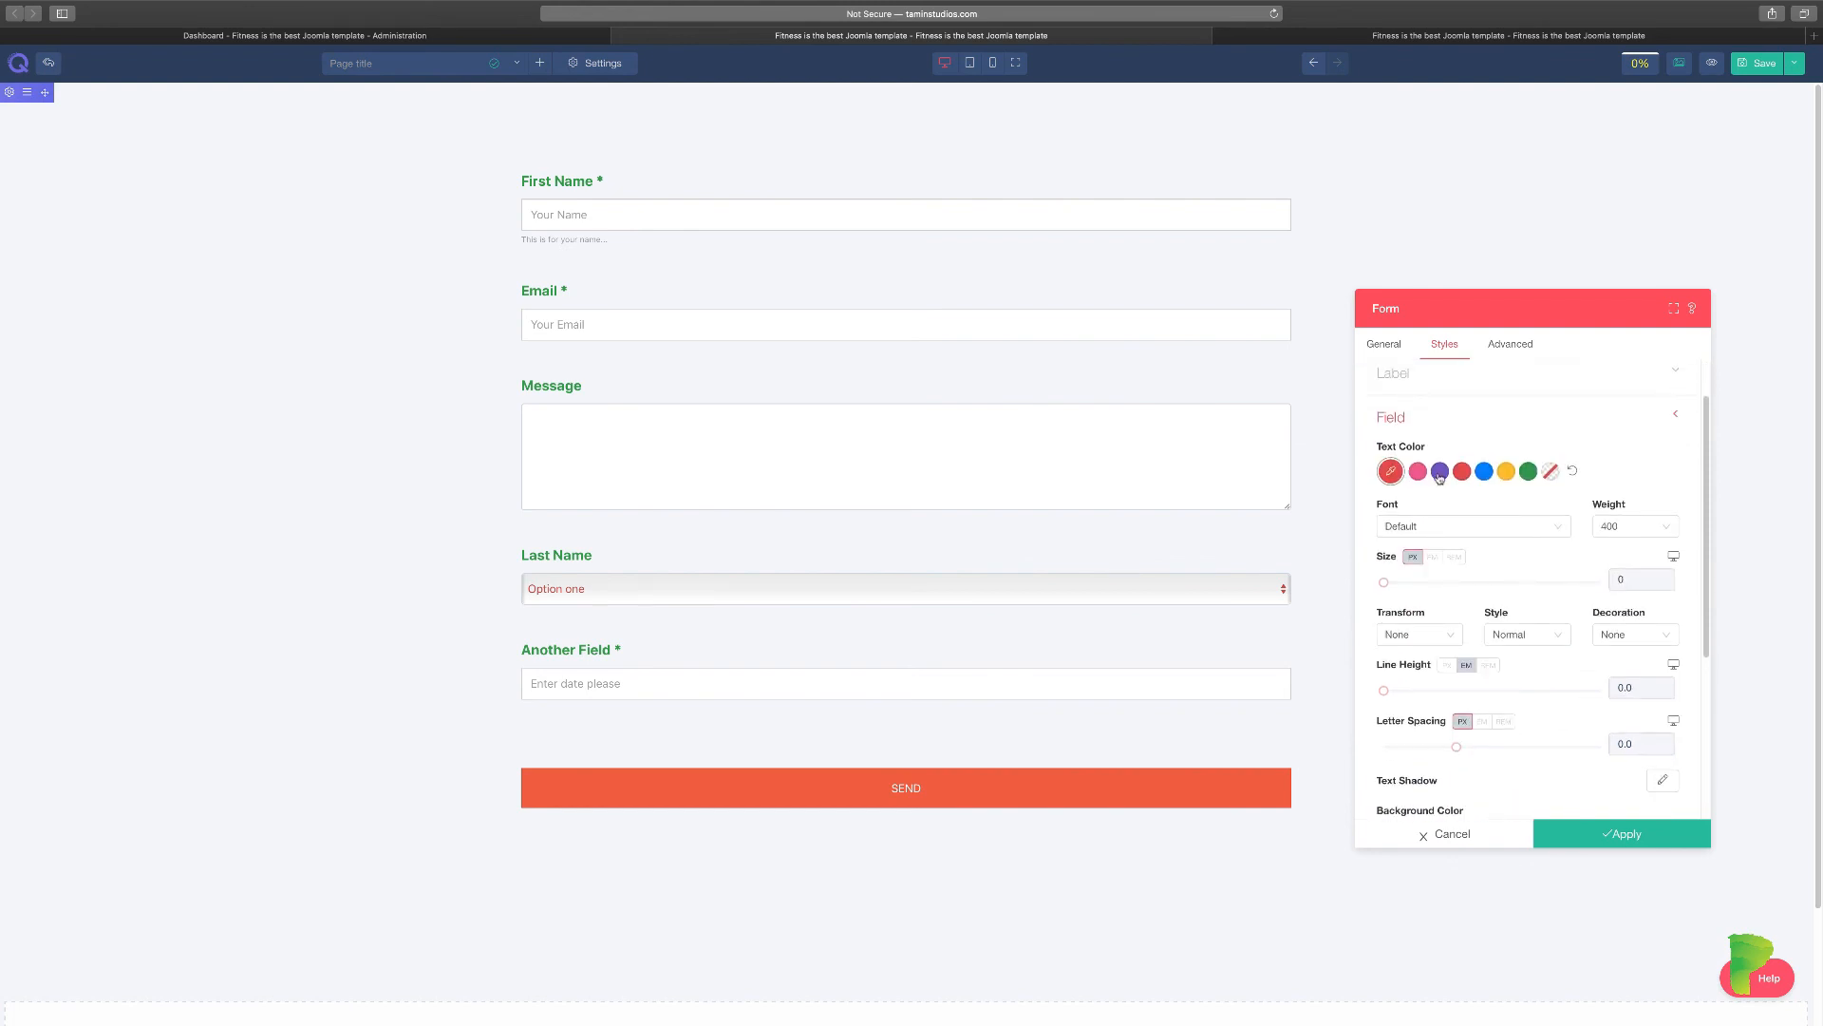
click(1415, 420)
Step: Try blue as the Send button's color and red as its hover color, checking the hover effect in the form
click(1429, 523)
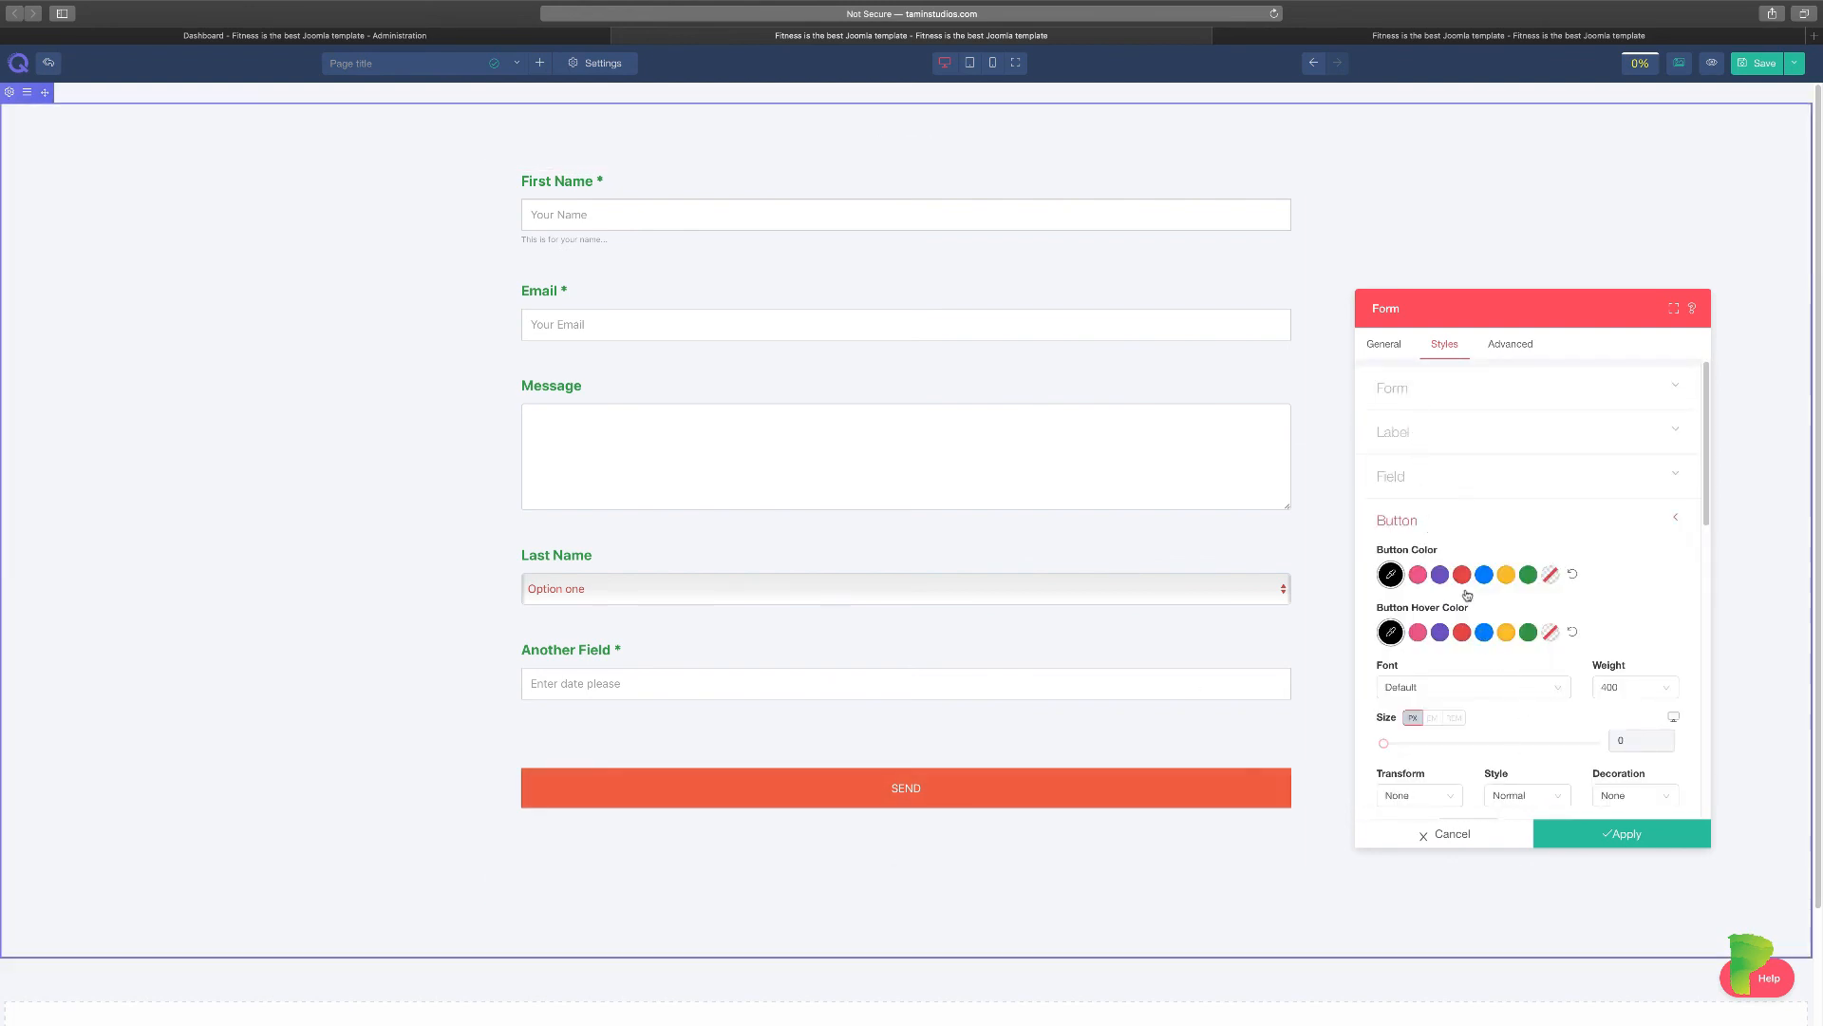
click(1439, 575)
click(1484, 575)
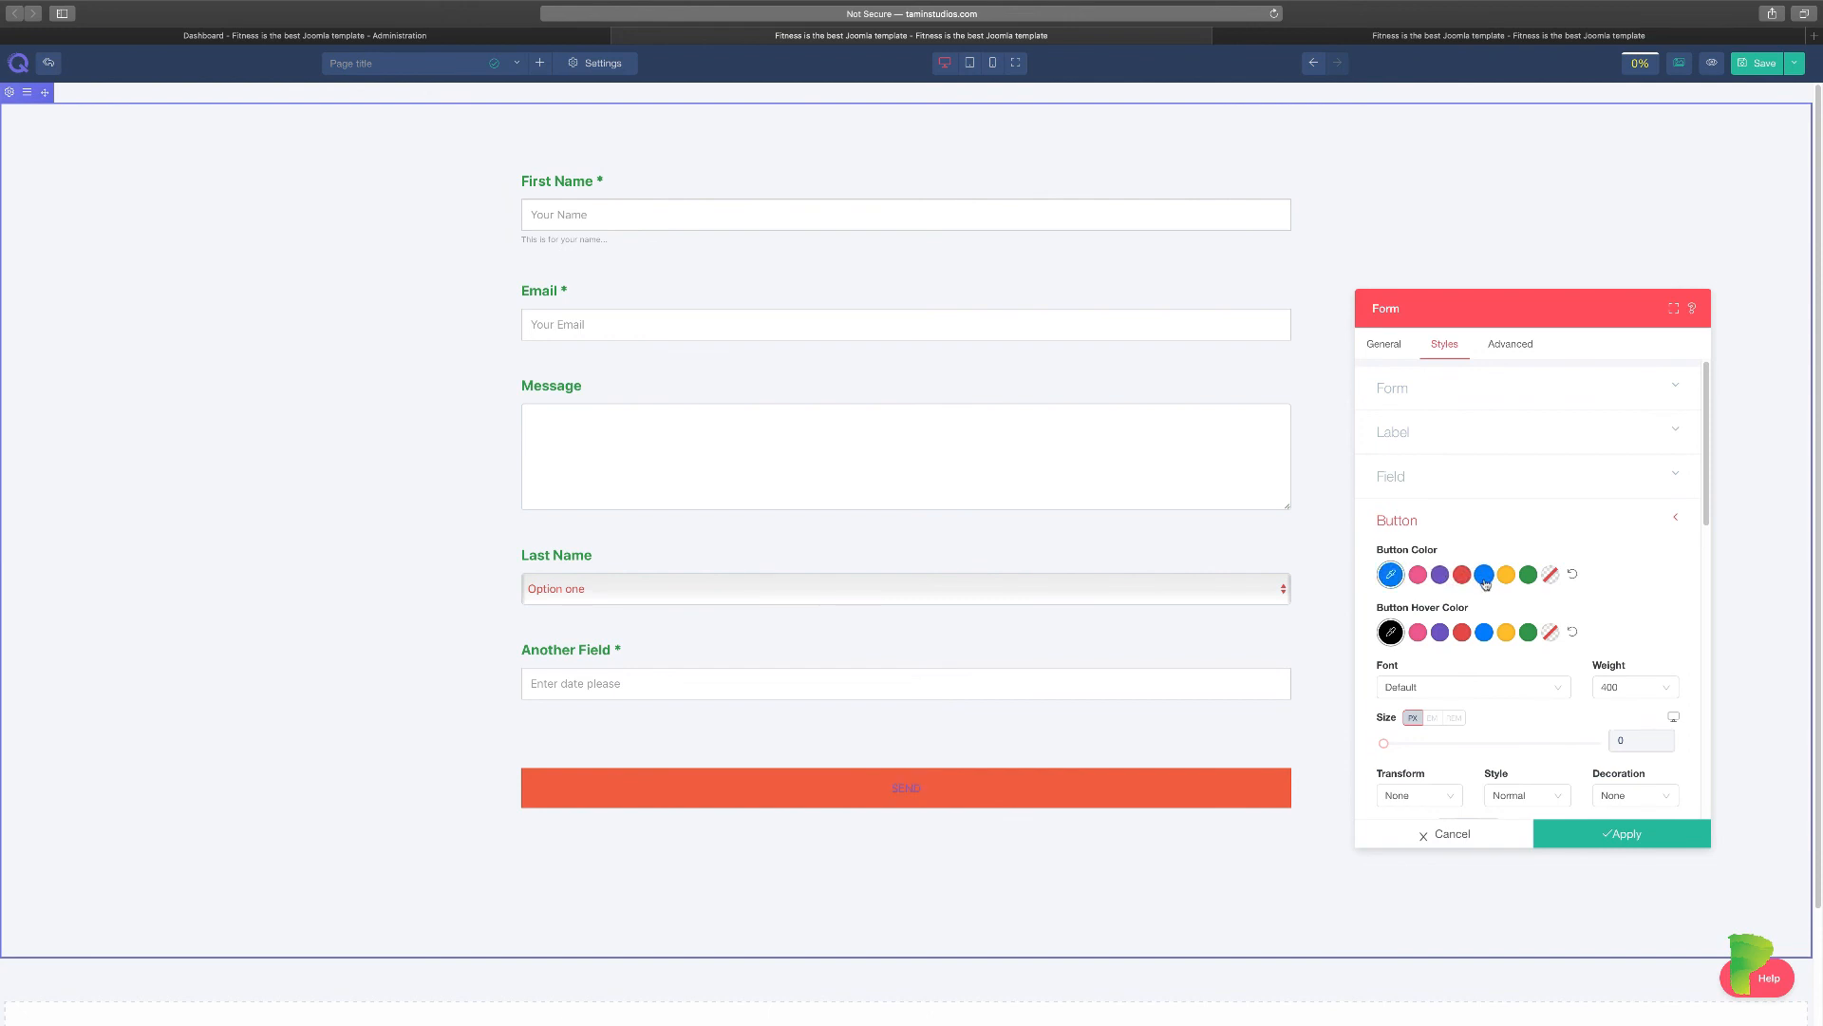
click(1461, 633)
scroll(1466, 740, down, 1)
scroll(1465, 740, down, 4)
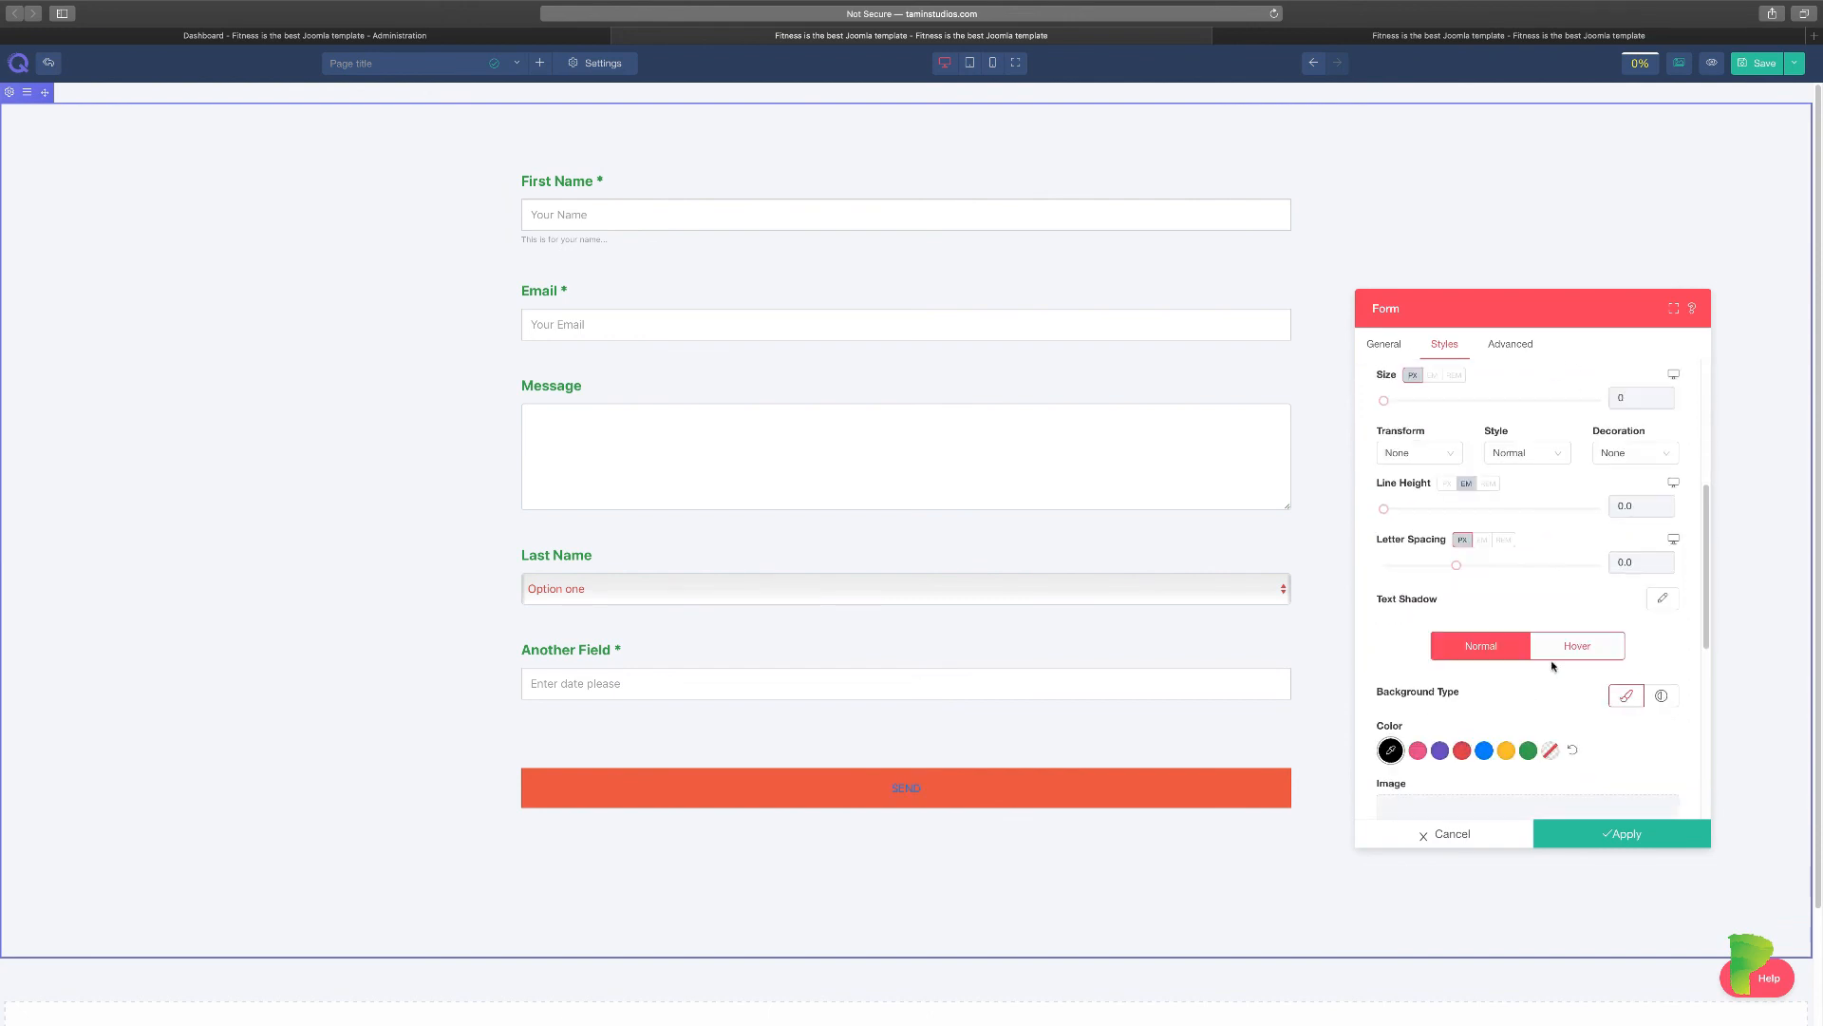
click(1574, 646)
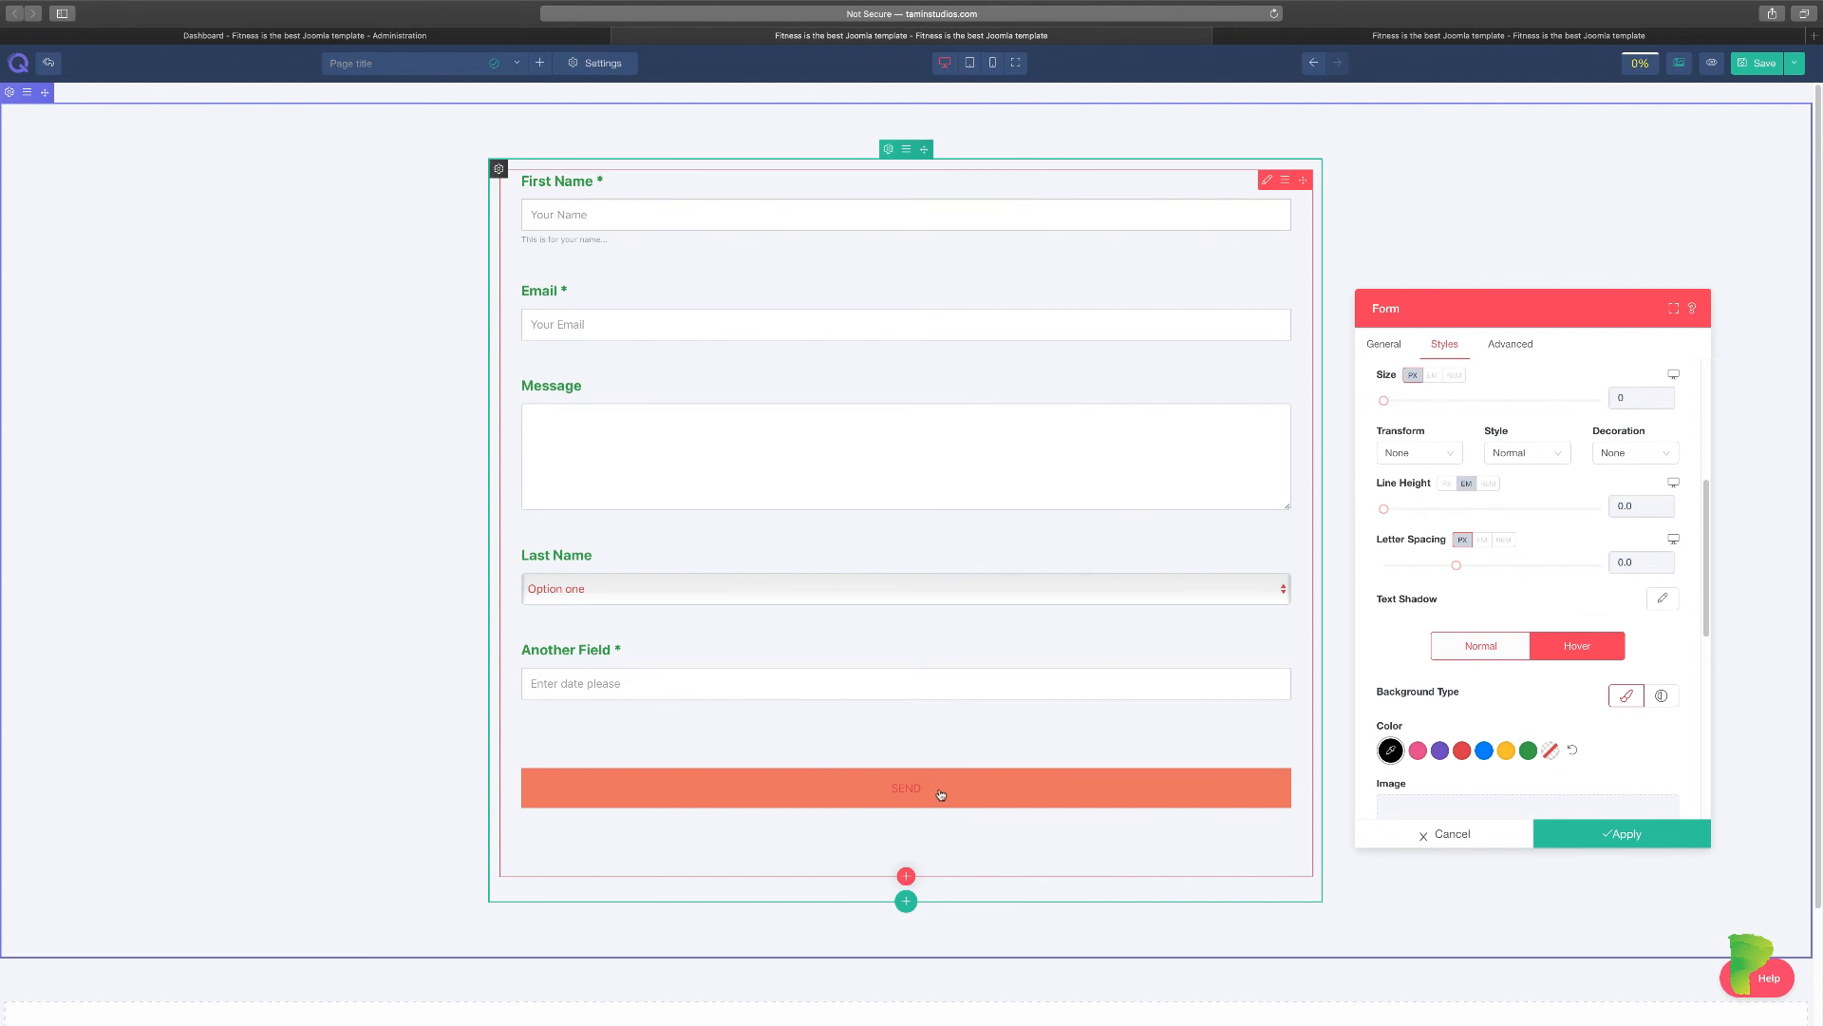
click(1467, 650)
Step: Set both the Send button's color and its hover color to purple
scroll(1434, 587, up, 2)
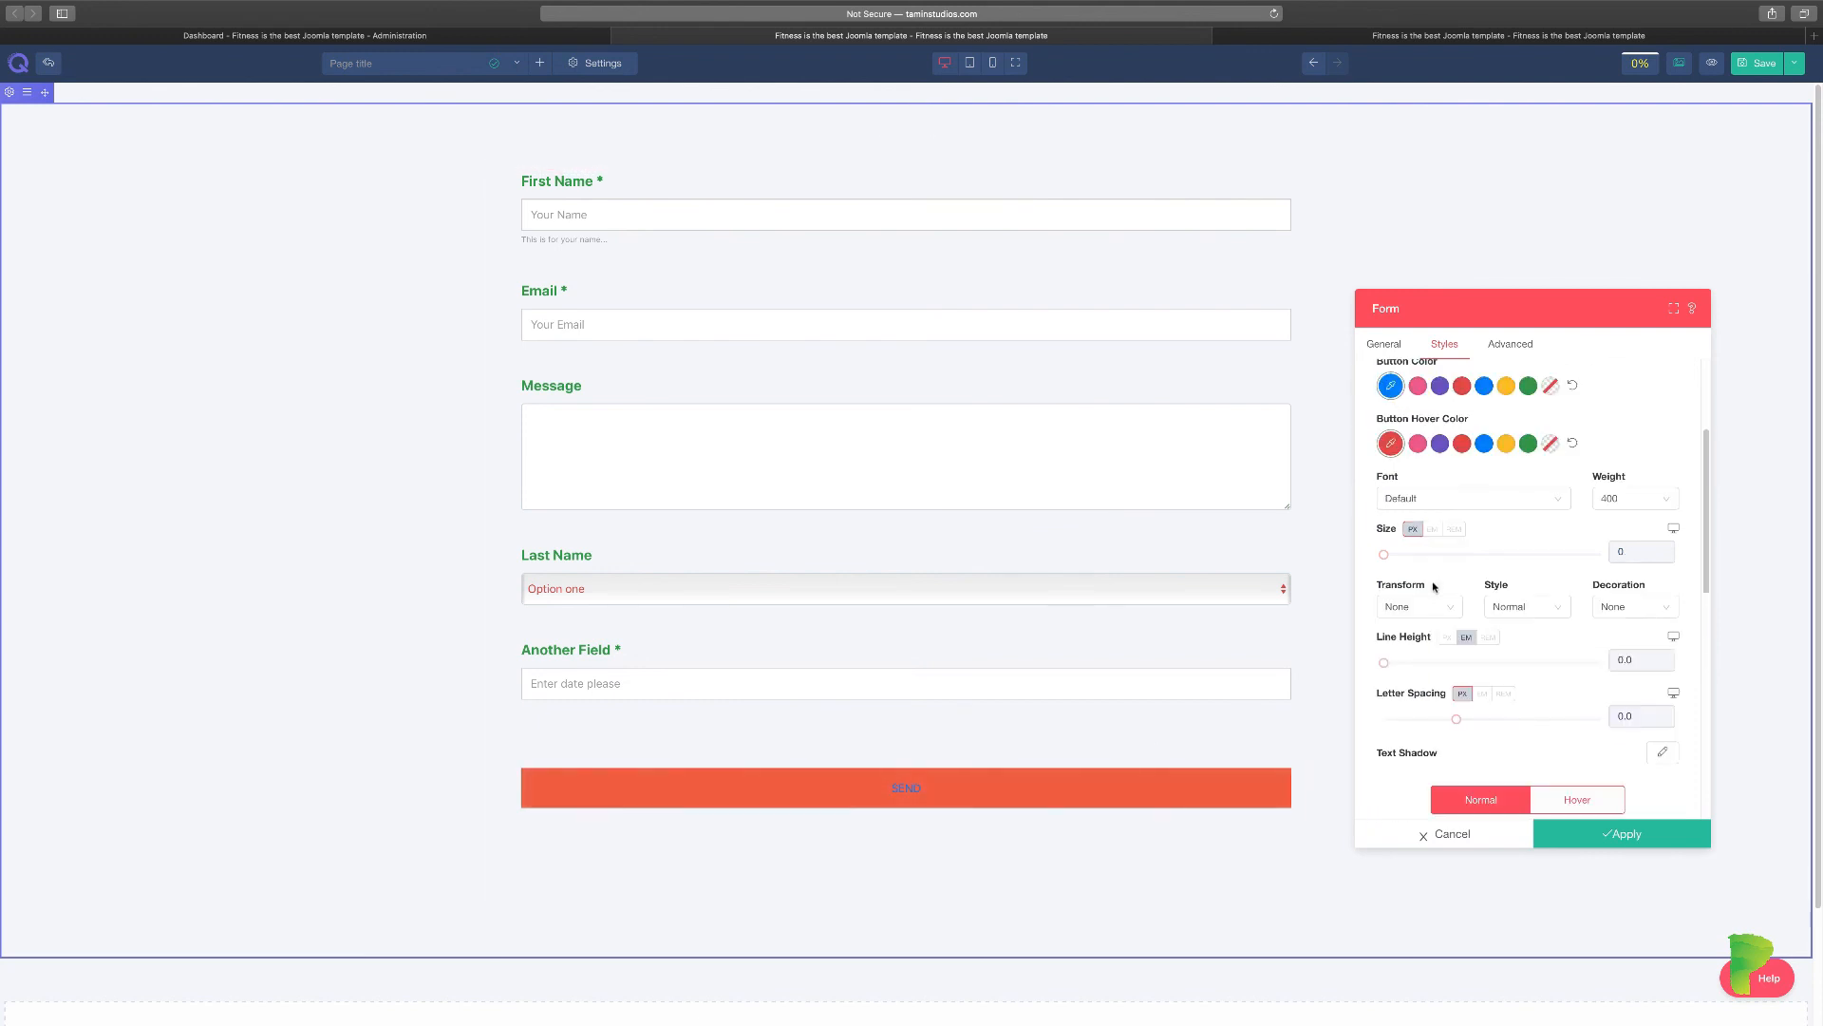
scroll(1433, 587, up, 2)
click(1419, 581)
click(1440, 583)
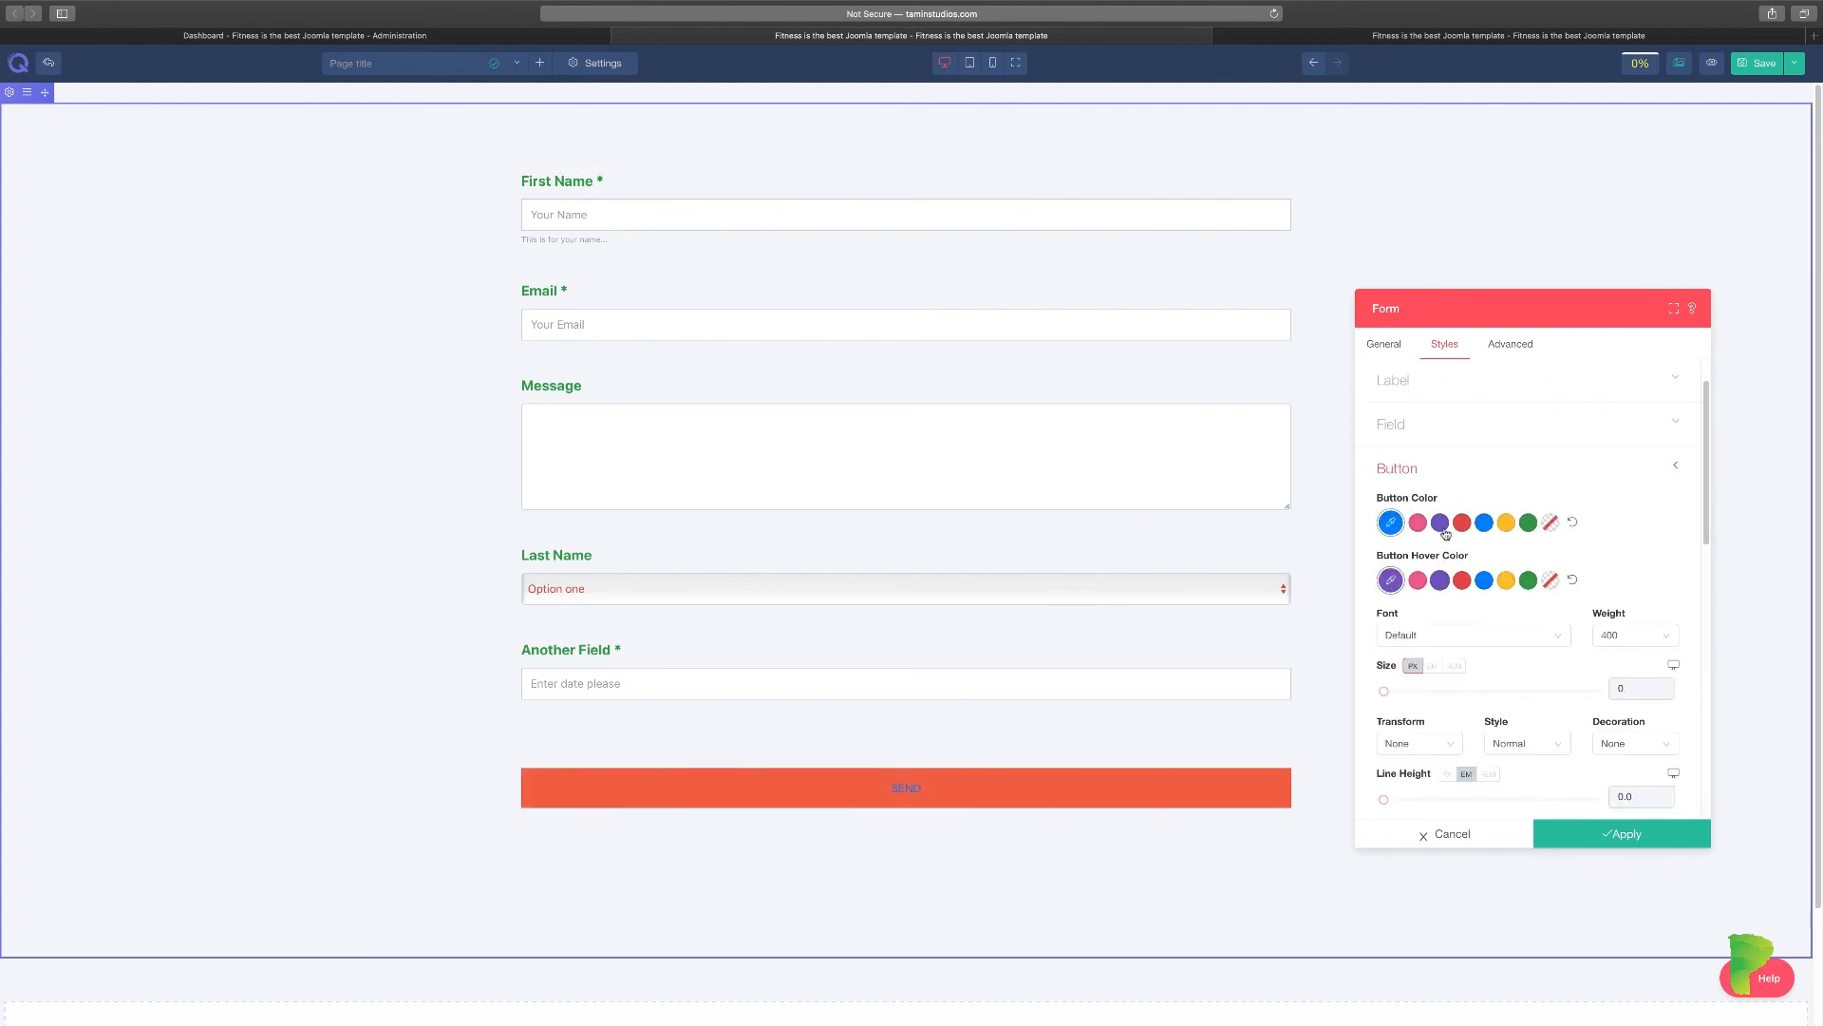
click(1440, 524)
Step: Set the Send button's normal background color to blue, trying red first
scroll(1487, 615, down, 2)
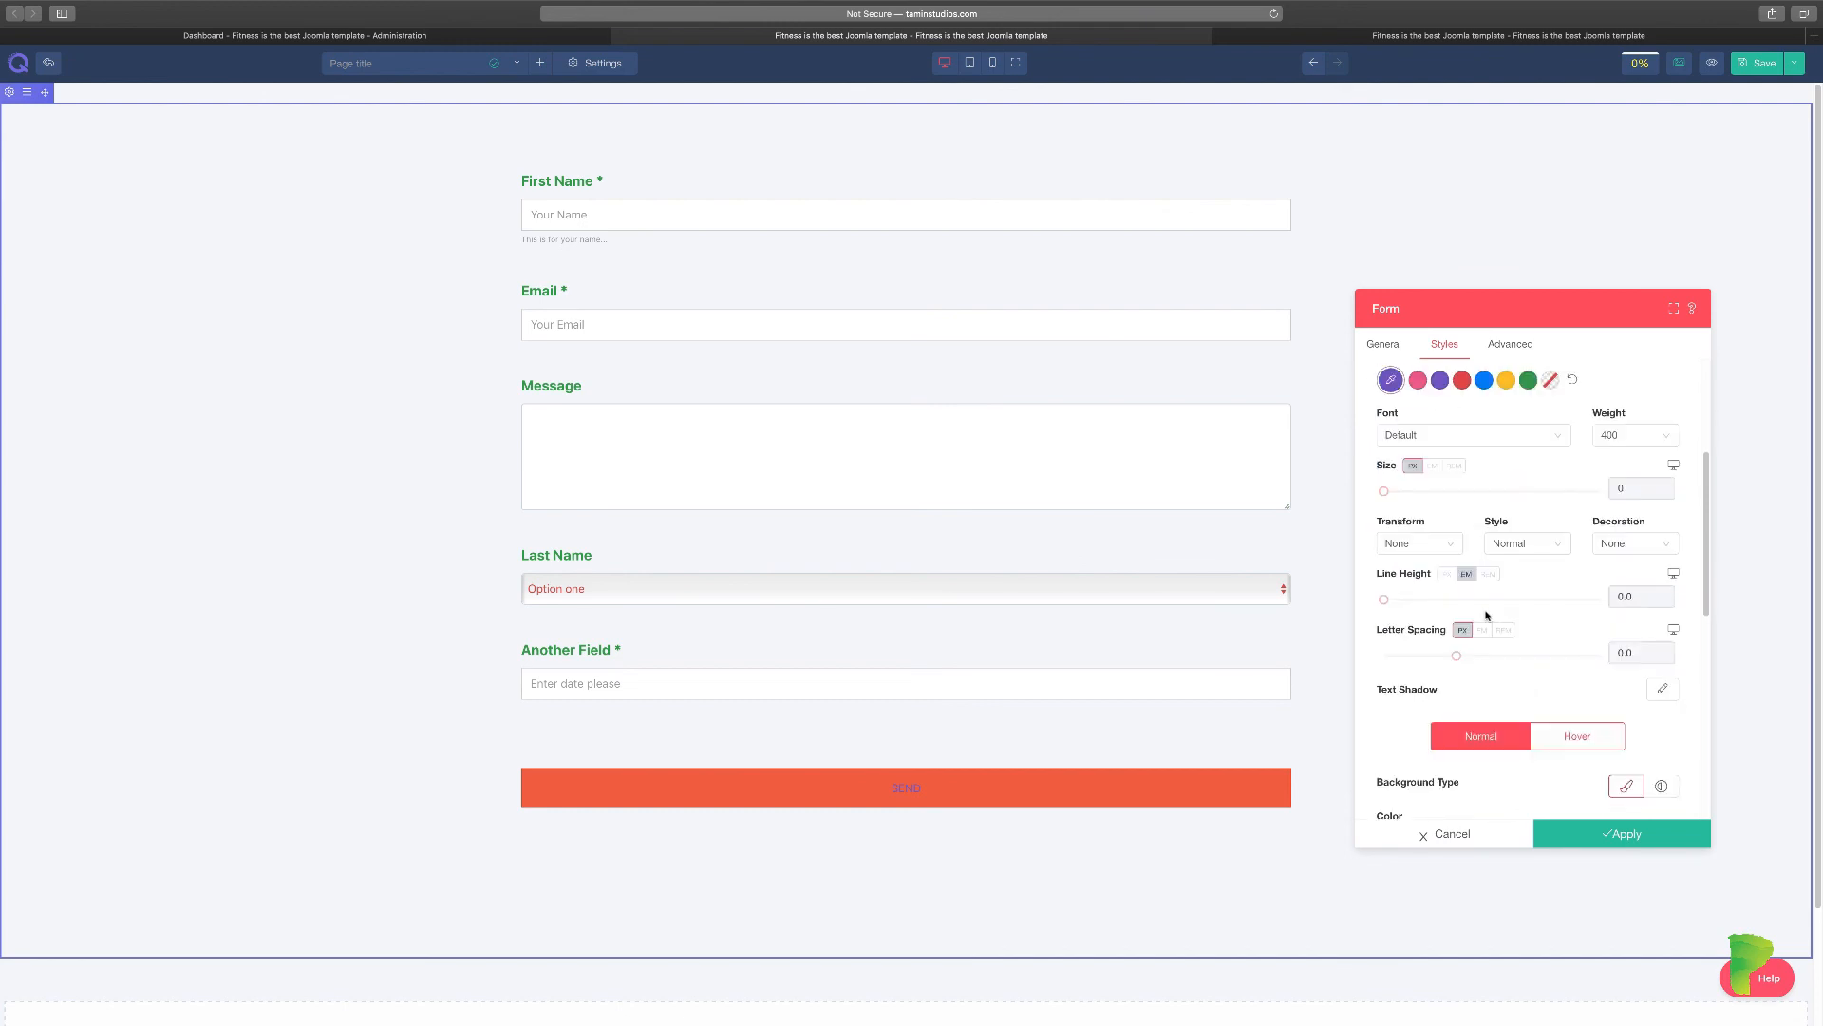
scroll(1487, 615, down, 4)
scroll(1487, 615, up, 1)
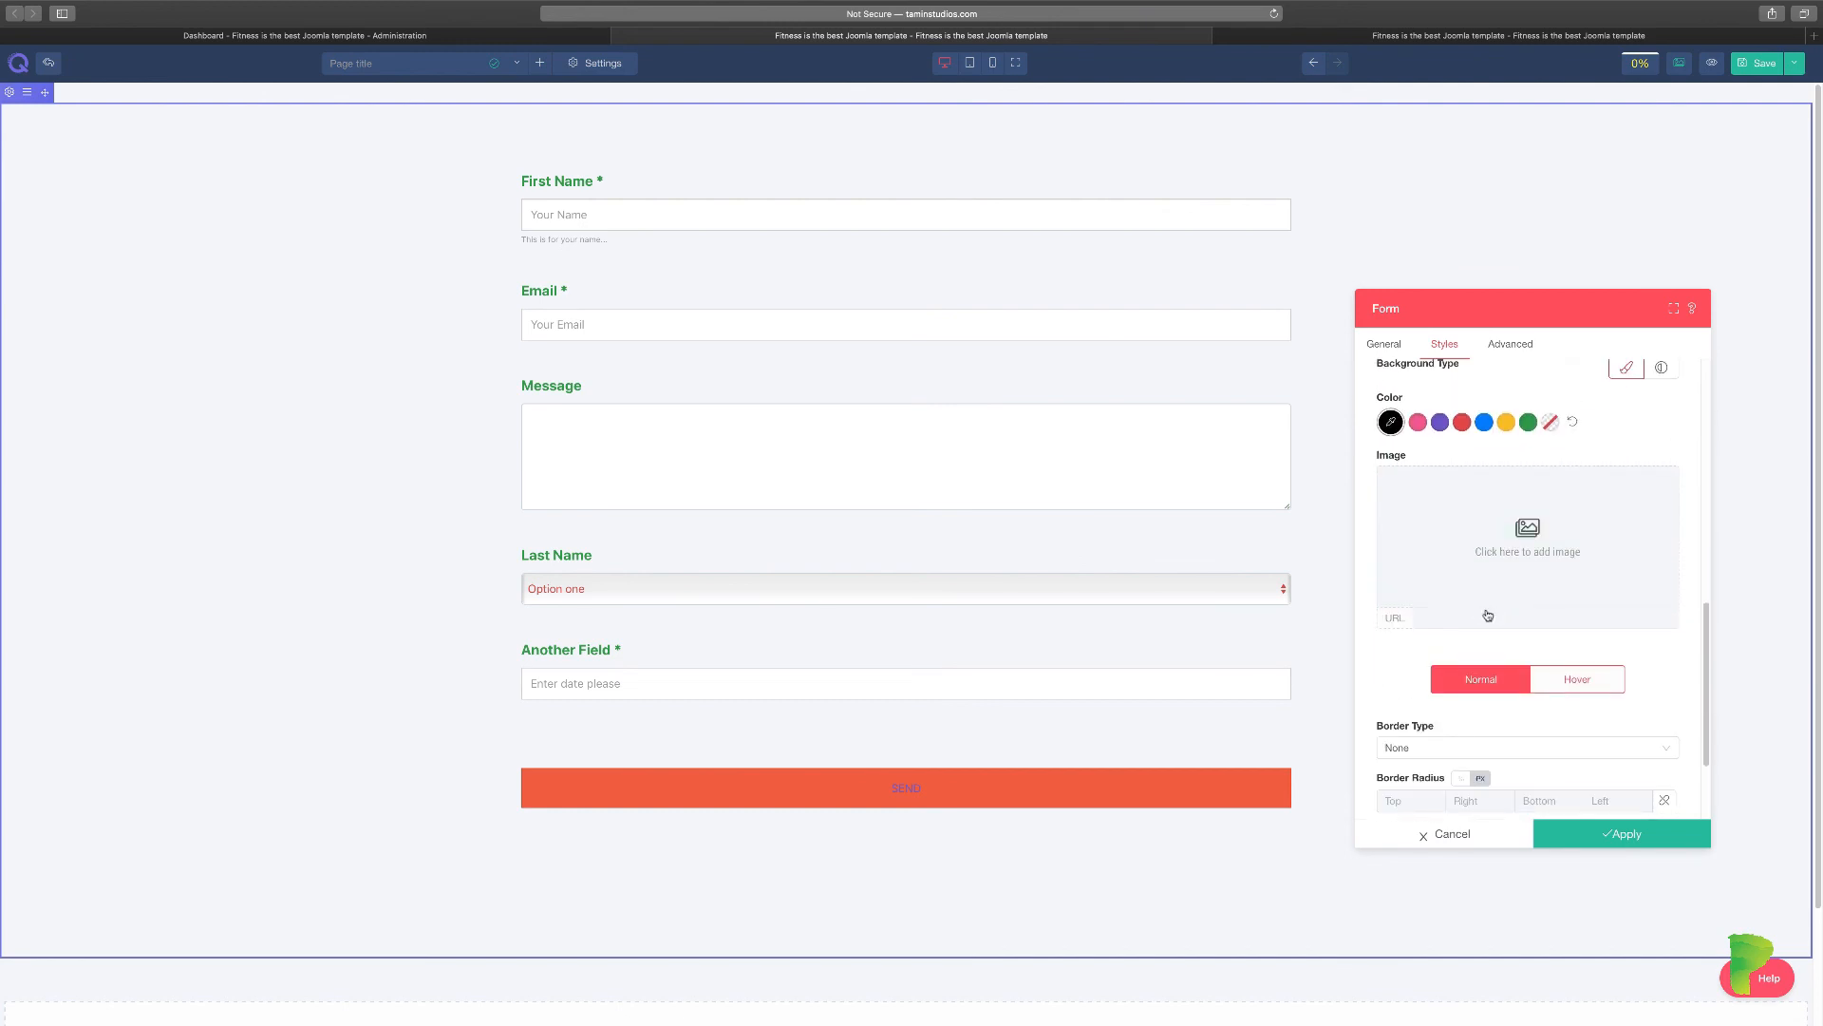
click(1440, 421)
click(1462, 422)
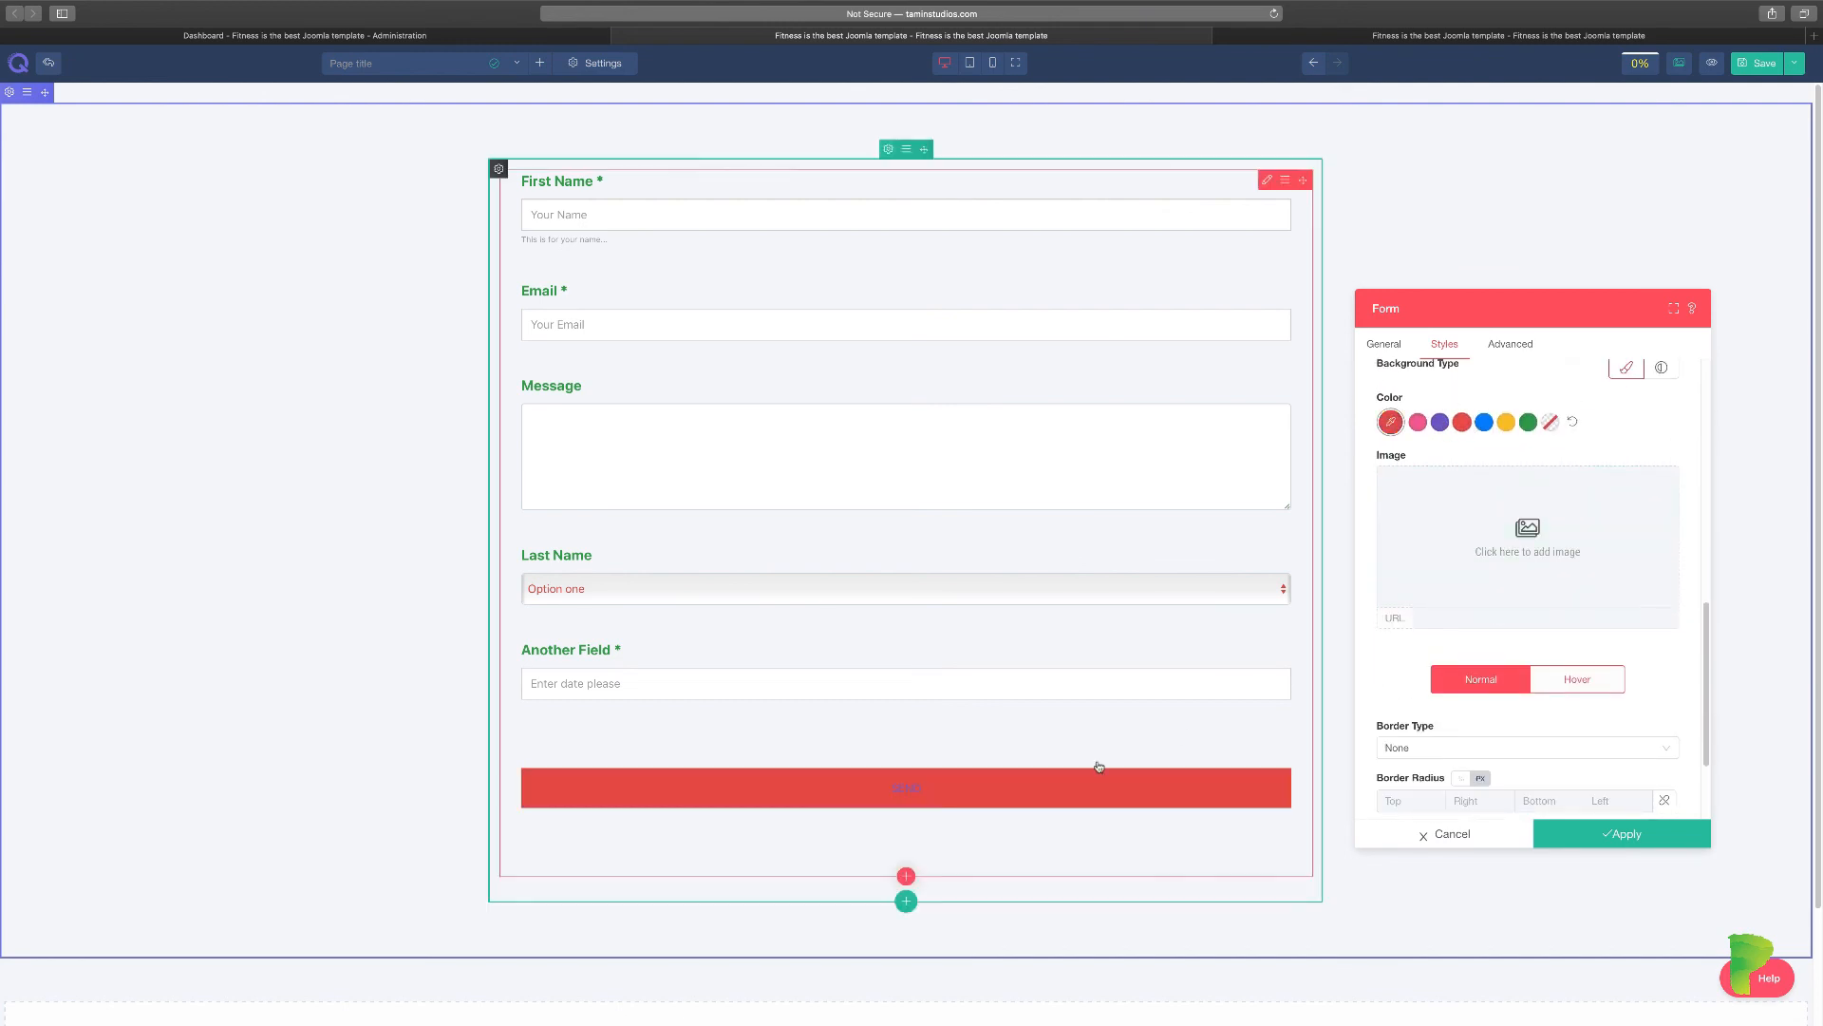
click(1484, 421)
scroll(1413, 691, down, 1)
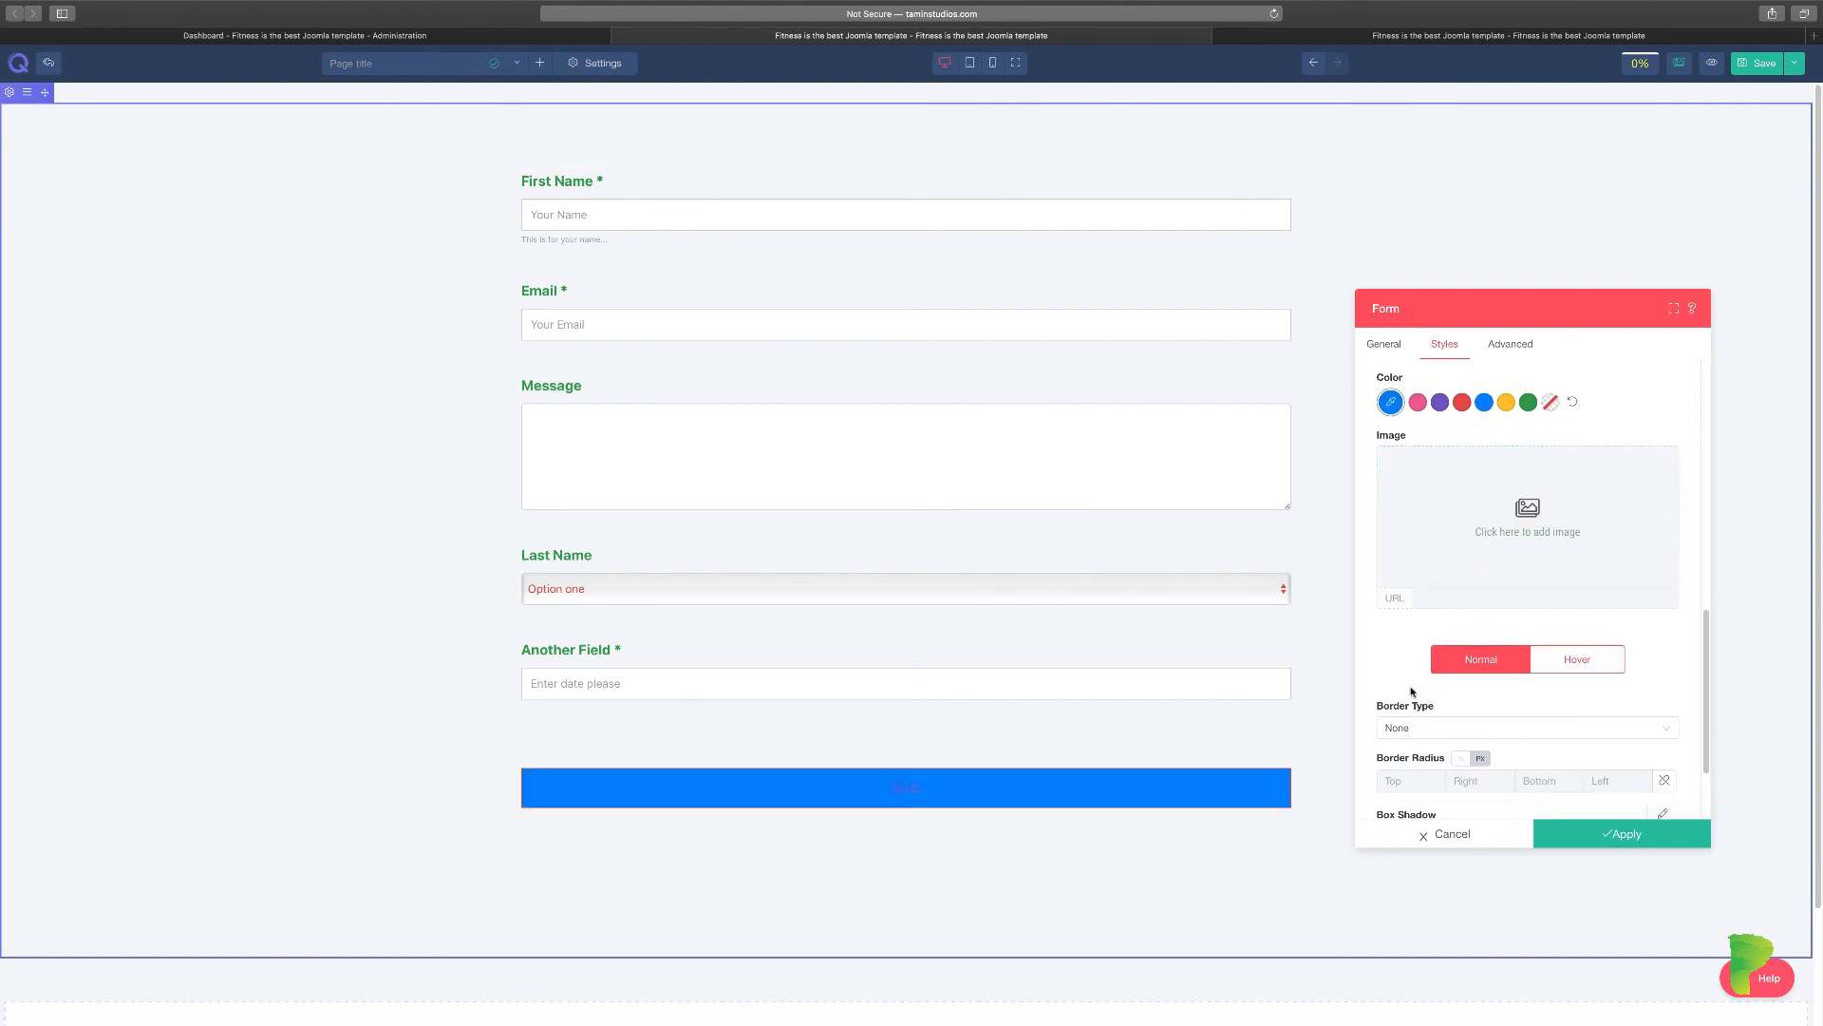
Step: Set the Send button's hover border type to Double, trying Solid first
click(1592, 671)
scroll(1569, 755, down, 5)
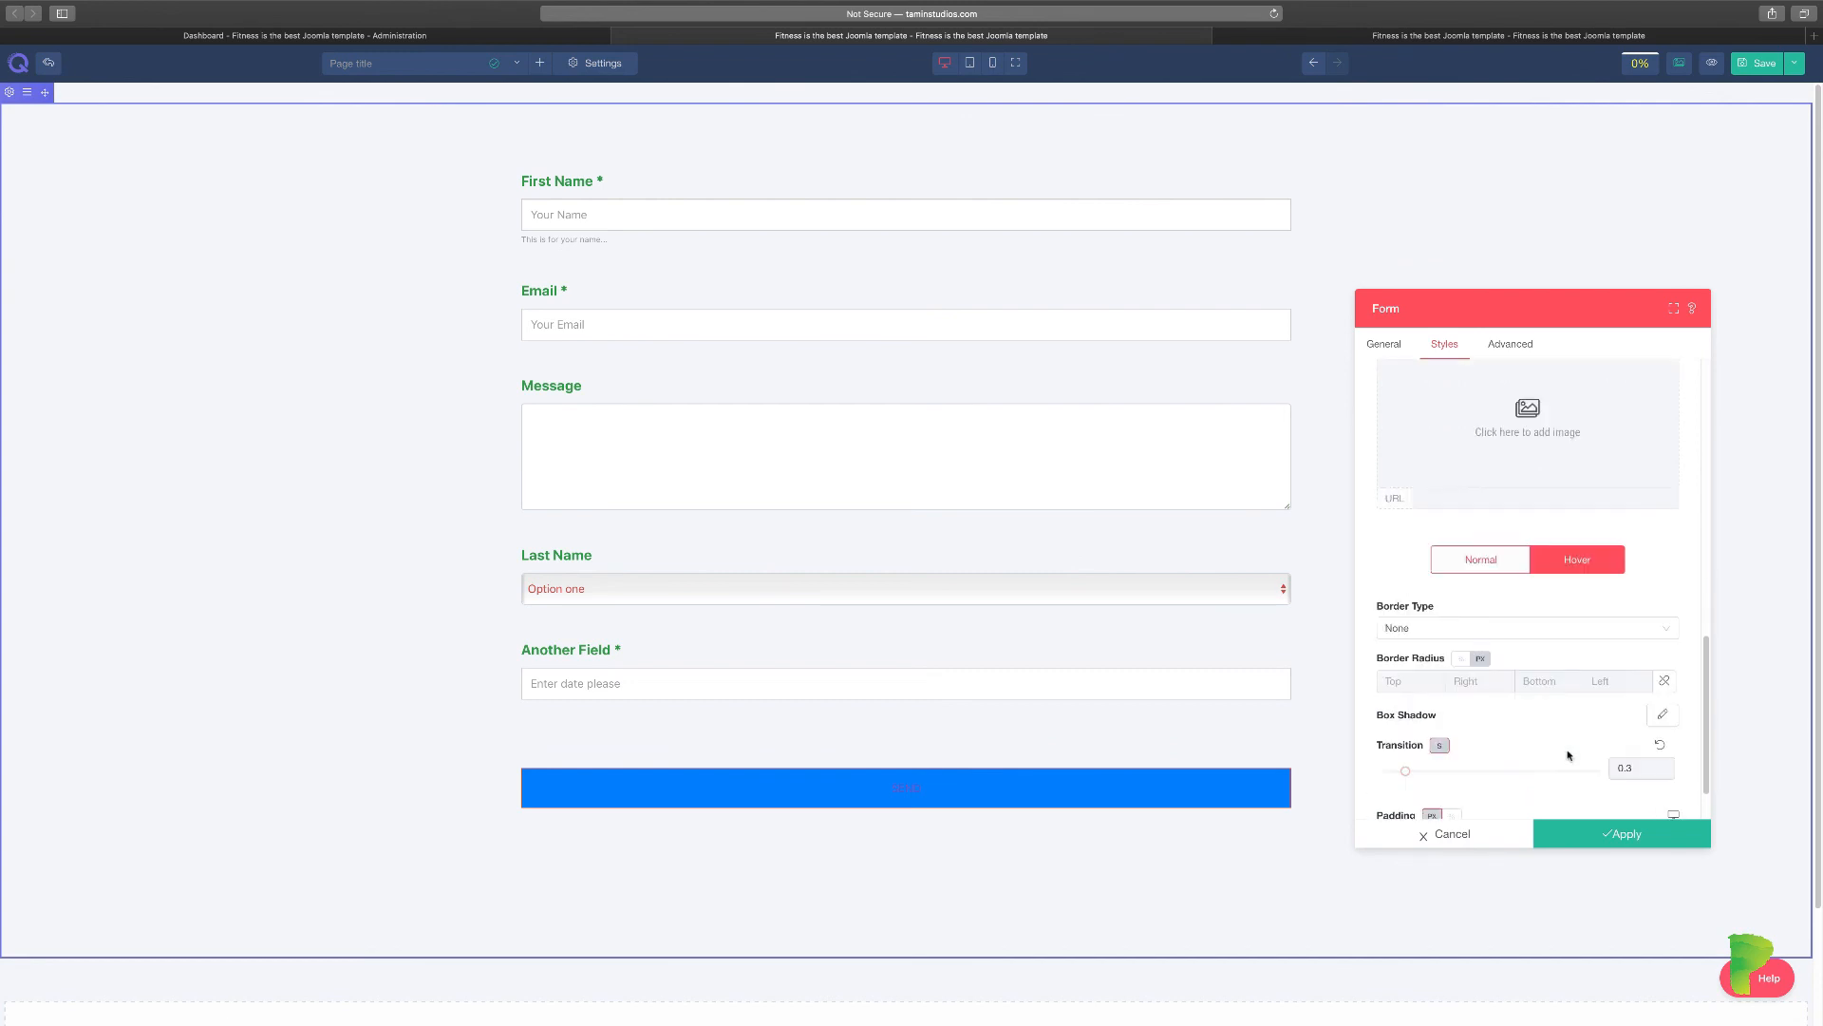
click(1456, 633)
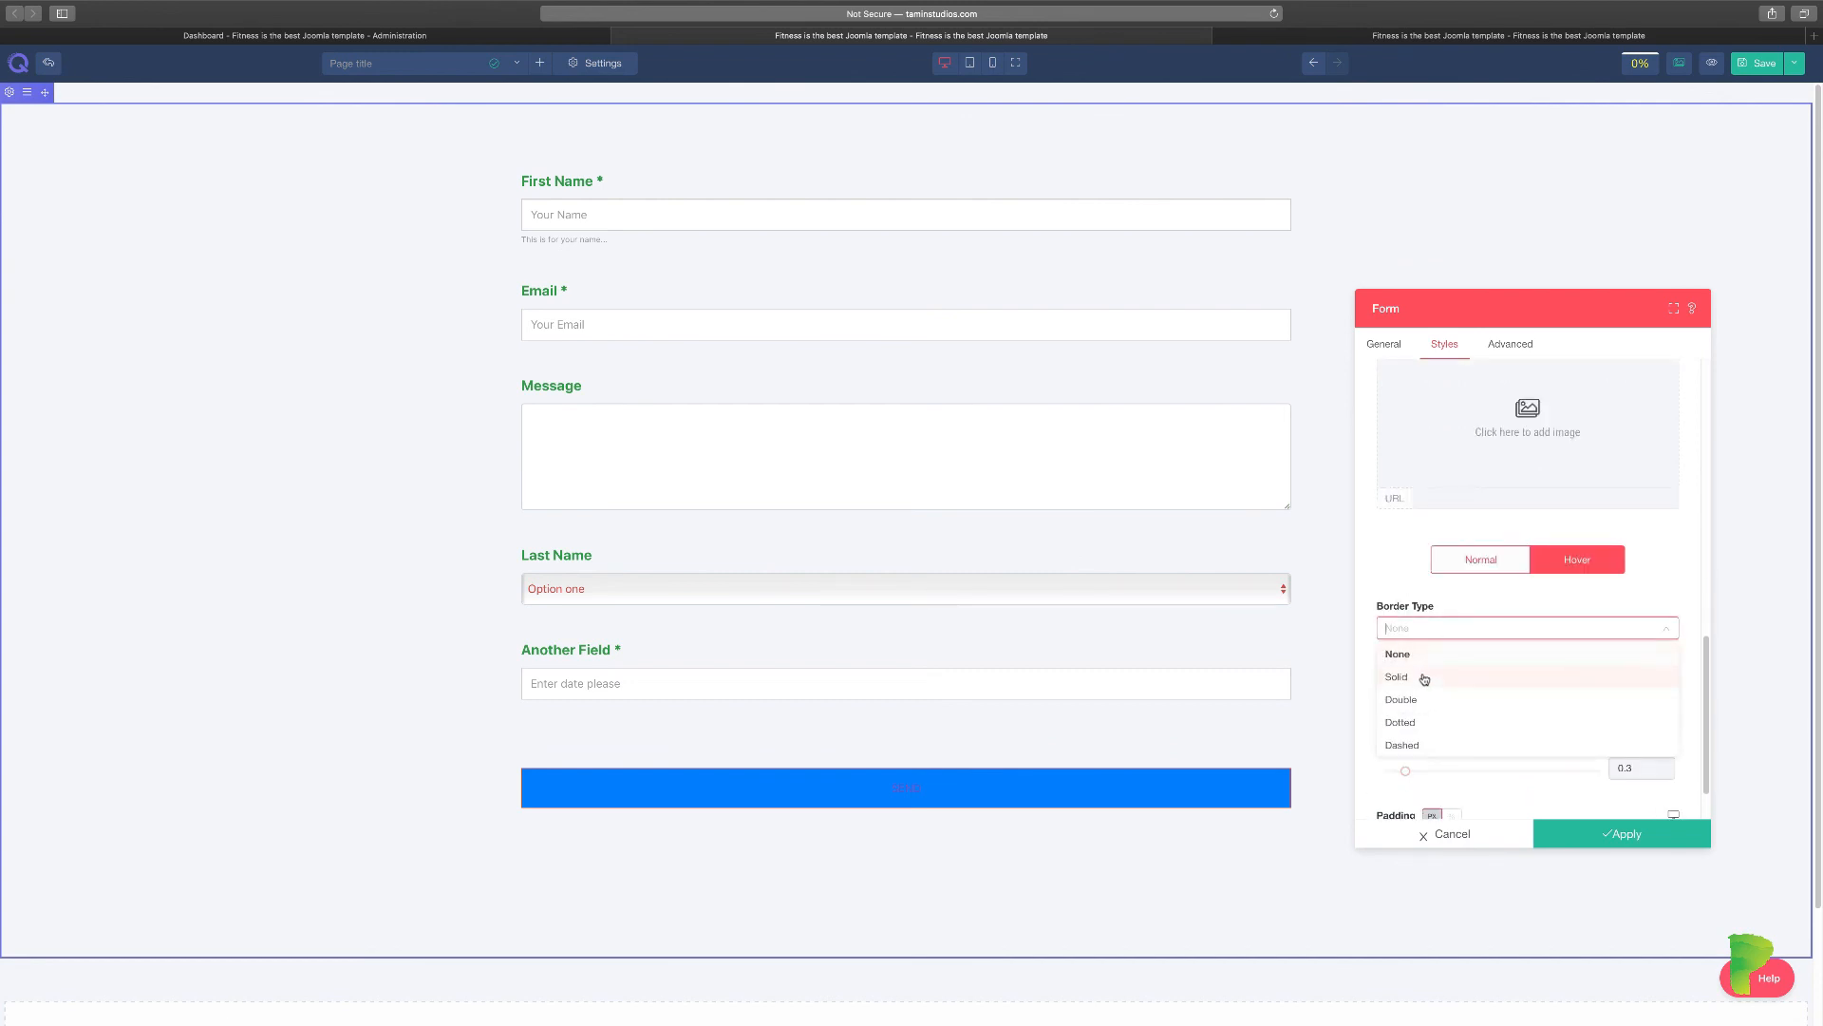
click(1416, 676)
click(1439, 628)
click(1411, 700)
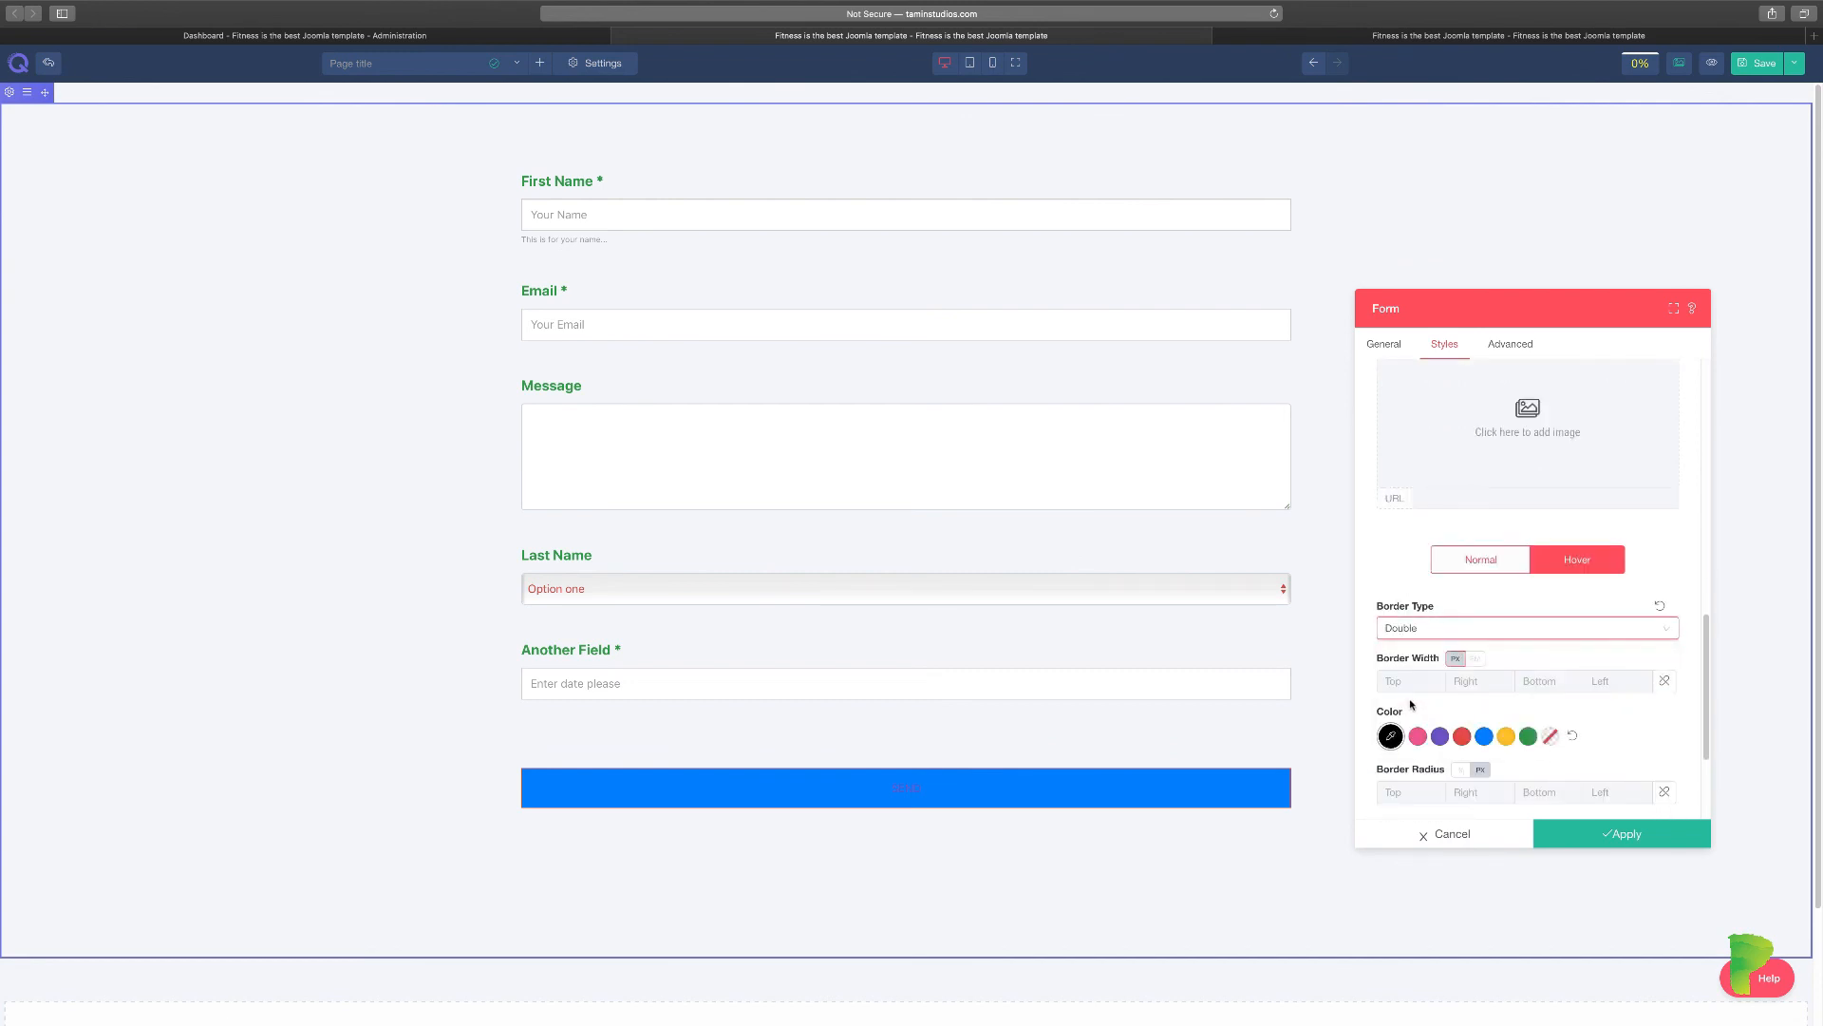
scroll(1442, 617, up, 2)
scroll(1442, 618, down, 5)
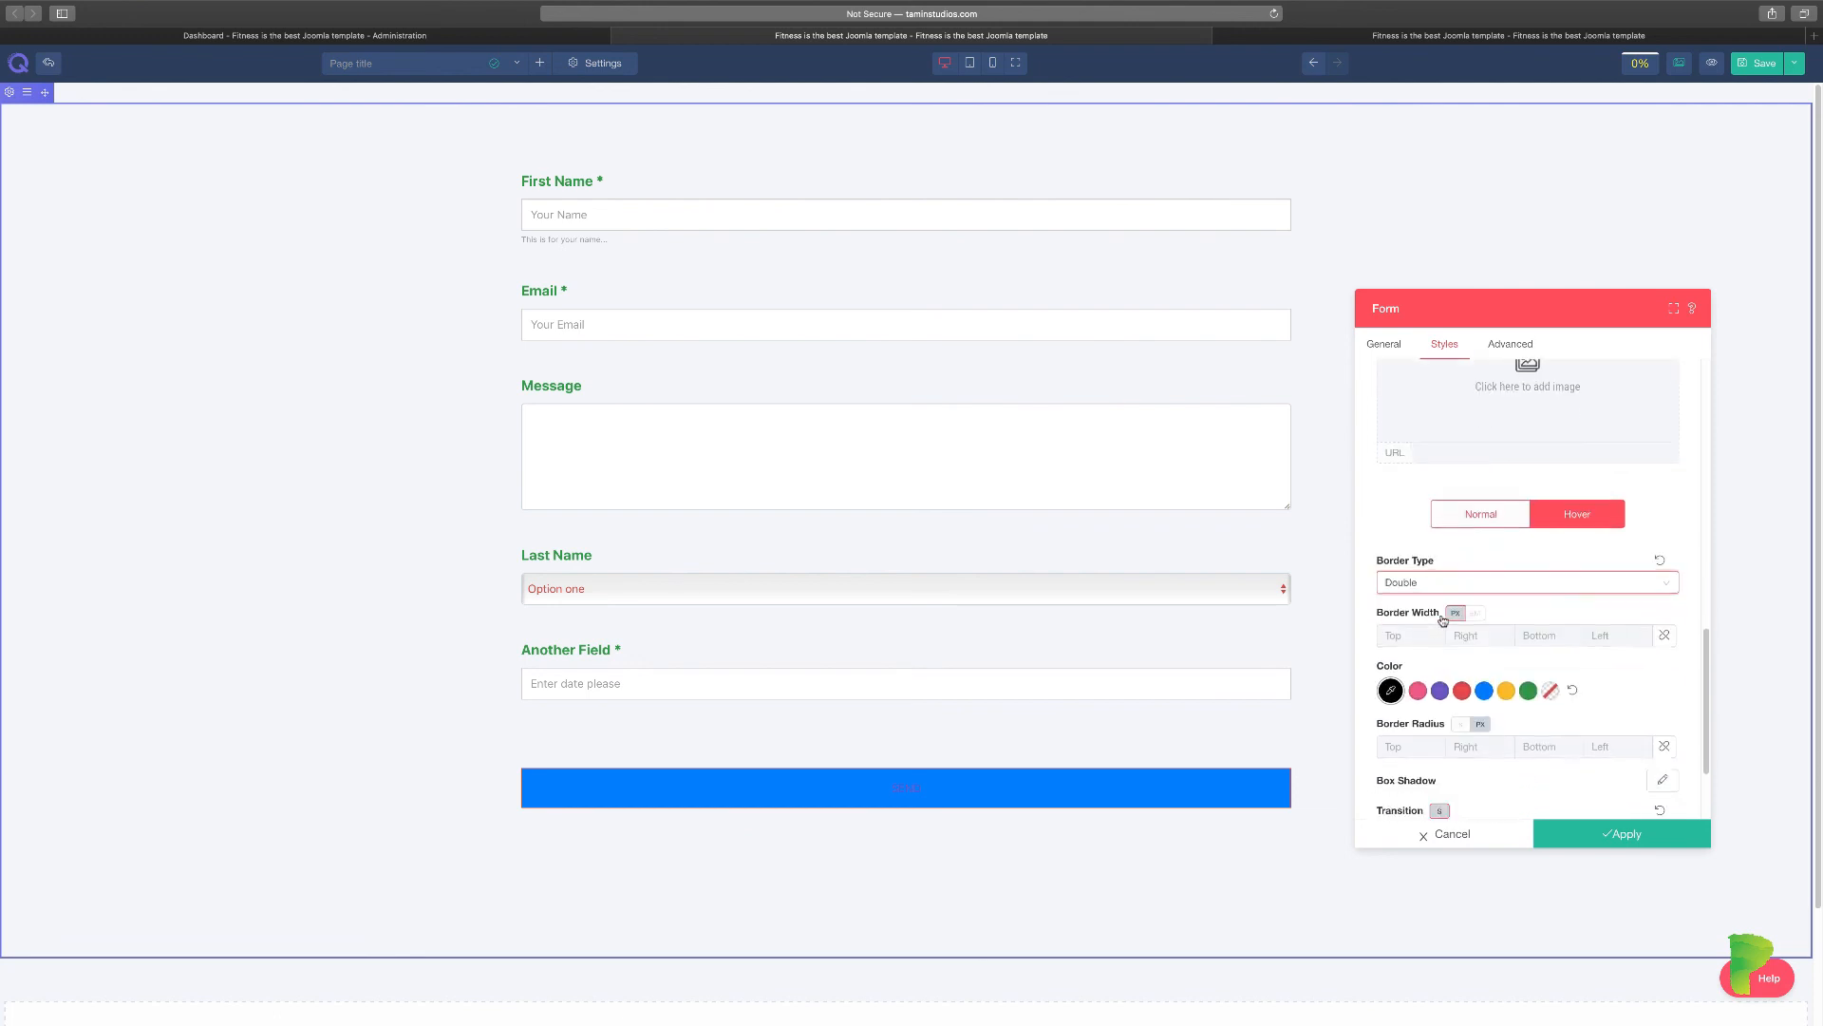